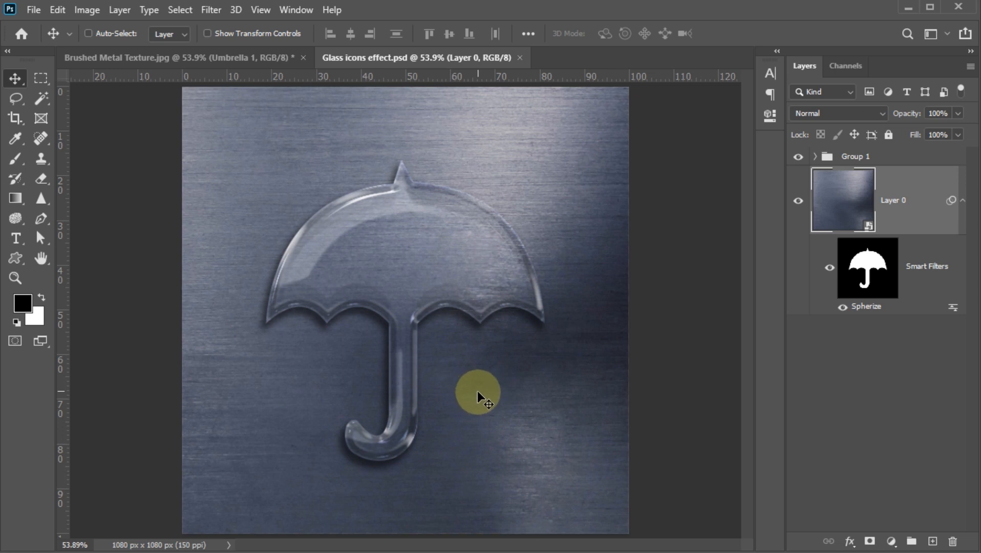
key("z")
left_click_drag(394, 262, 444, 292)
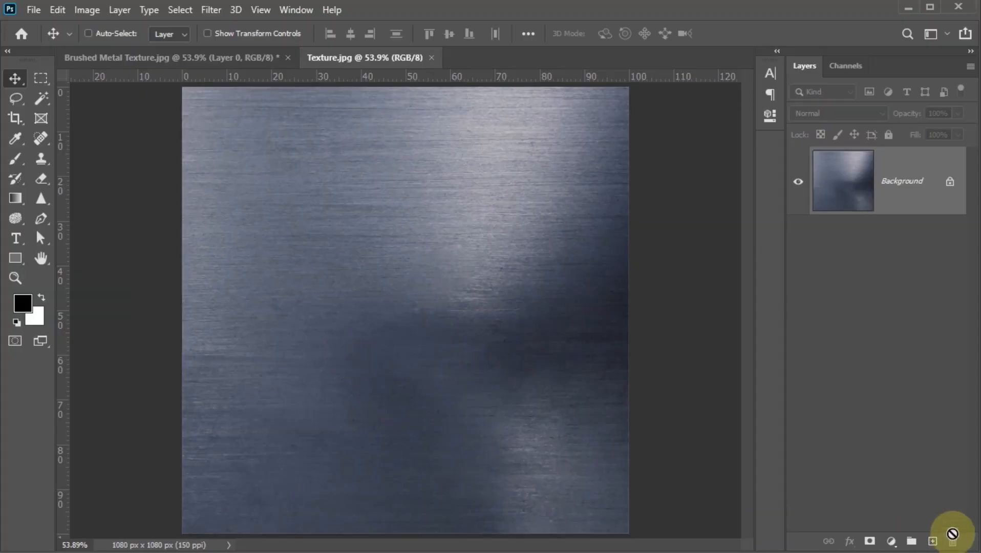
Step: Add an empty layer above the brushed metal background and set the Custom Shape tool to draw in Pixels mode
left_click(933, 542)
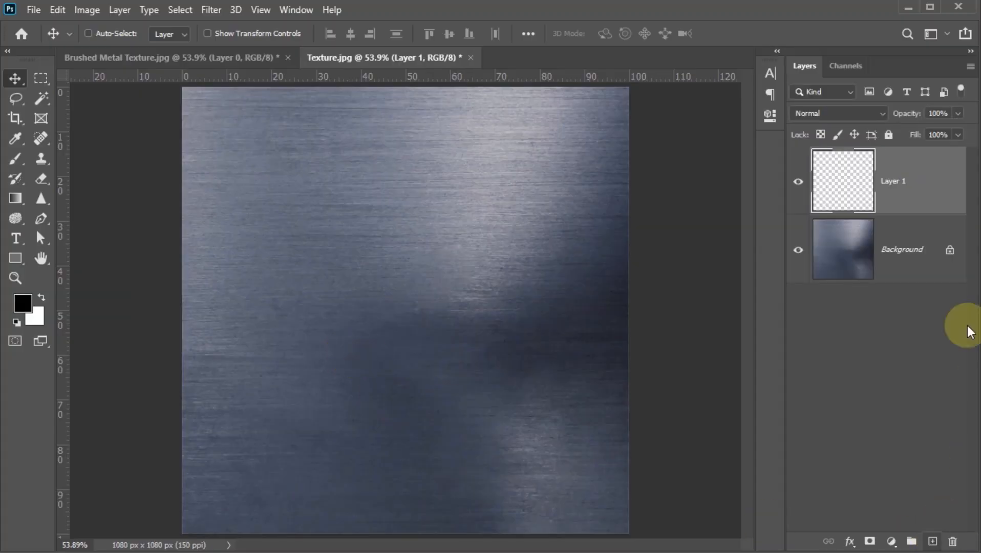
left_click(15, 258)
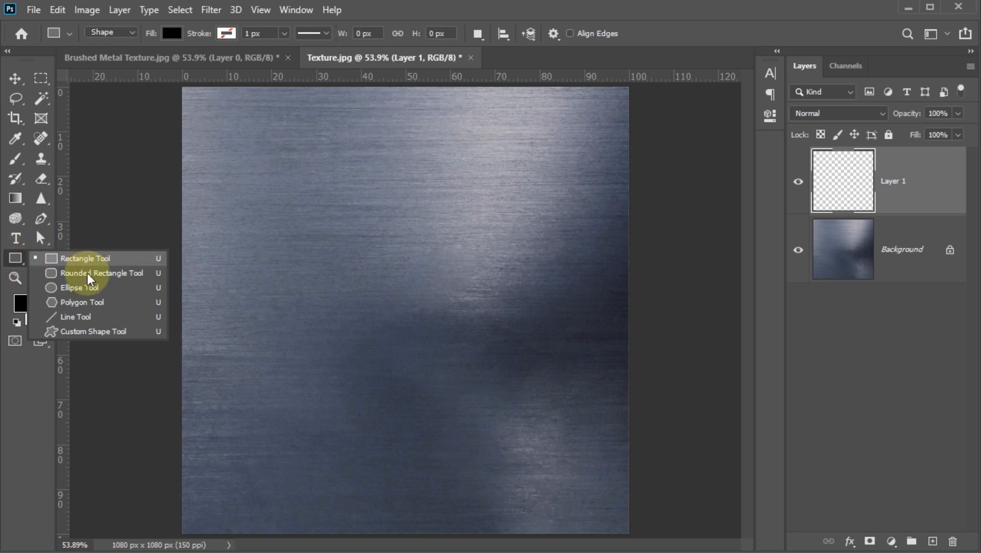
left_click(97, 334)
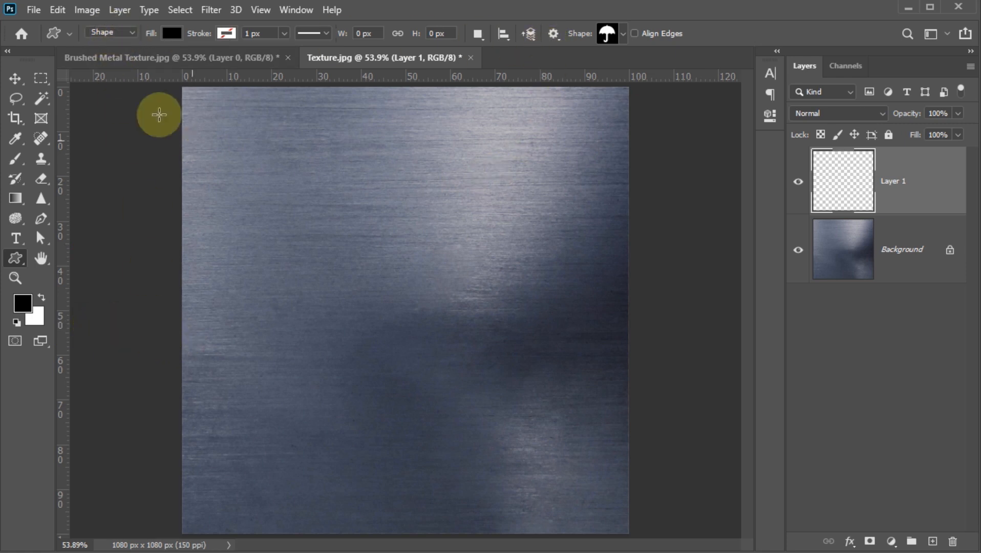
left_click(131, 34)
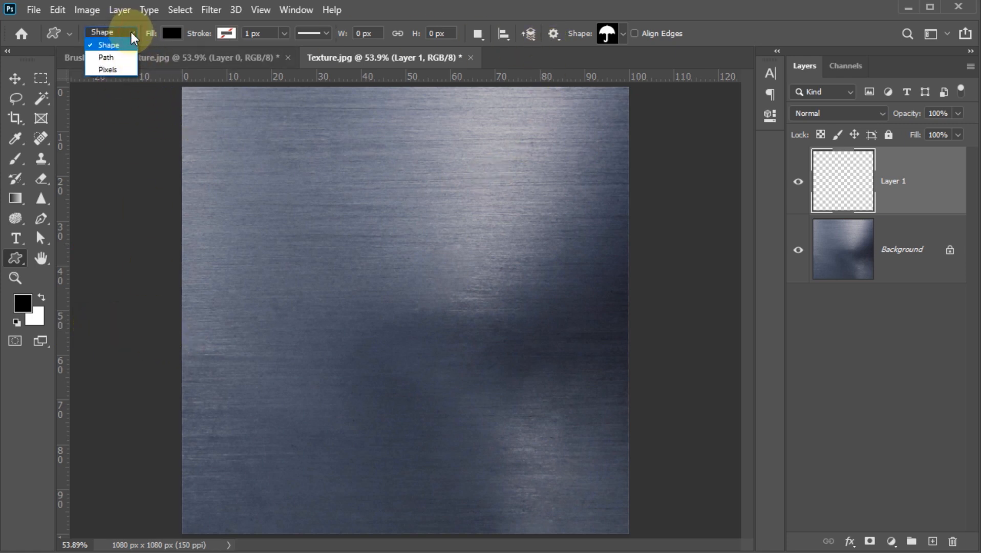
left_click(113, 70)
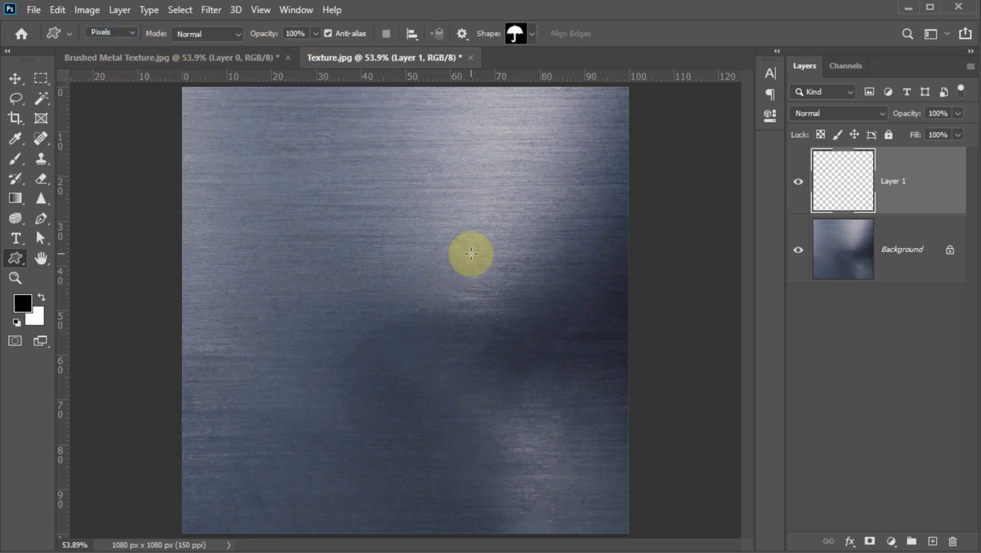
Step: Choose the umbrella from the Objects custom shapes and check the sizing constraint and From Center options
left_click(531, 34)
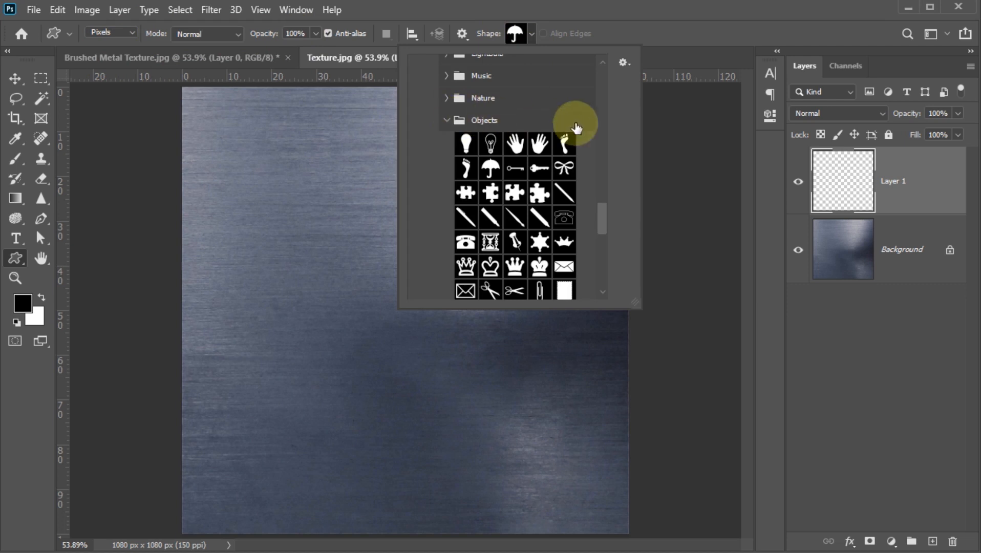
mouse_move(604, 219)
left_mouse_down()
mouse_move(605, 280)
mouse_move(604, 212)
mouse_move(606, 227)
left_mouse_up()
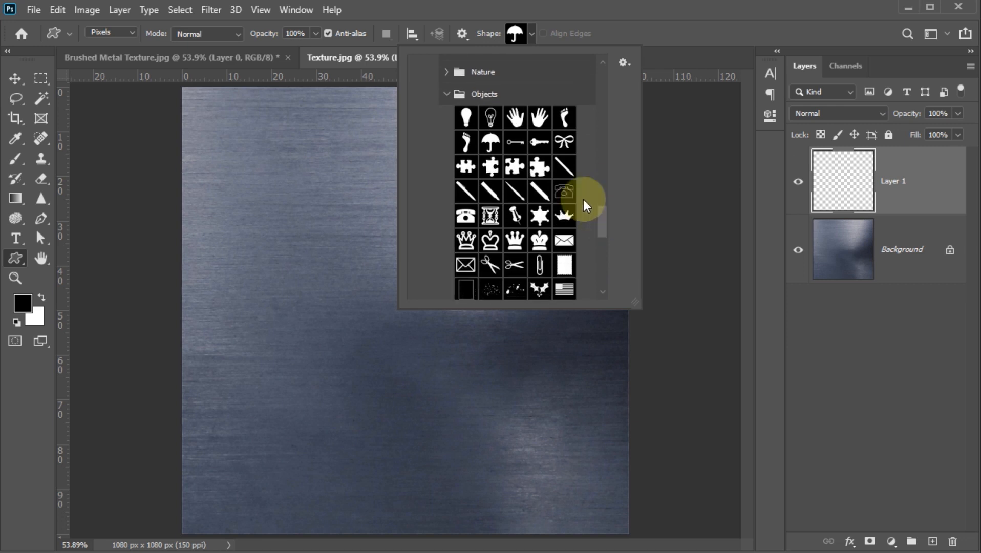
left_click(492, 146)
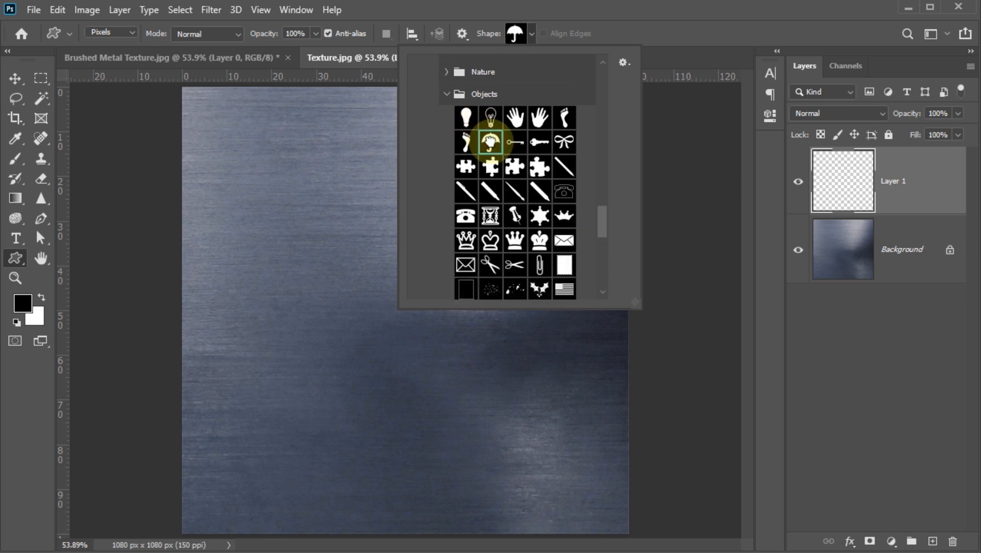
left_click(596, 17)
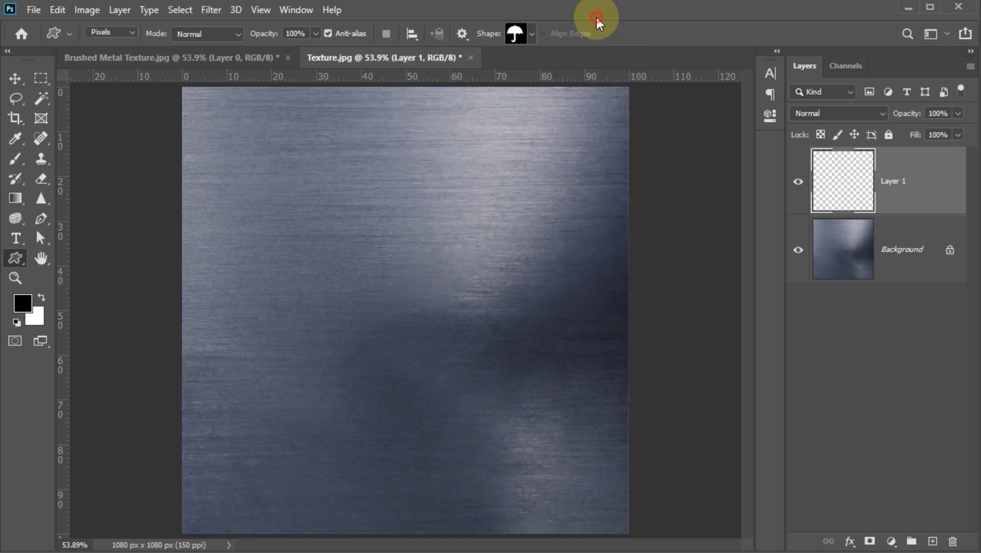
left_click(462, 34)
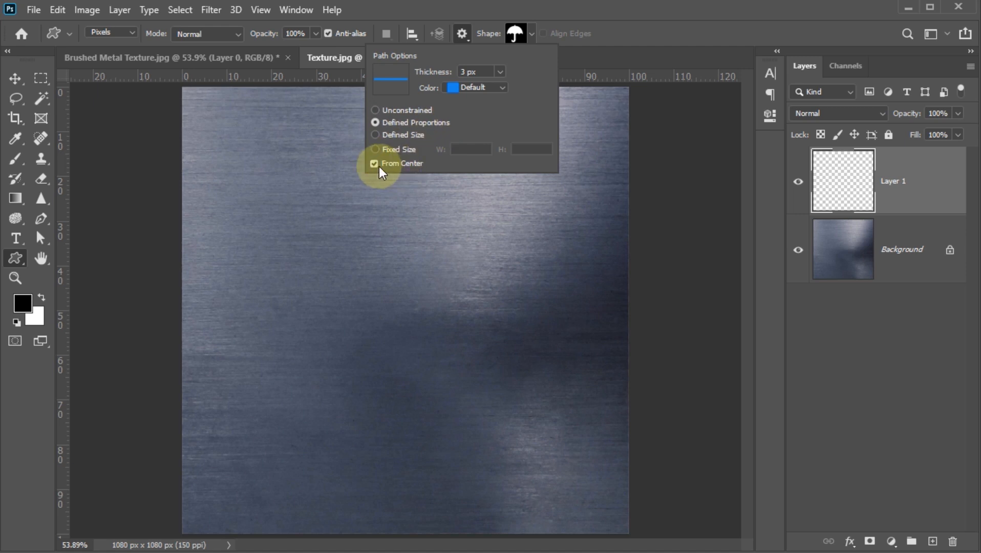
left_click(579, 8)
Step: Draw a single black umbrella about 62.6% wide and 67.4% high around the middle of the new layer
left_click_drag(354, 217, 437, 356)
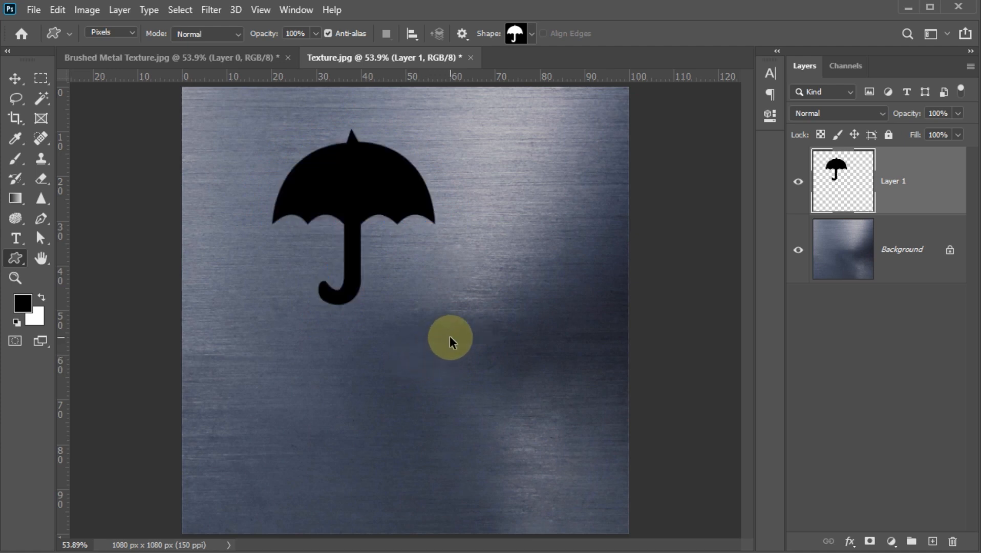
key("ctrl+z")
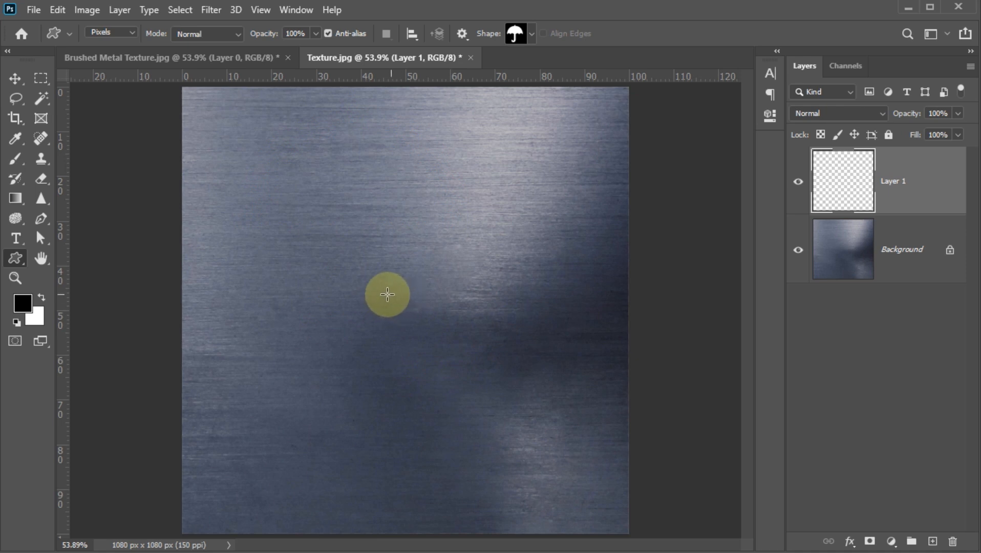
left_click_drag(385, 306, 533, 454)
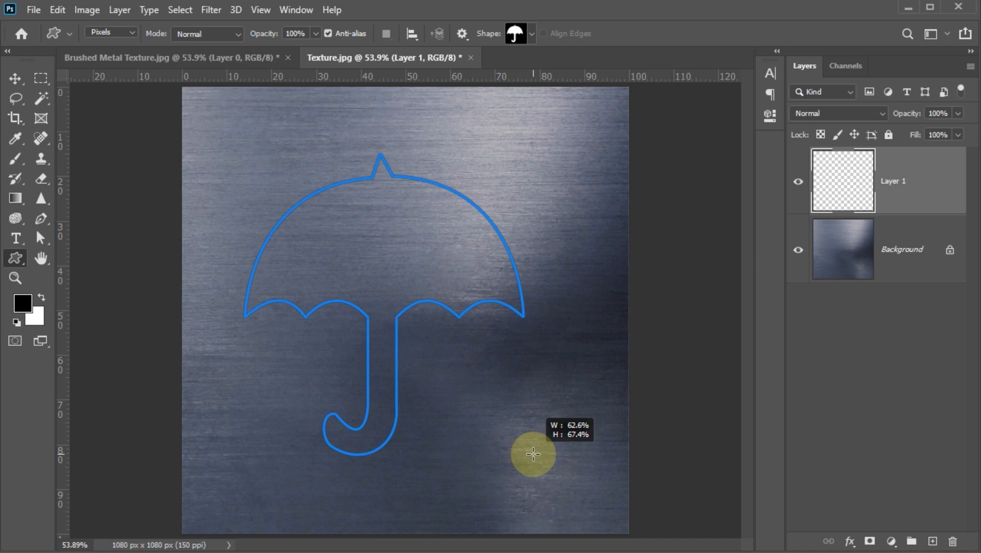
left_click_drag(533, 453, 533, 454)
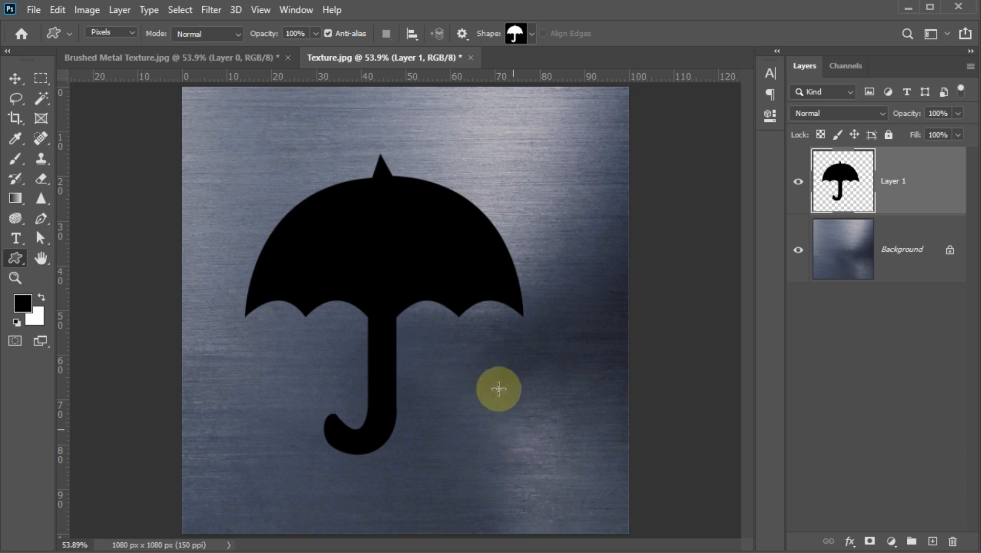
Step: Center the umbrella horizontally and vertically on the whole canvas, and clear the selection
left_click(15, 78)
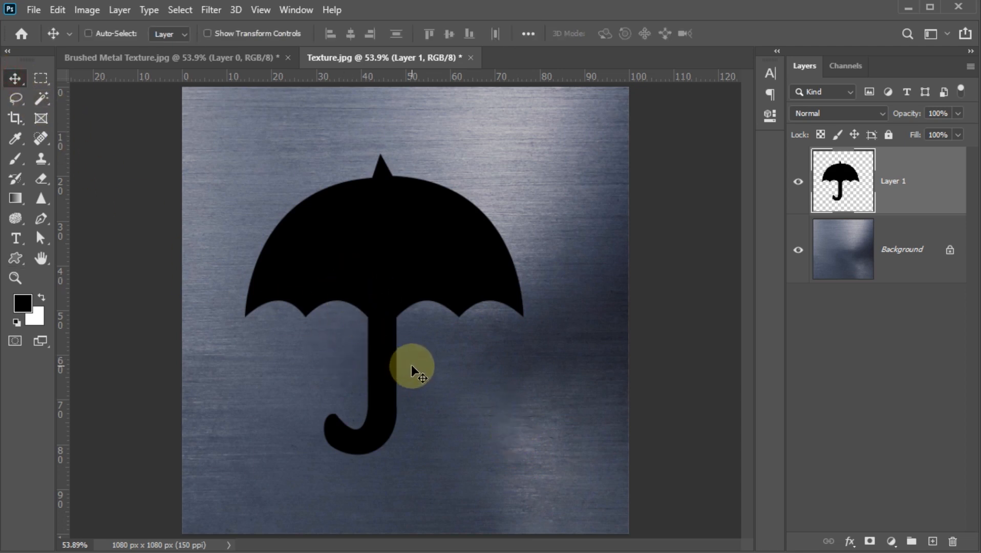
key("ctrl+a")
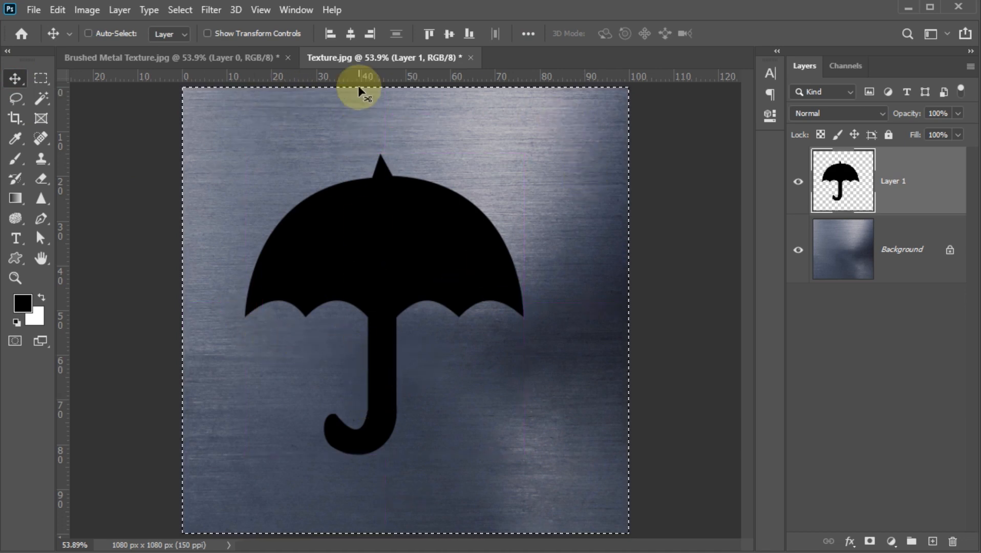
left_click(350, 33)
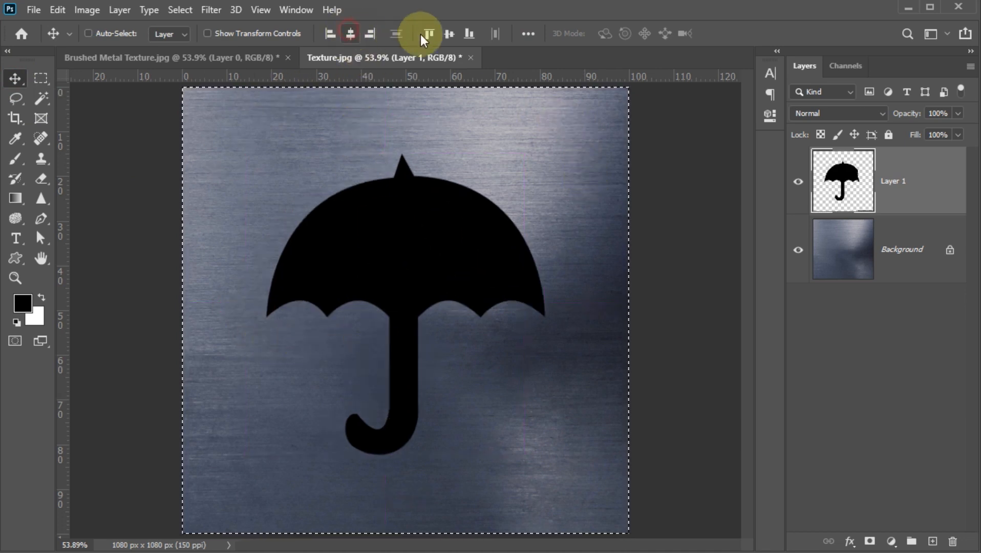
left_click(450, 32)
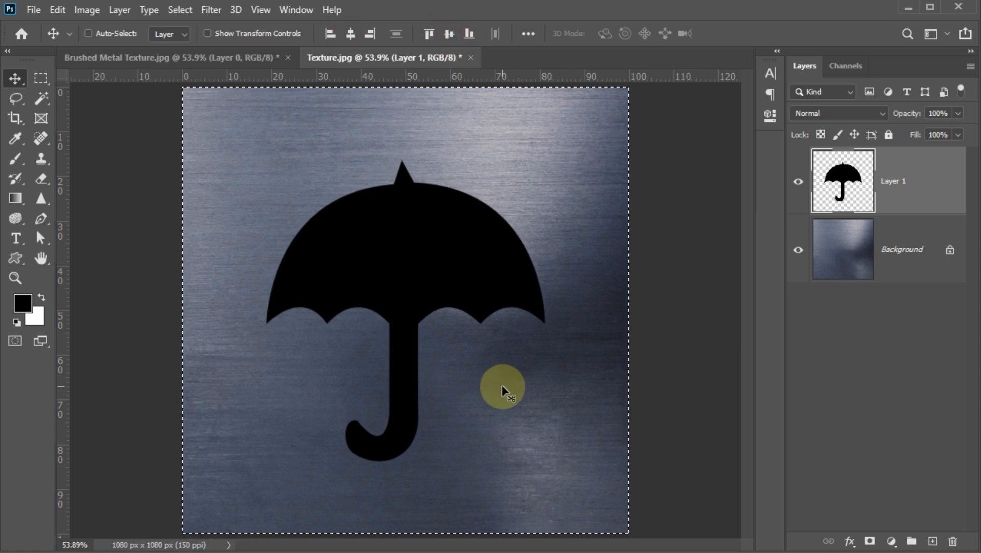
key("ctrl")
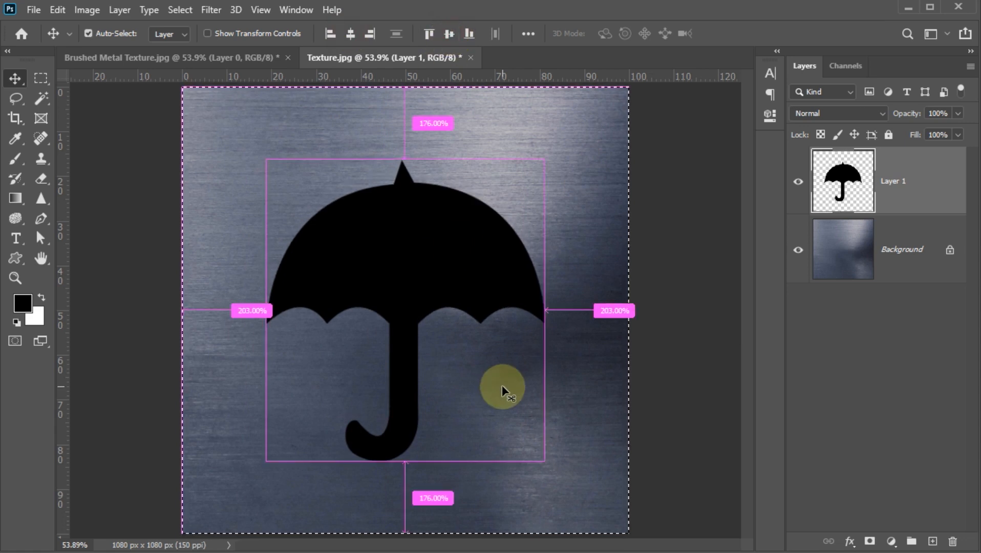
key("ctrl+d")
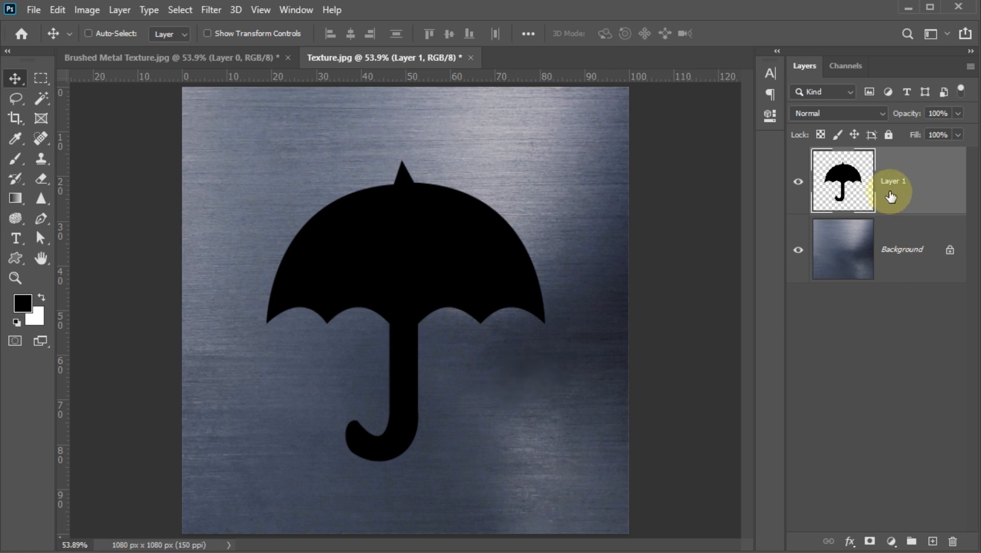
Step: Convert the umbrella layer to a smart object and reduce its fill to 0%
left_click(971, 67)
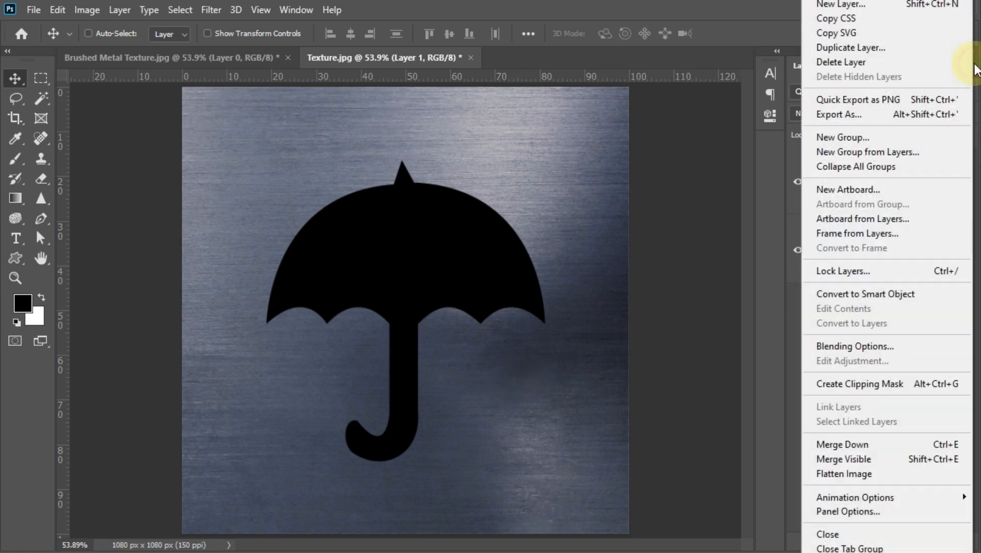
left_click(866, 294)
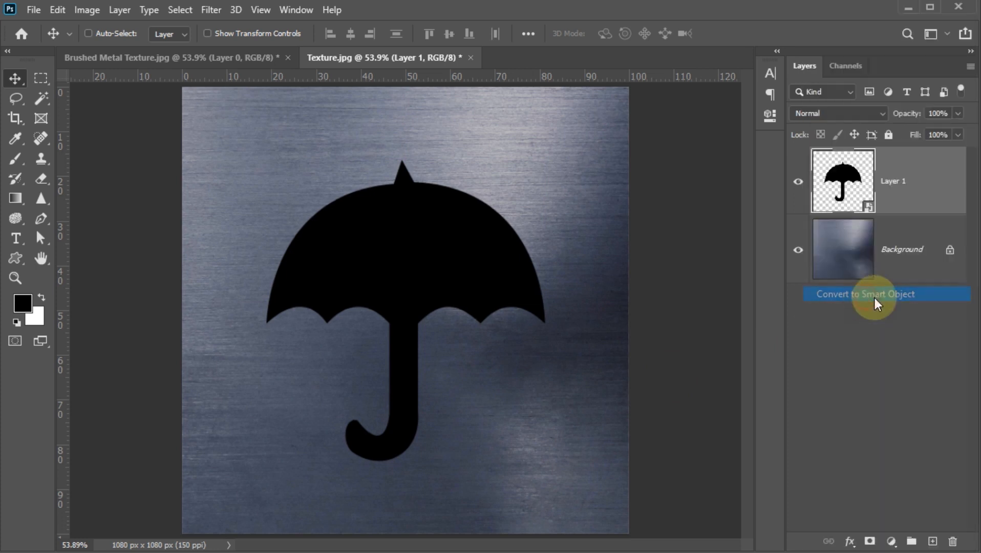
left_click(940, 135)
left_click(956, 136)
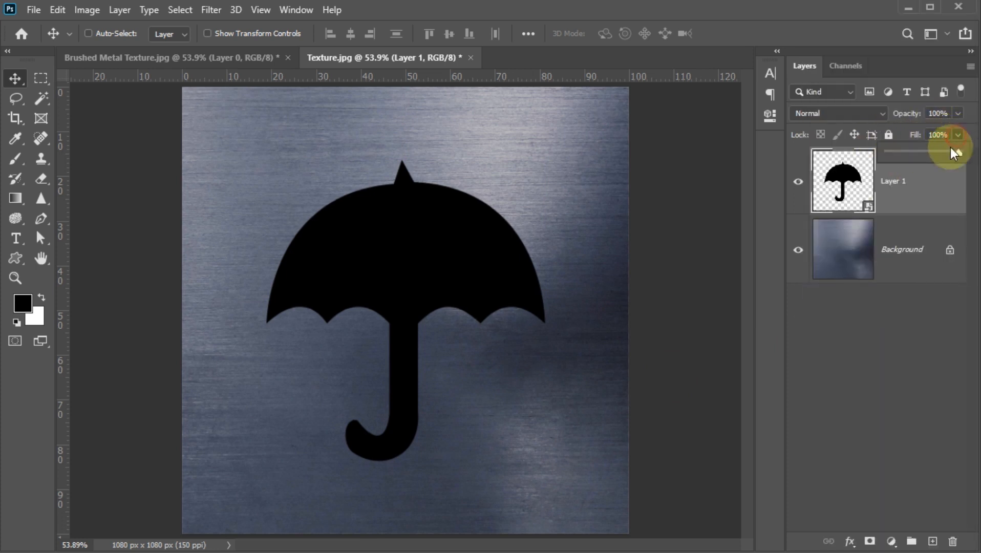
left_click_drag(913, 153, 881, 152)
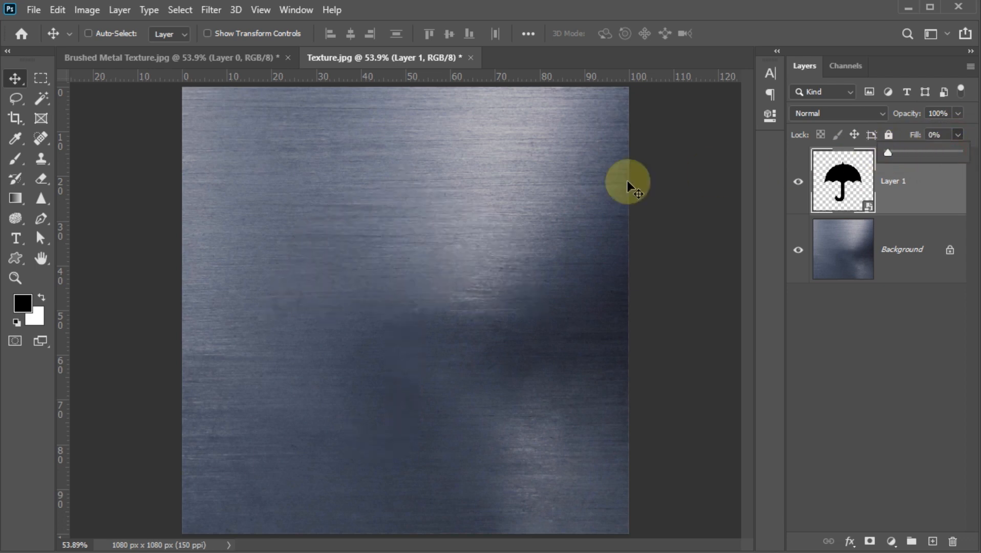
left_click(545, 192)
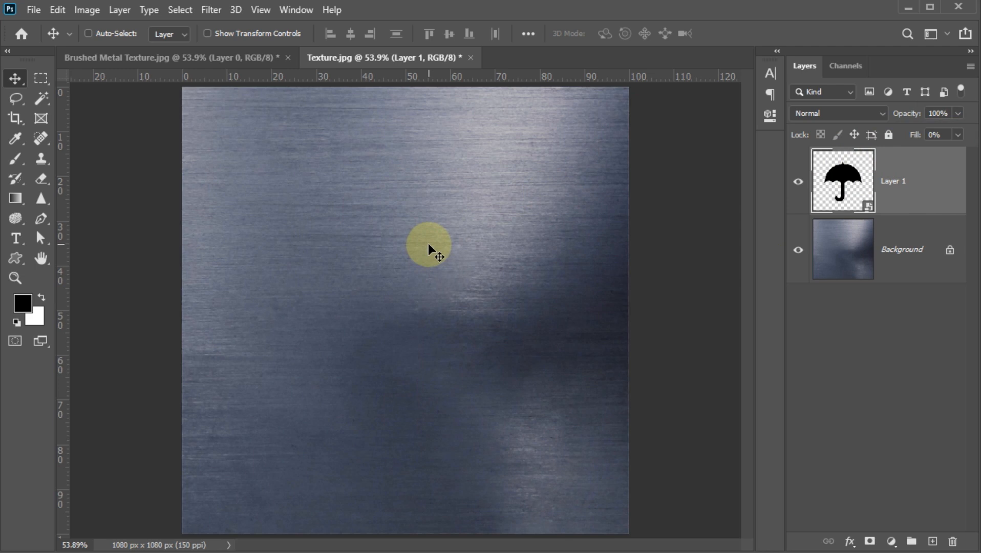
Step: Duplicate the umbrella smart object layer twice
key("ctrl+j")
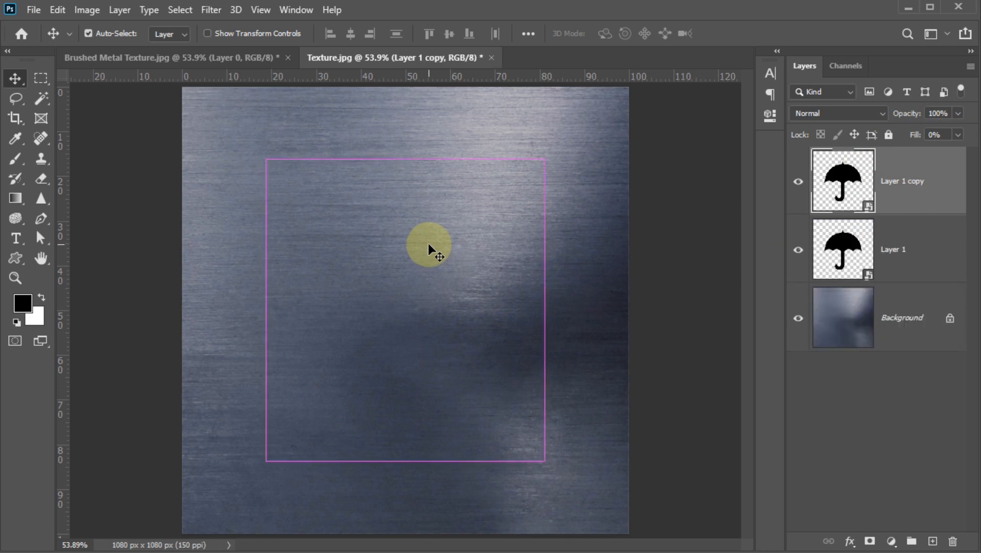
key("ctrl+j")
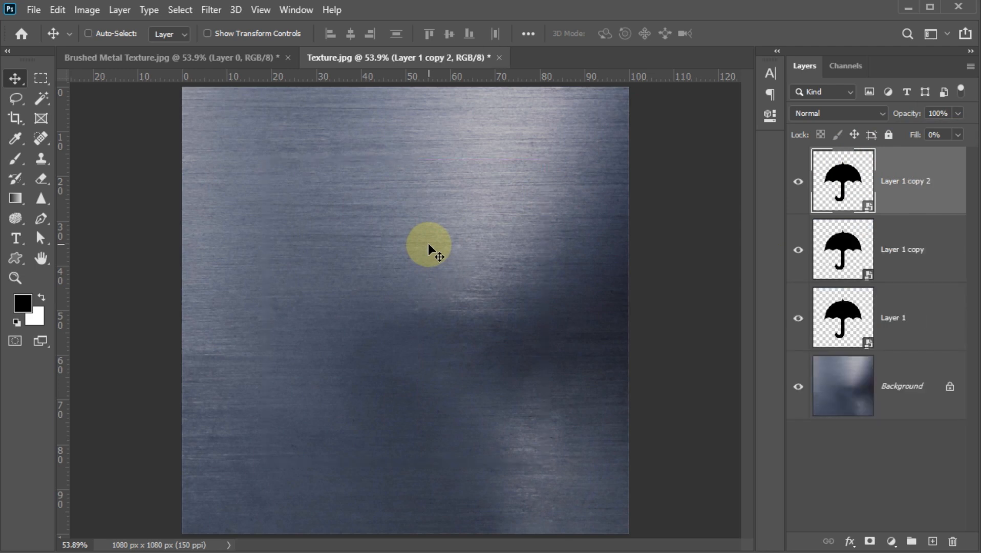
Step: Add Bevel & Emboss to the lowest umbrella layer, Layer 1, with 100% depth, 15 px size and 10 px soften
left_click(904, 322)
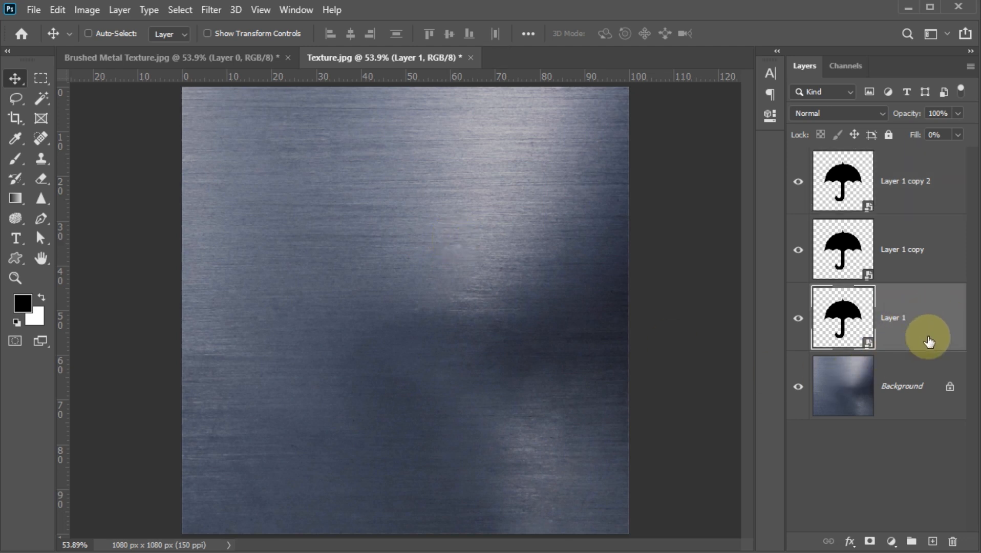
double_click(947, 317)
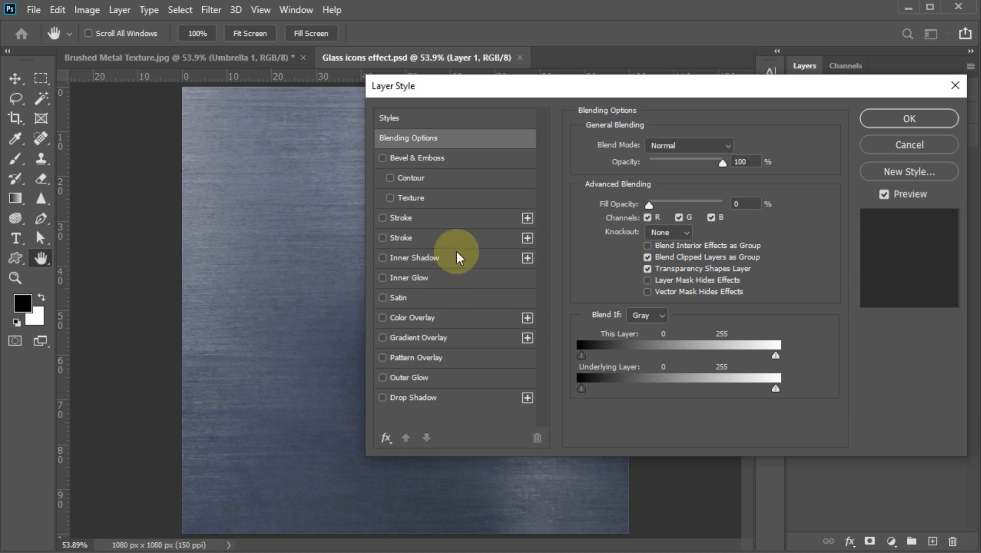
left_click(383, 159)
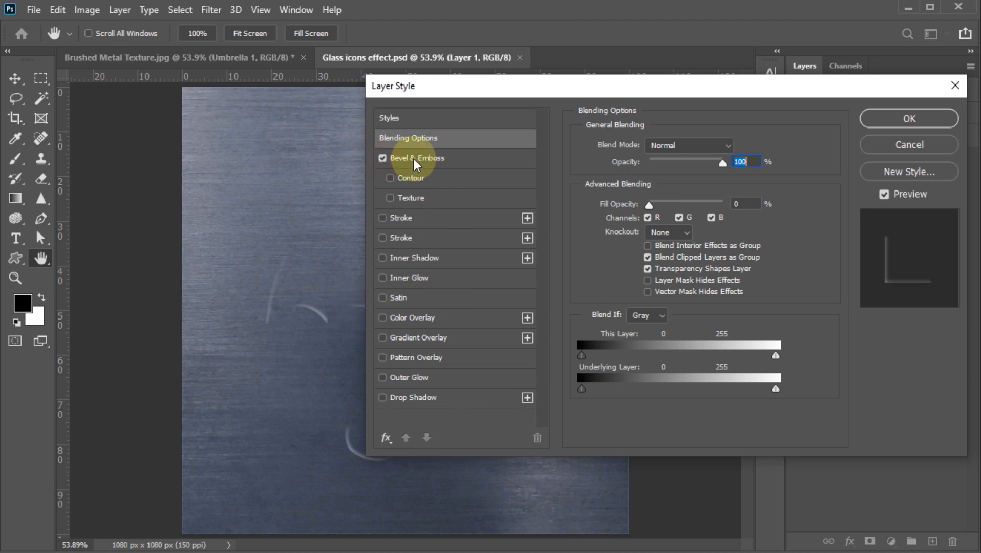
left_click(414, 158)
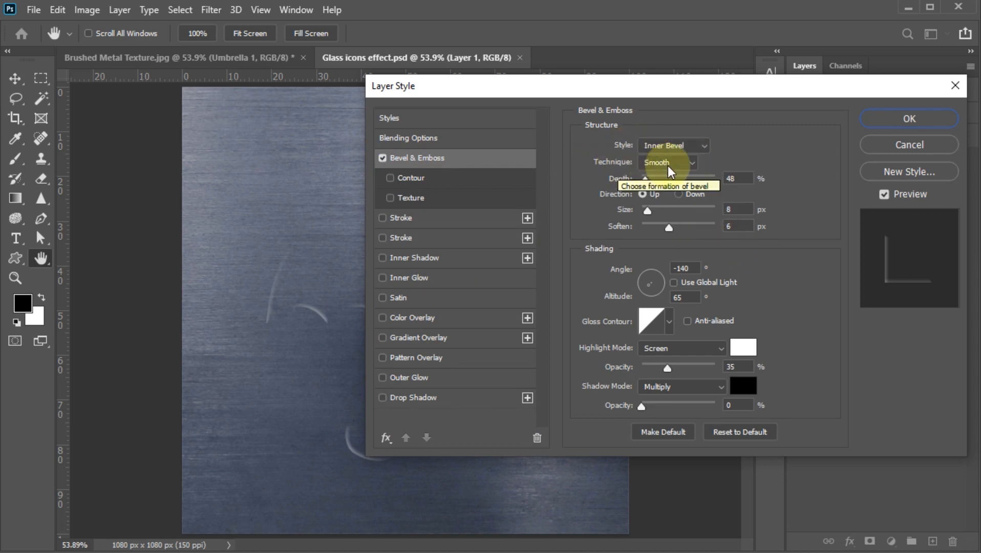
left_click(716, 180)
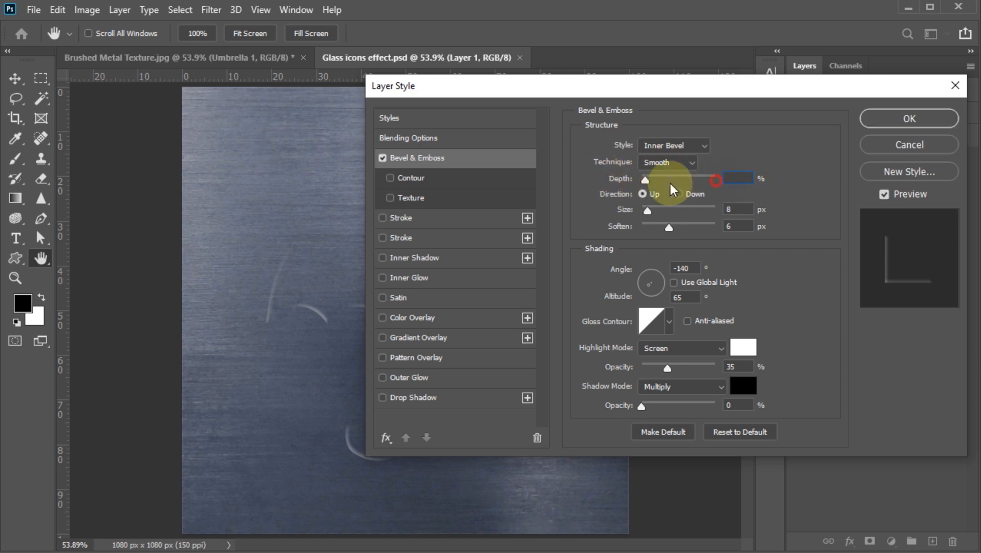
type("100")
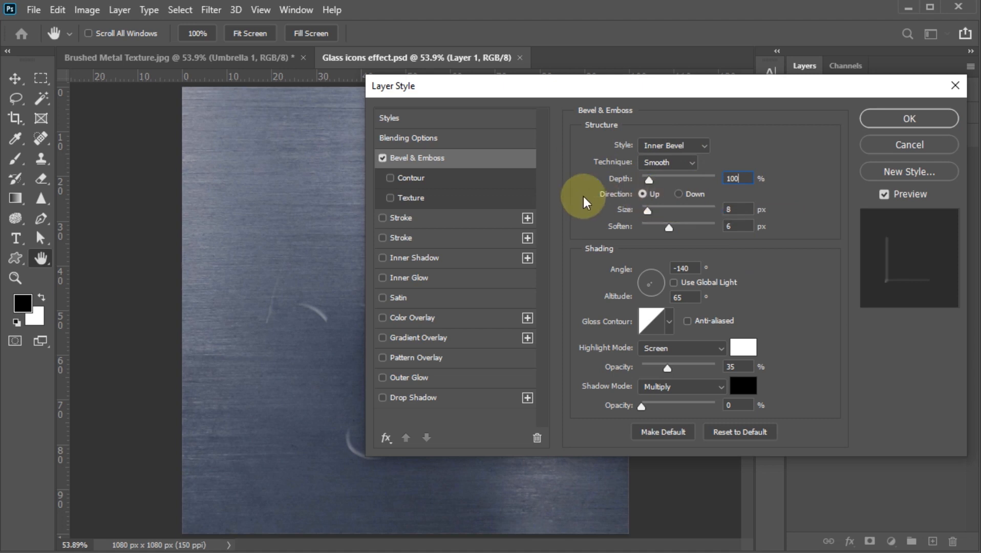
left_click(744, 210)
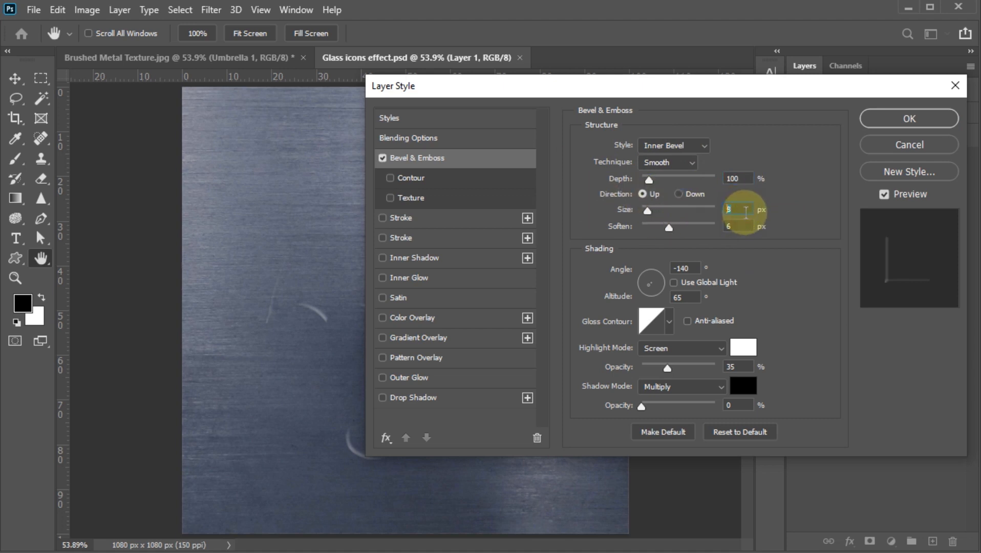
type("15")
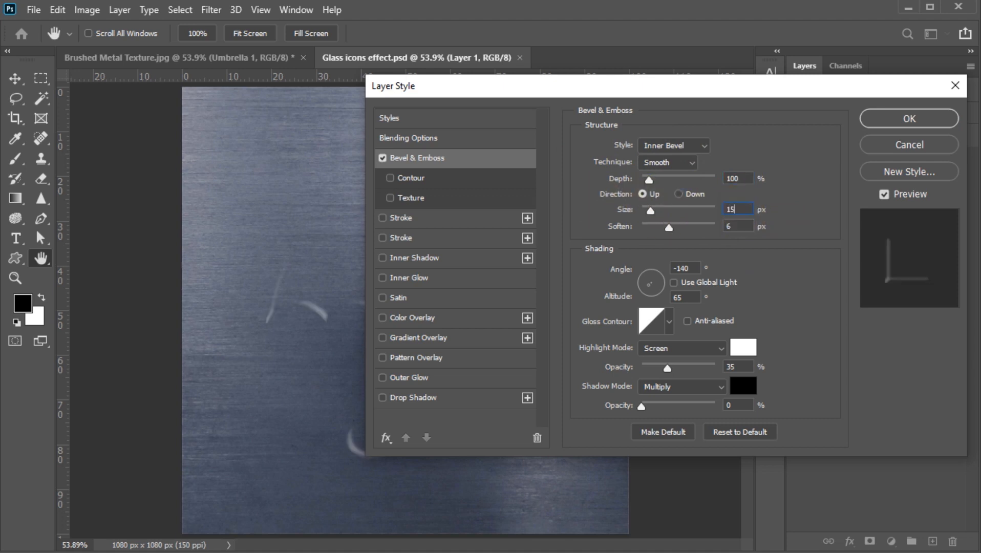
left_click(735, 226)
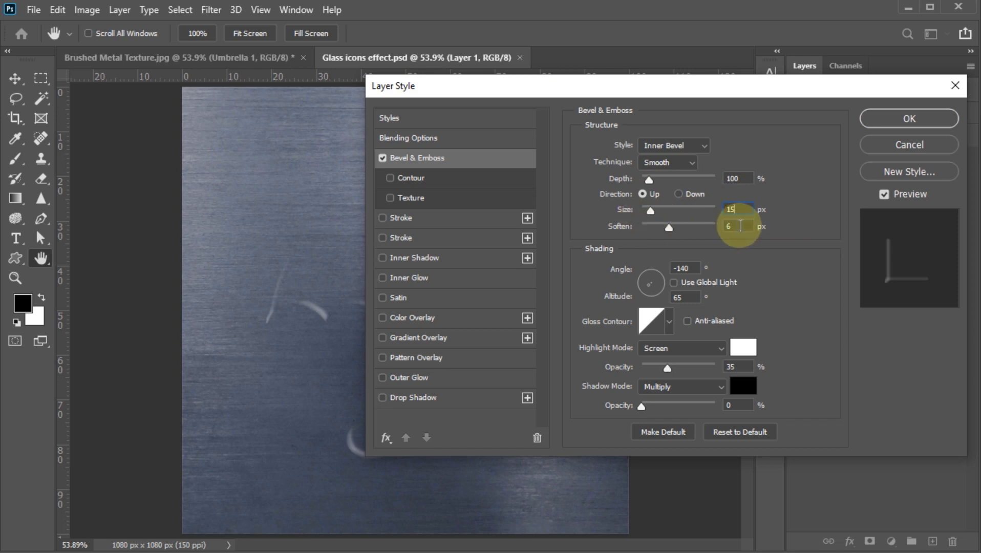
type("10")
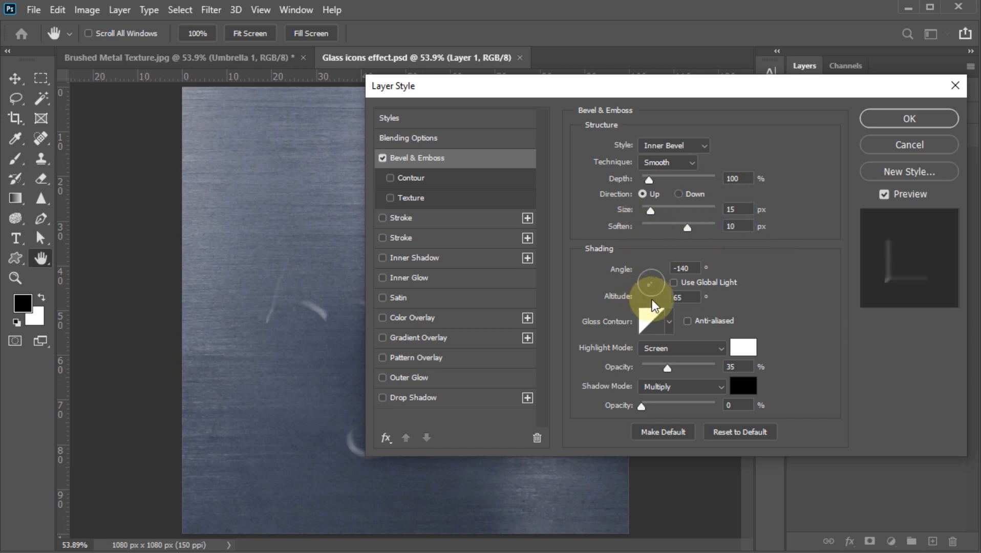
Step: Turn on global light for the bevel shading, set its angle to 60°, and choose the Ring - Double gloss contour
left_click(673, 282)
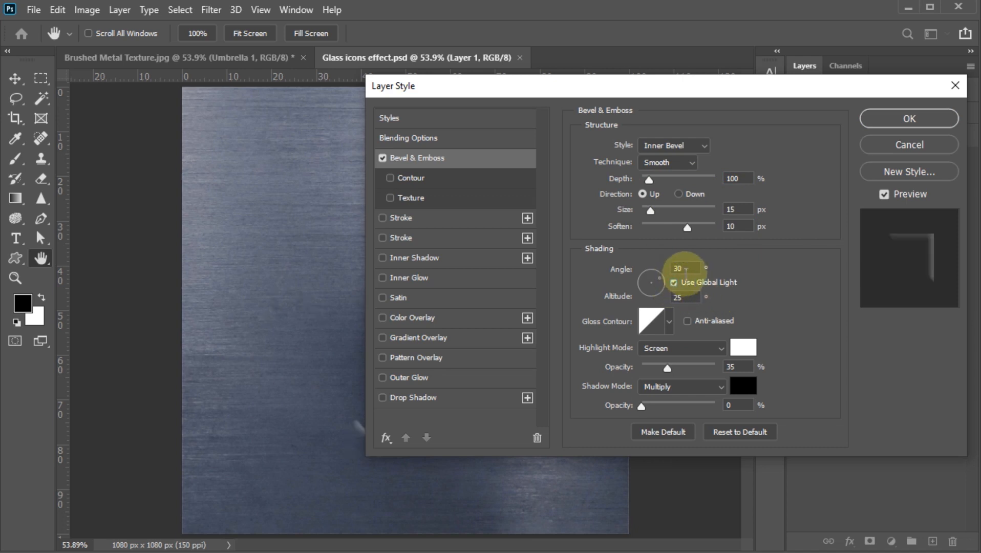
type("60")
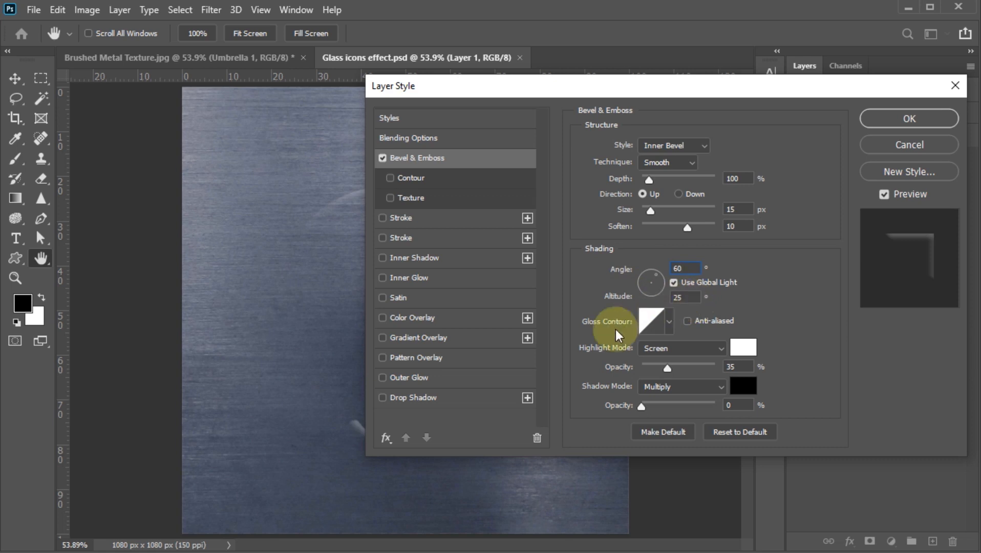
left_click(670, 322)
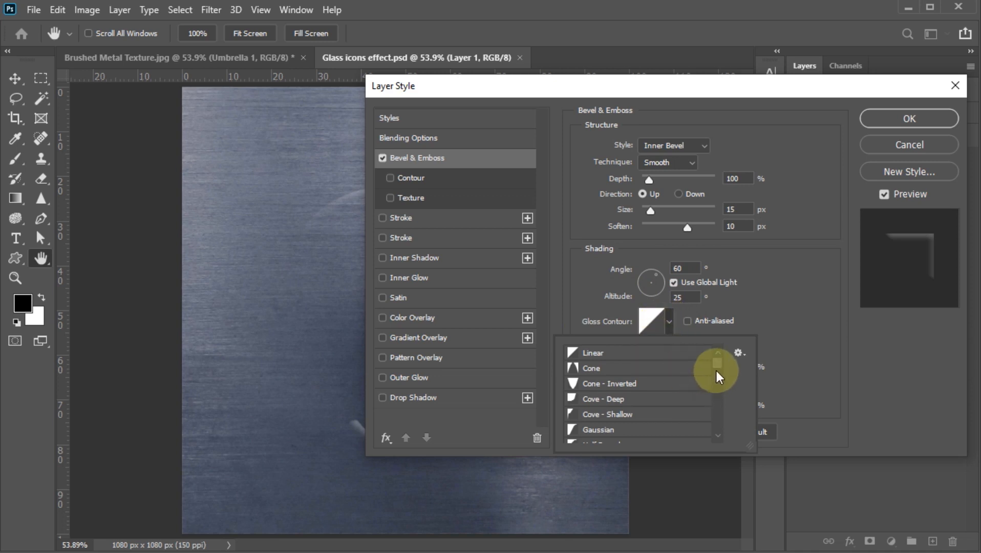
left_click_drag(716, 371, 719, 377)
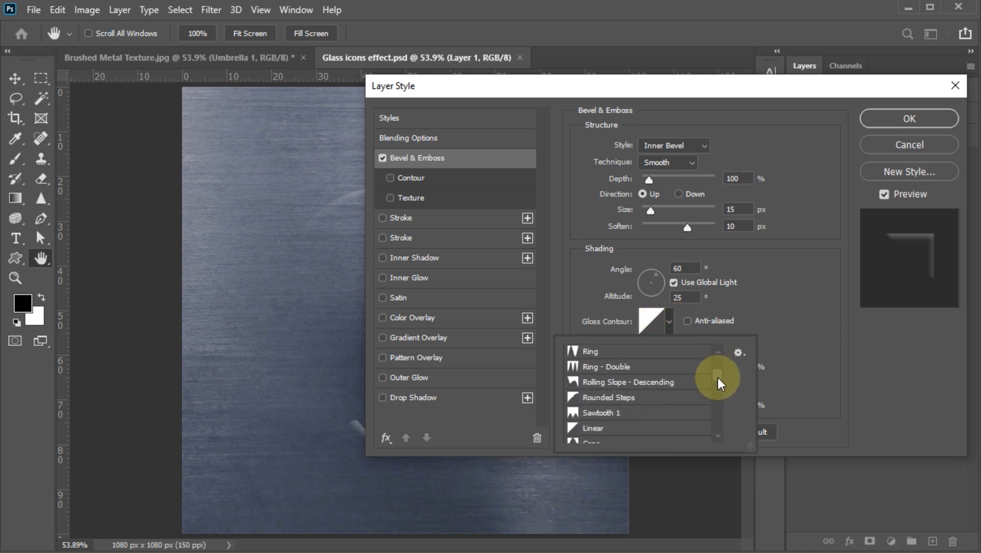
left_click(619, 370)
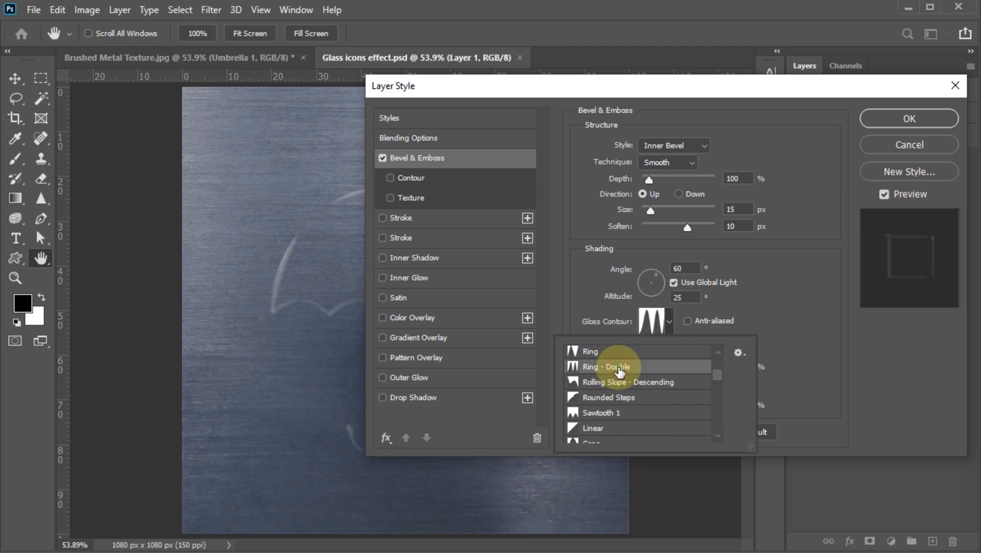
left_click(794, 343)
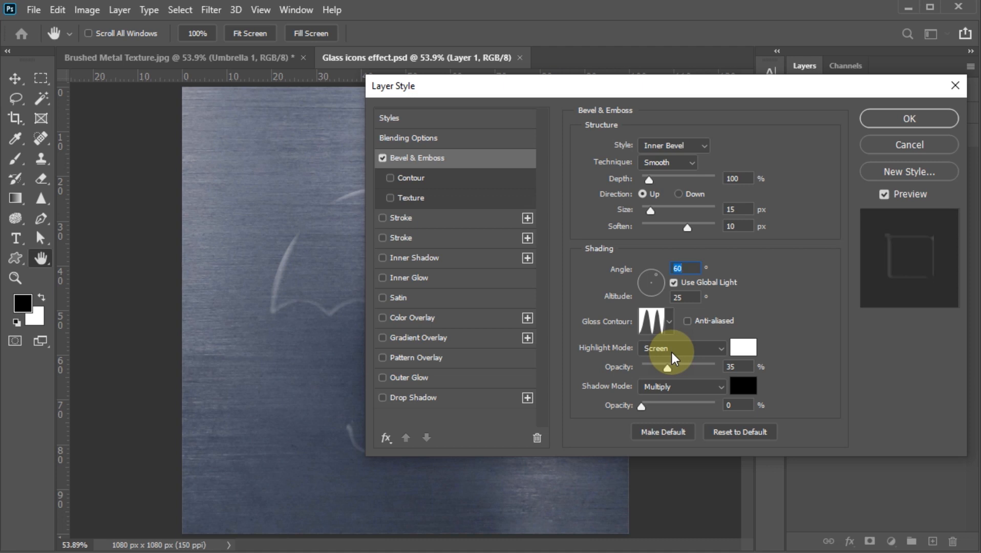
Step: Use white (ffffff) as the bevel's highlight color and set the highlight opacity to 72%
left_click(743, 348)
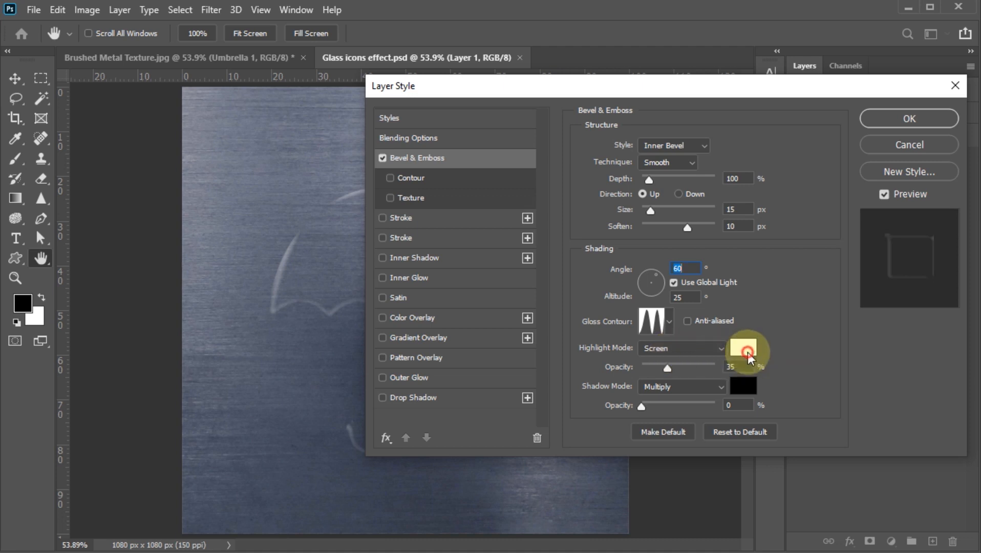
left_click(638, 268)
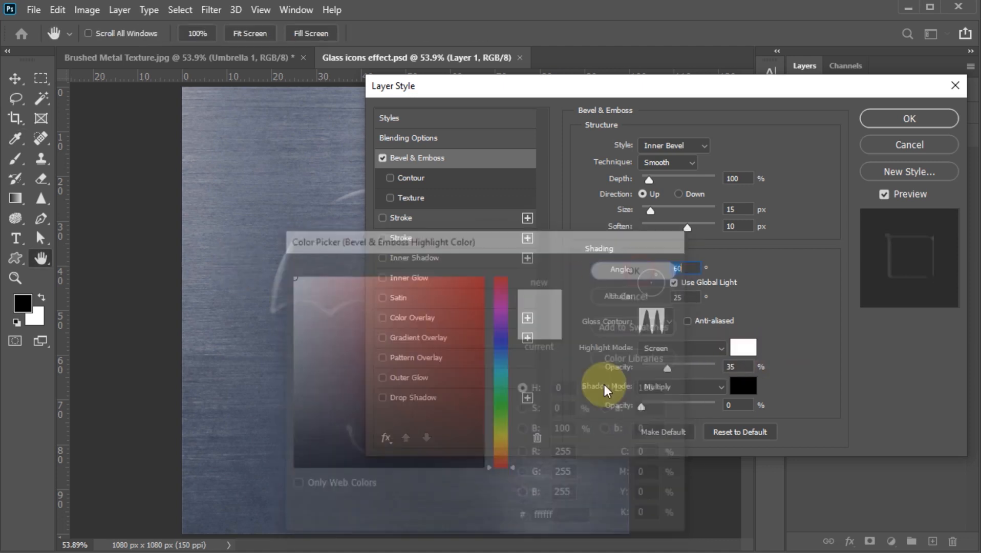
left_click(742, 366)
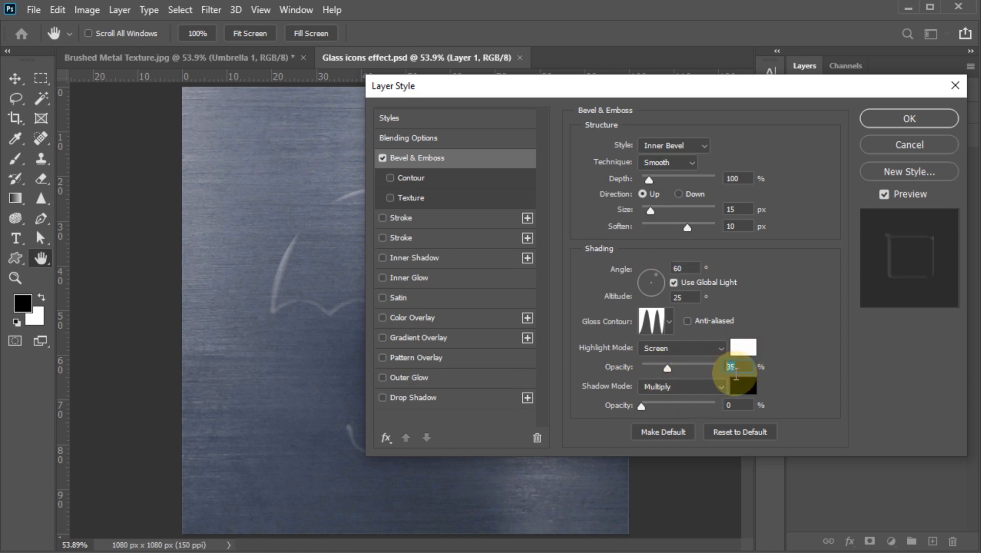
type("7")
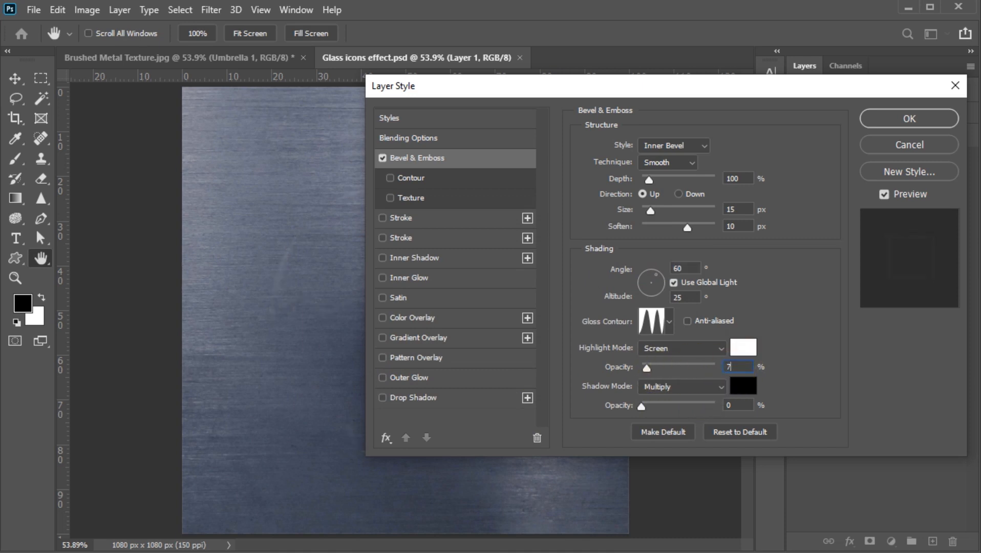
type("2")
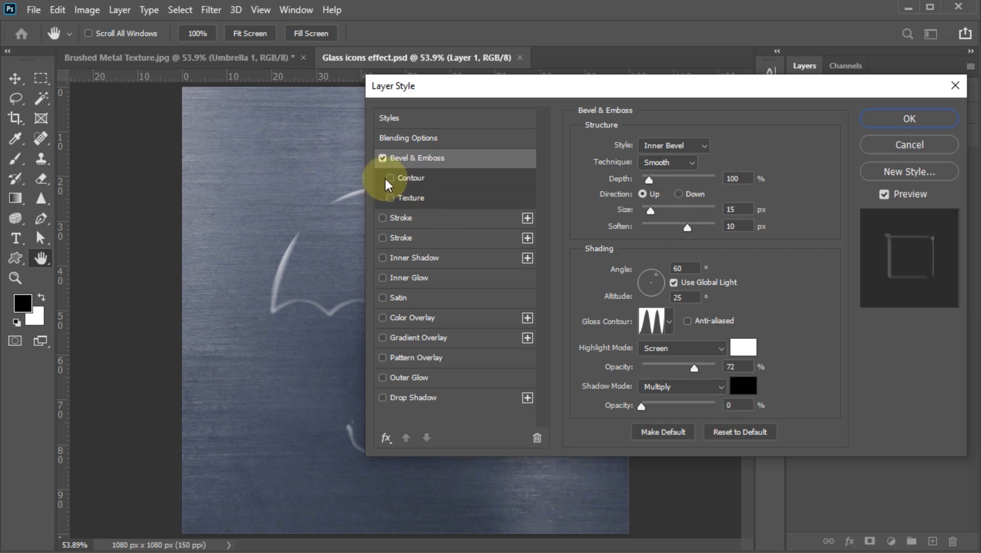
Step: Enable the bevel's Contour option and choose the Valley - Low contour
left_click(412, 179)
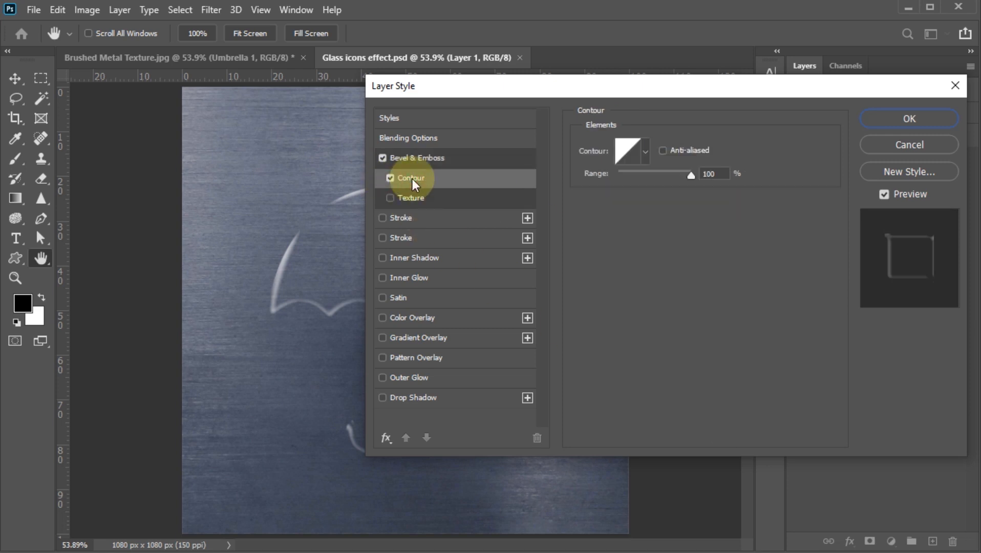
left_click(645, 151)
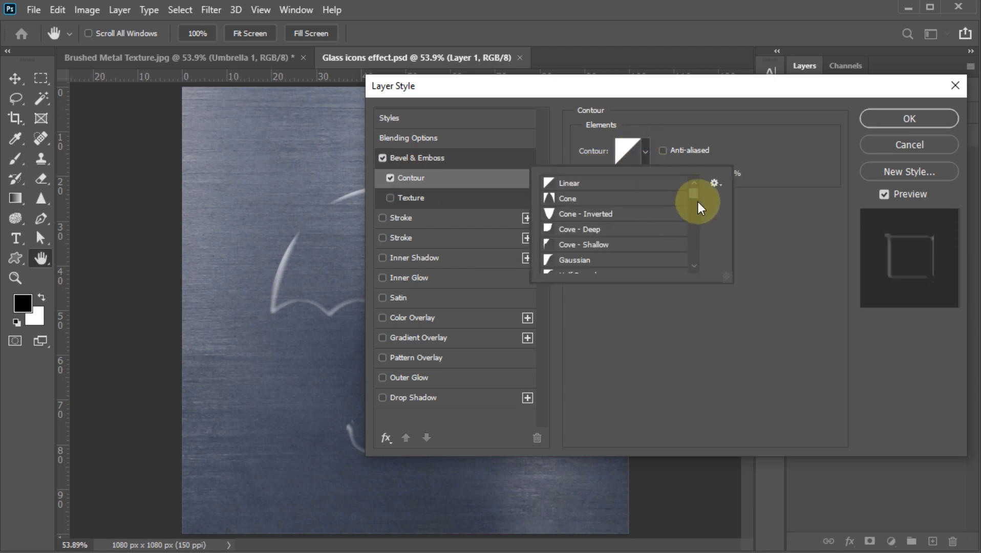
left_click_drag(696, 193, 697, 259)
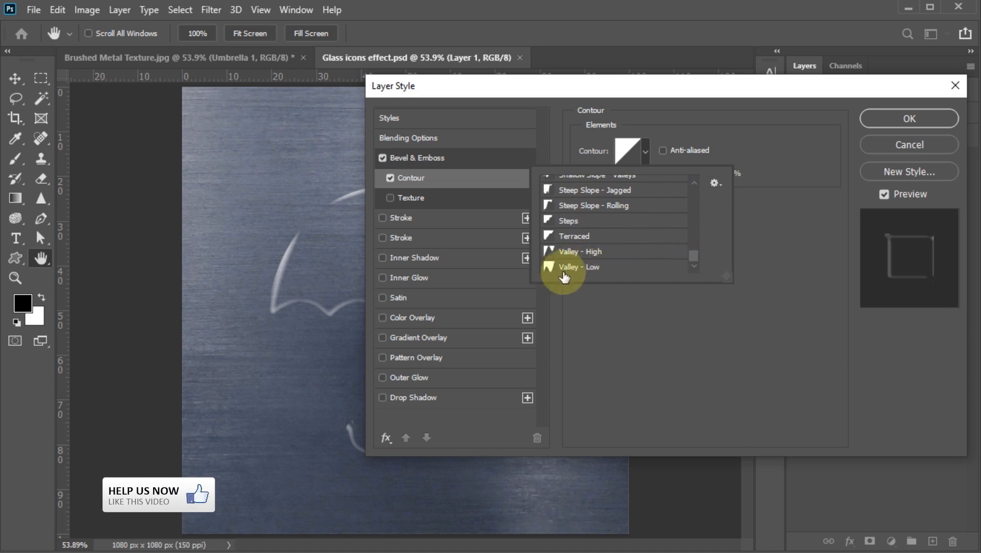
left_click(583, 273)
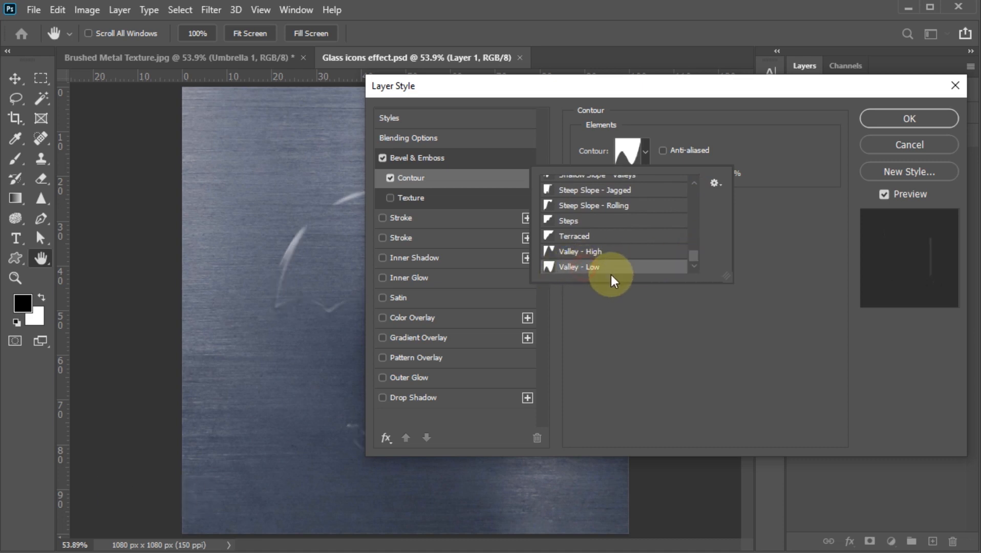
left_click(639, 300)
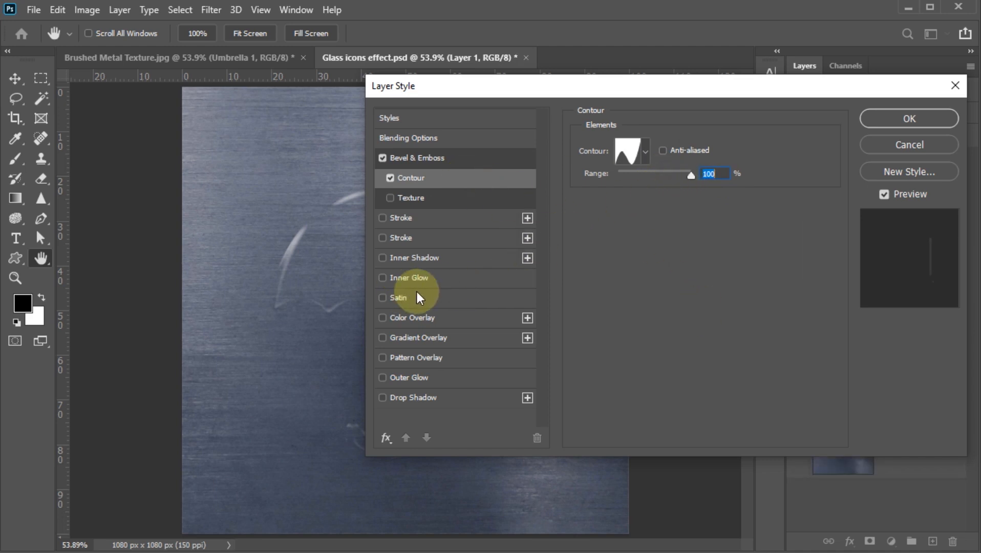
Step: Add an Inner Glow to the umbrella layer with 30% opacity and black (000000) as its color
left_click(381, 278)
left_click(416, 277)
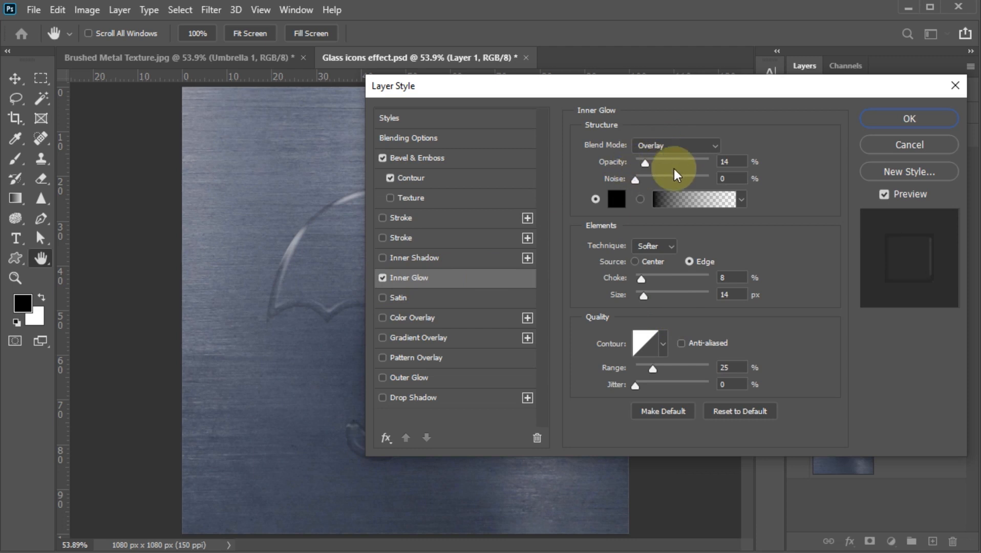
double_click(735, 163)
type("3")
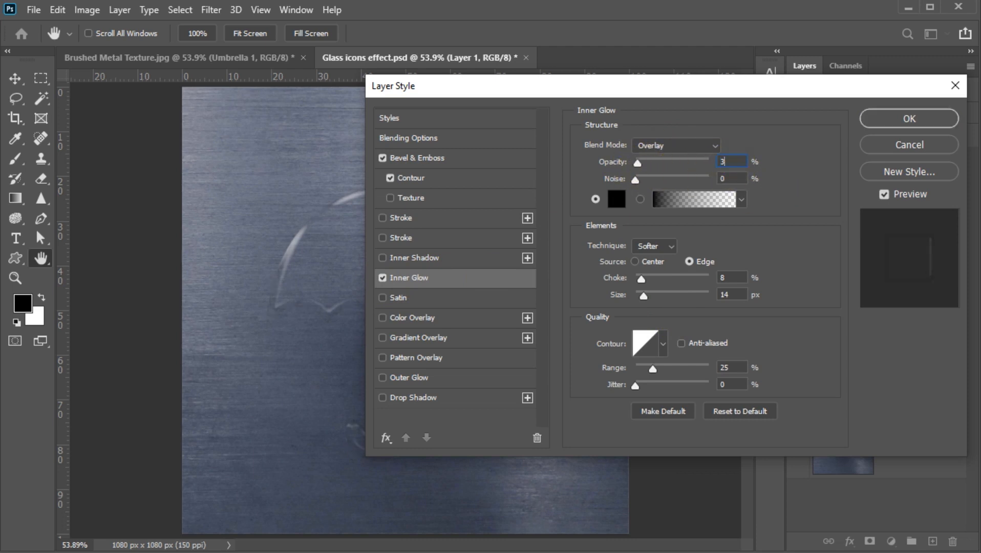
type("0")
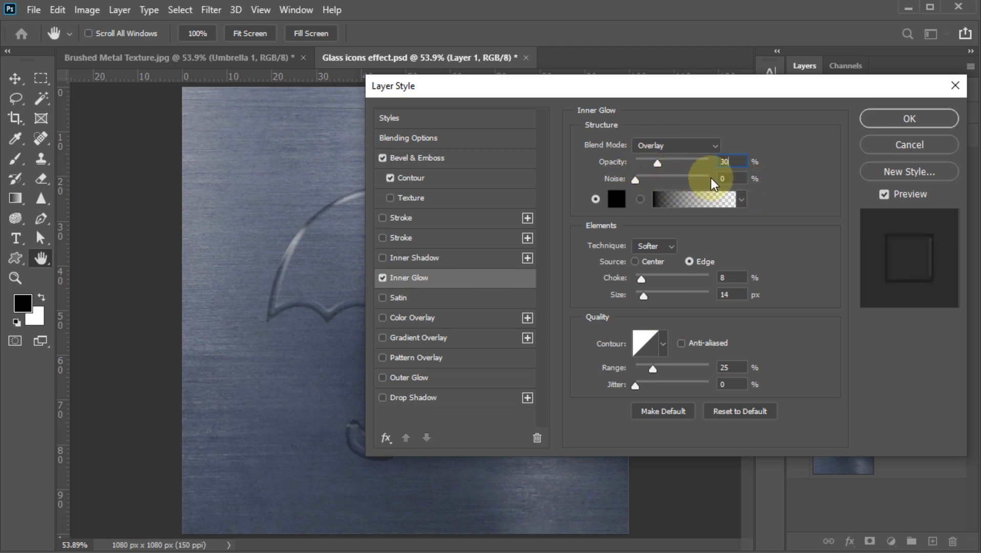
left_click(611, 204)
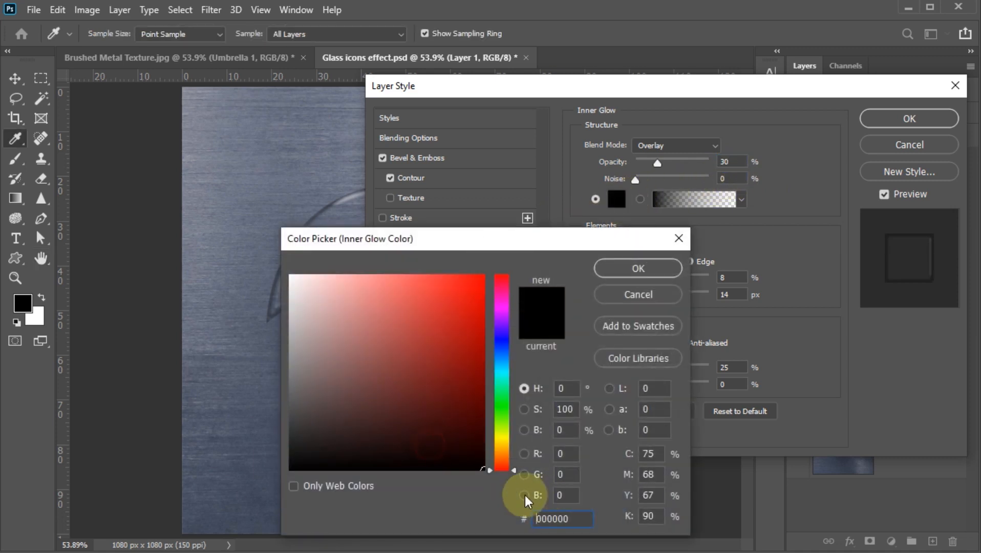
left_click(617, 271)
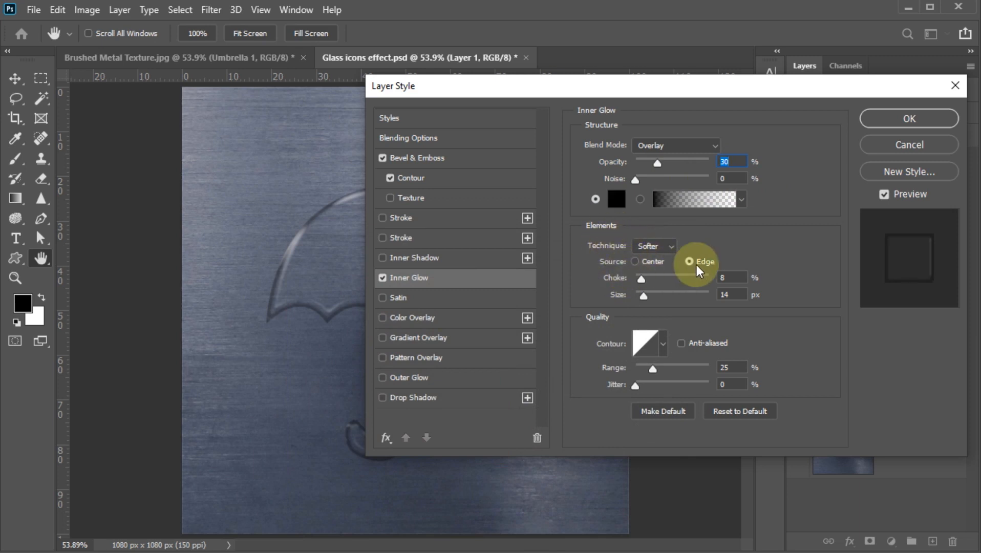
Step: Set the Inner Glow's choke to 15% and its size to 30 px
left_click(738, 278)
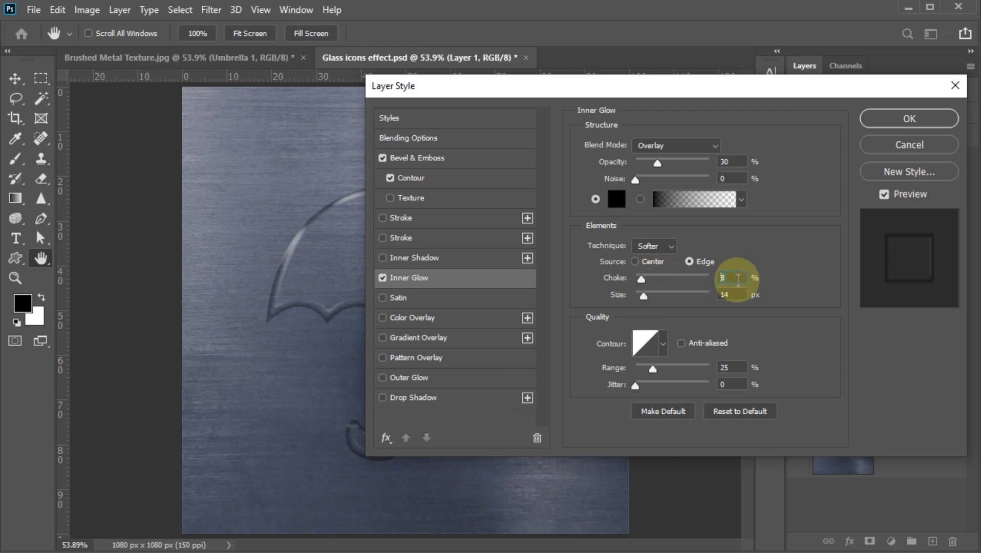
type("15")
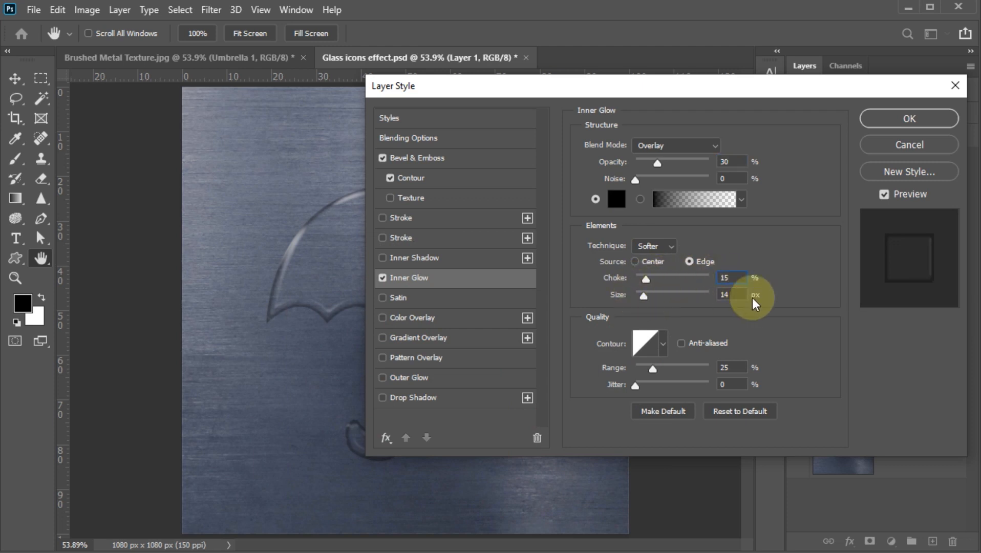
left_click(737, 294)
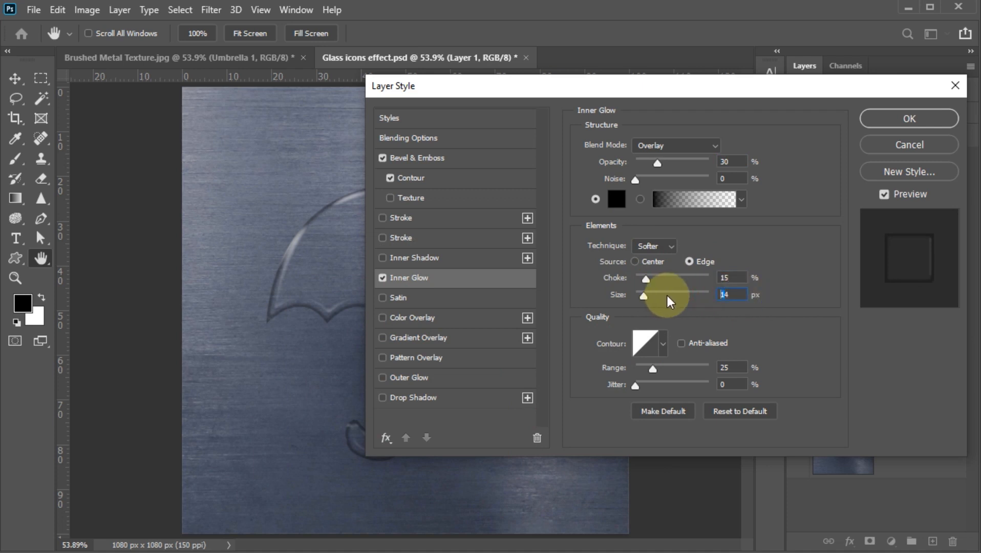
type("30")
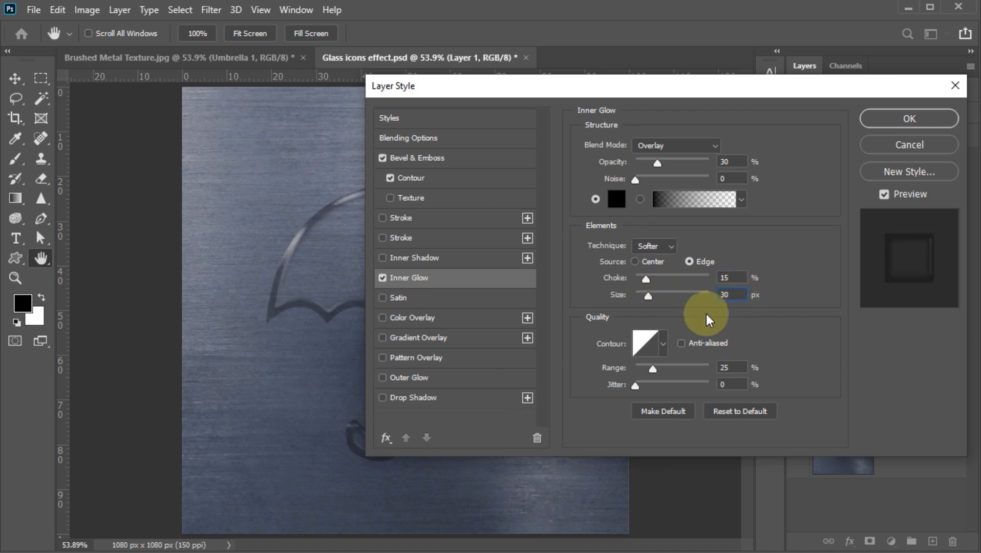
Step: Choose the Steep Slope - Rolling contour for the Inner Glow and set its range to 50%
left_click(660, 350)
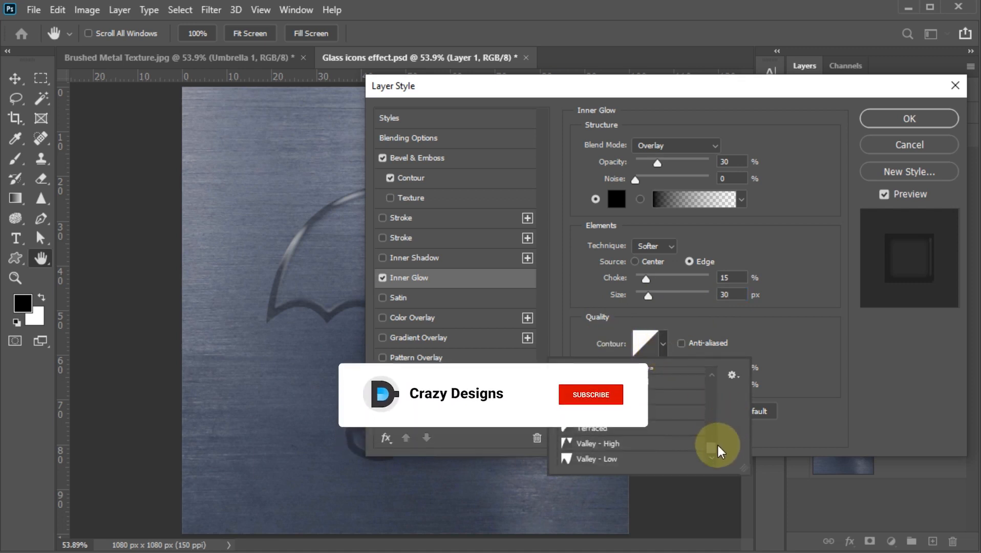
left_click_drag(714, 444, 714, 441)
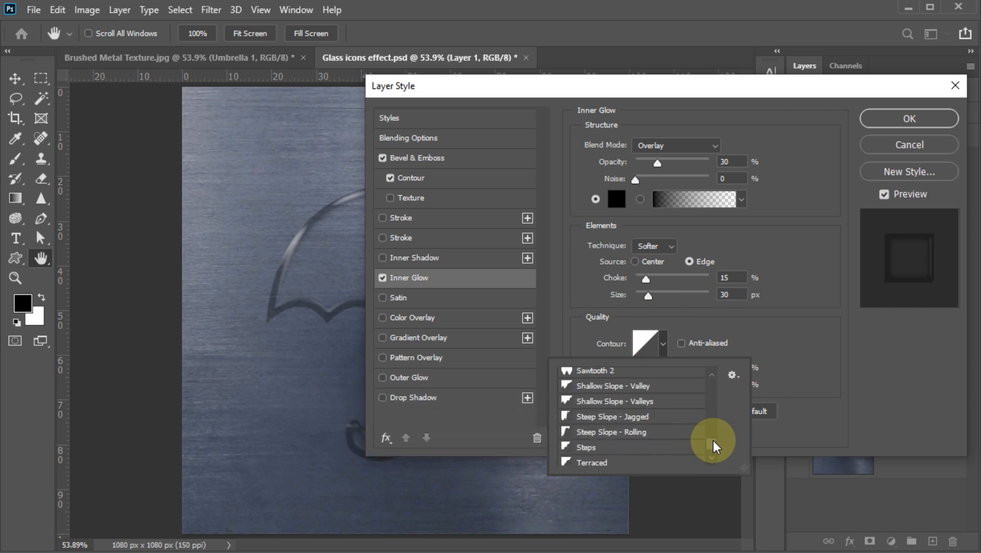
left_click(623, 435)
left_click(839, 382)
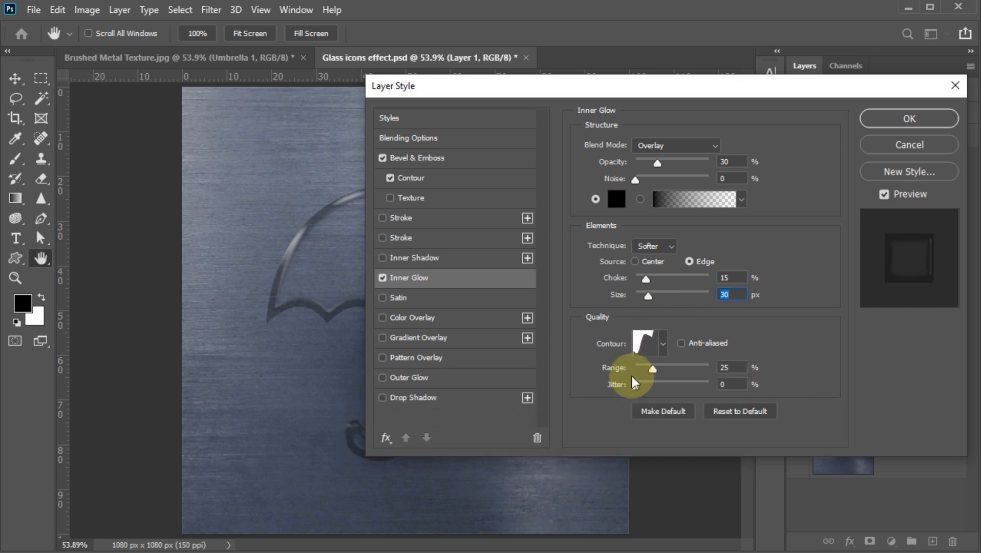
double_click(736, 368)
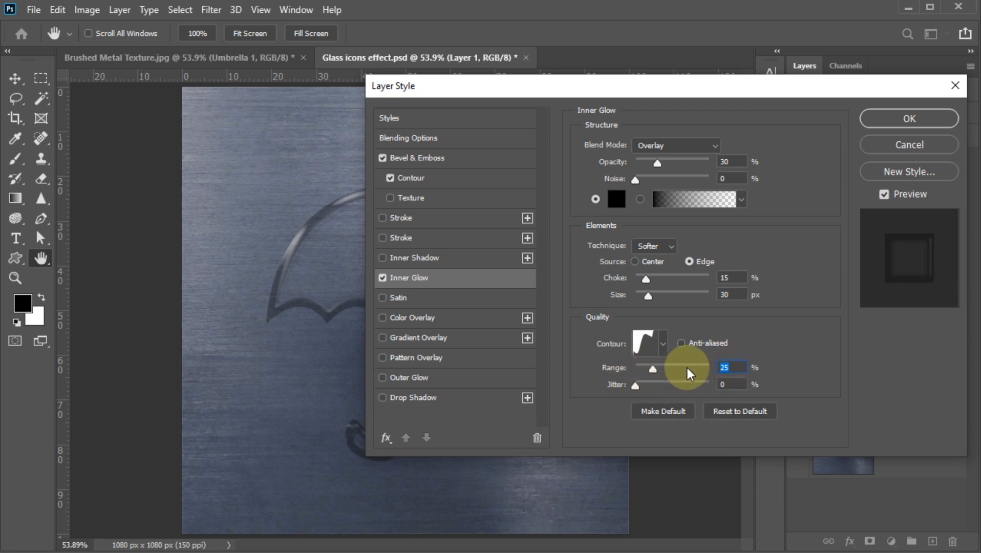
type("50")
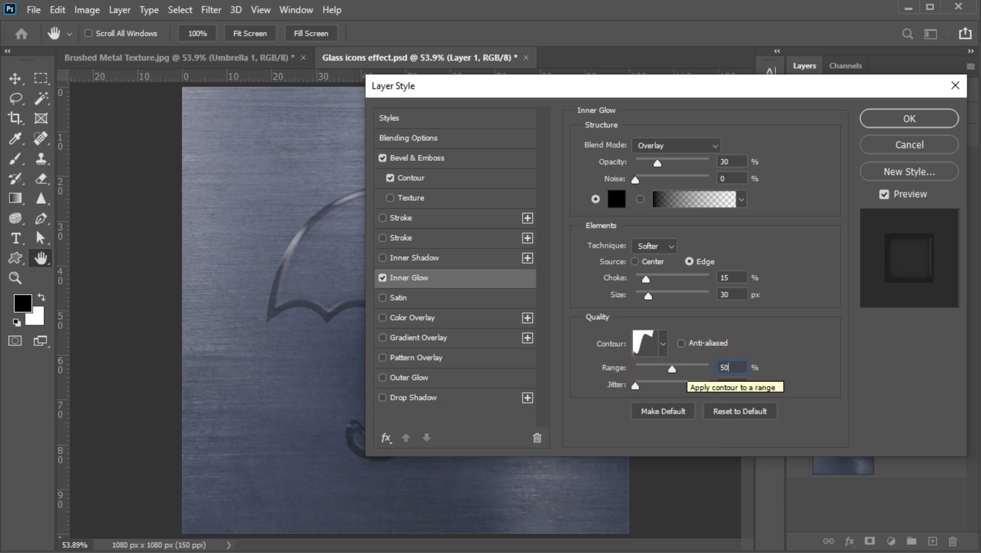
left_click(751, 334)
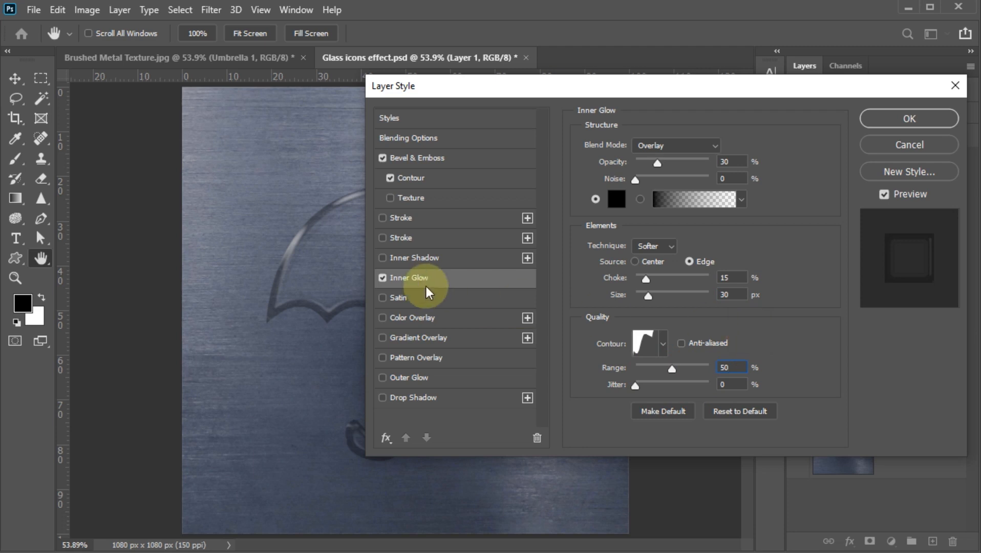
Step: Add a Satin effect to the umbrella layer with 10% opacity and a 90° angle
left_click(403, 297)
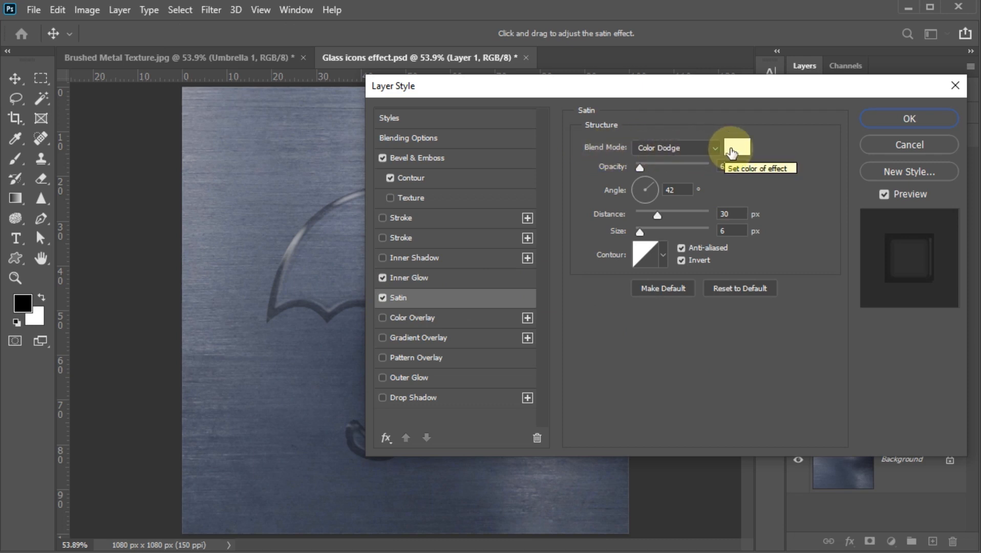
left_click(730, 166)
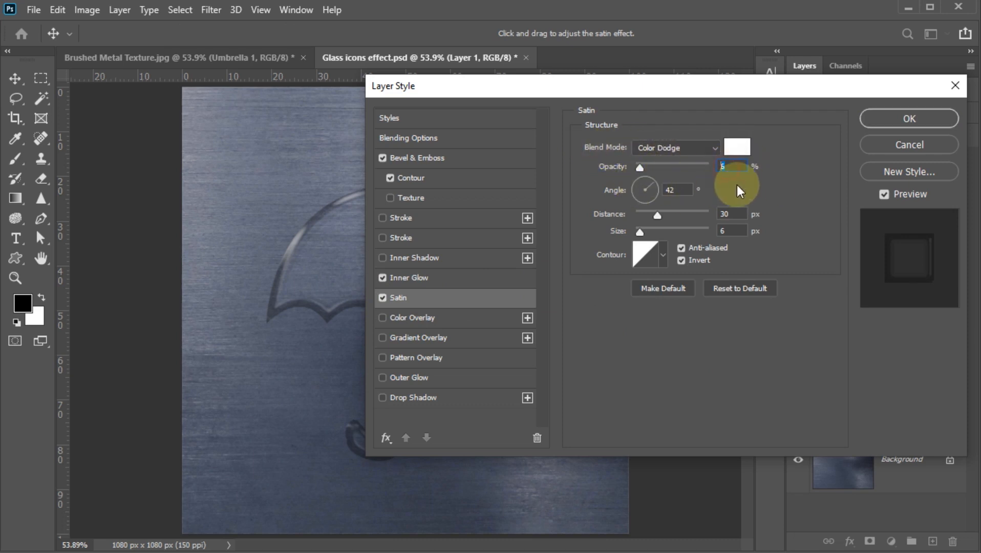
type("10")
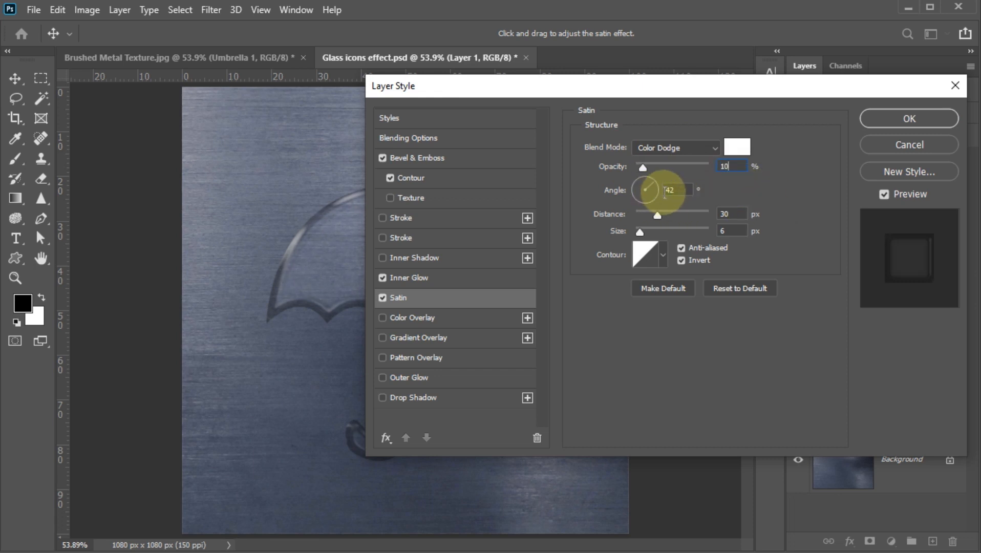
left_click(677, 191)
type("90")
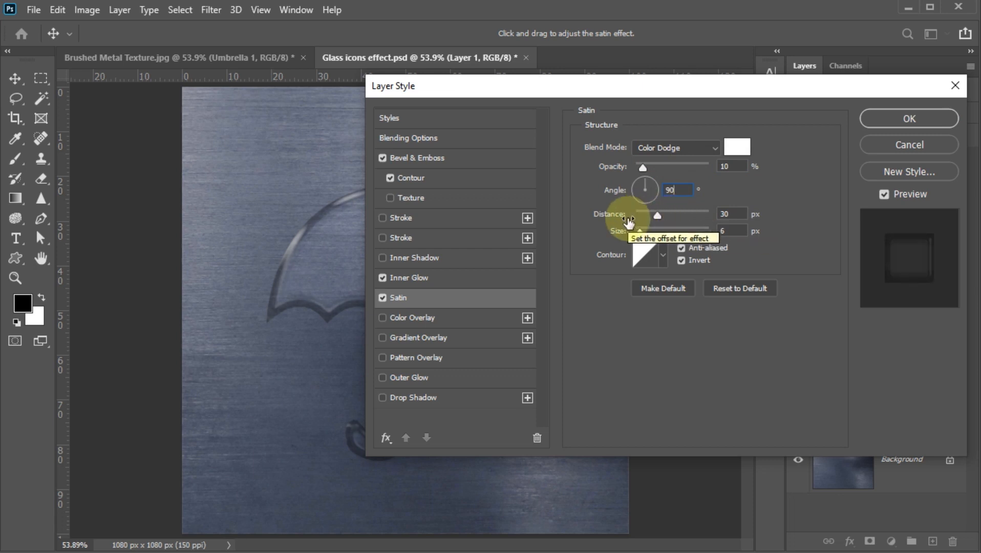
Step: Set the Satin effect's distance to 55 px and its size to 10 px
key("Tab")
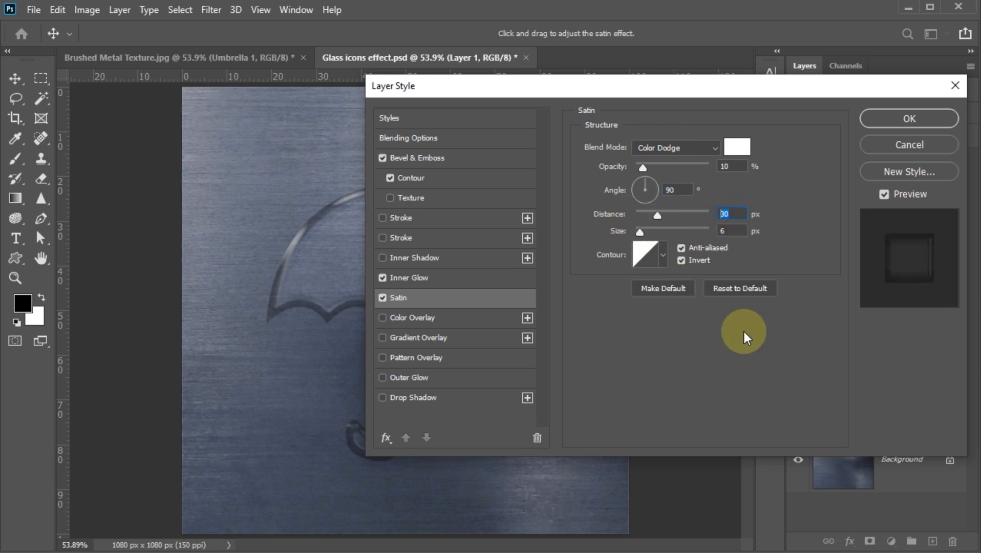
type("55")
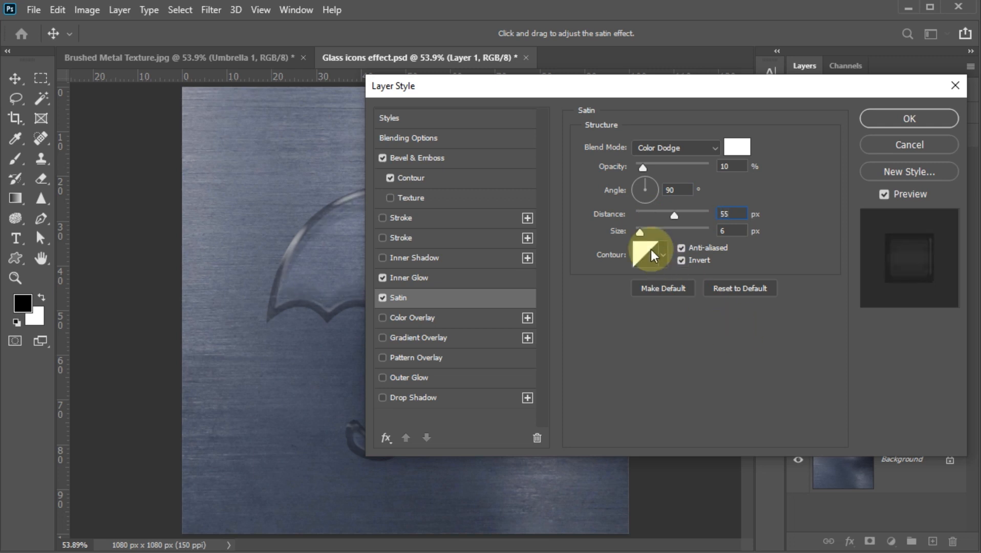
left_click(720, 232)
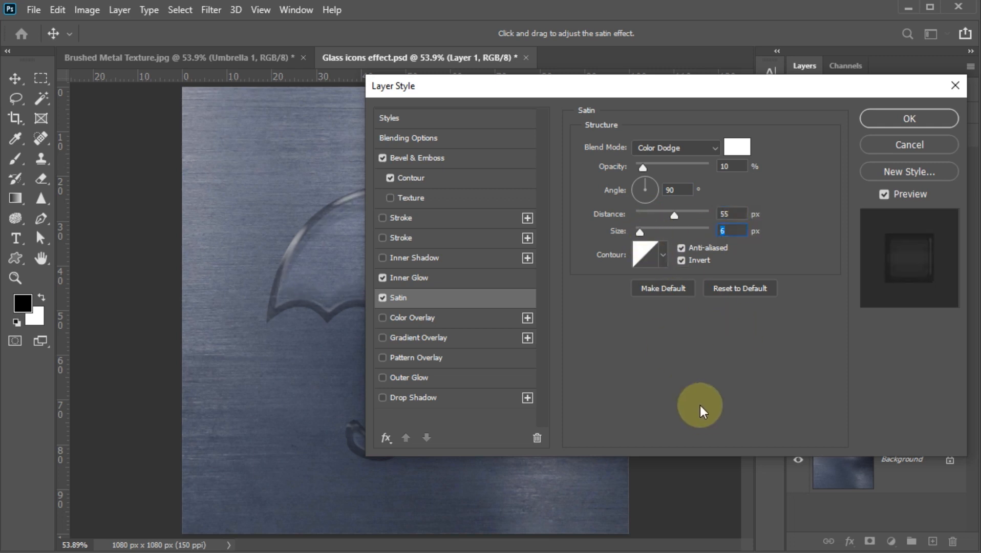
type("10")
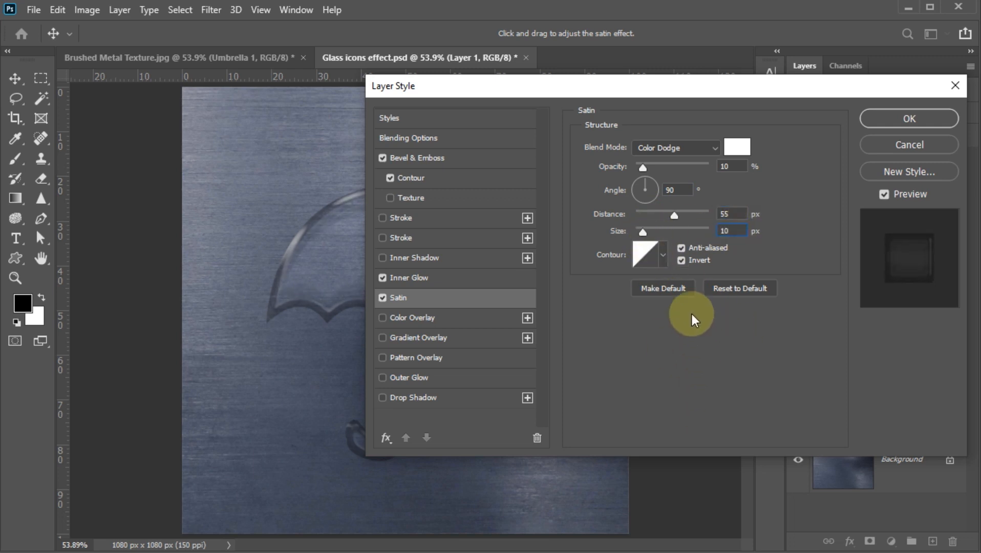
Step: Choose the Steep Slope - Jagged contour for the Satin effect
left_click(663, 252)
left_click_drag(711, 364, 712, 356)
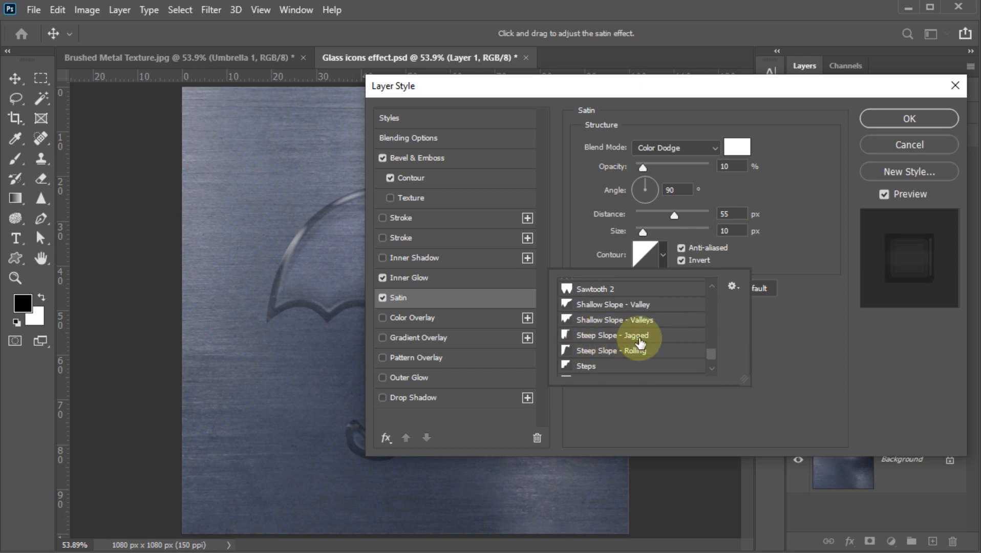
left_click(622, 336)
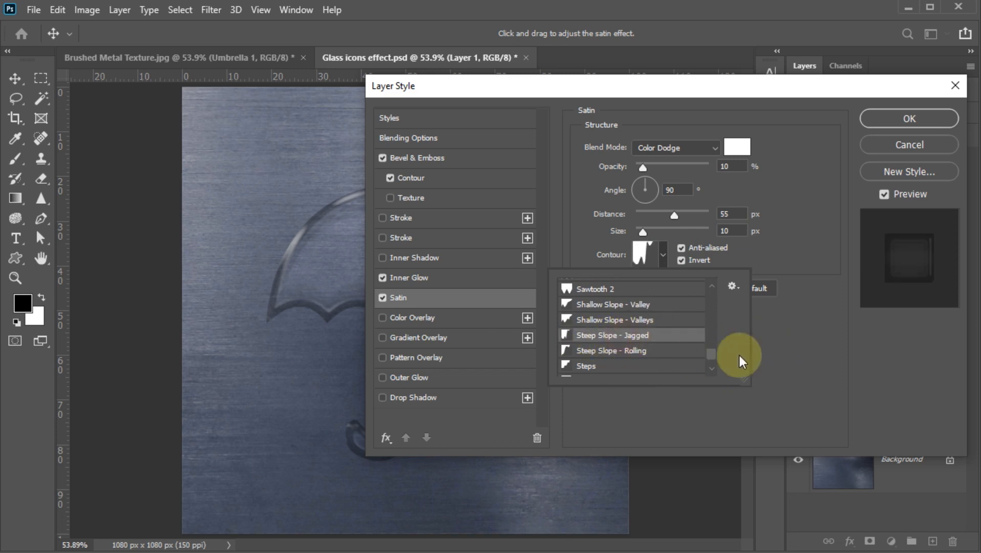
left_click(787, 356)
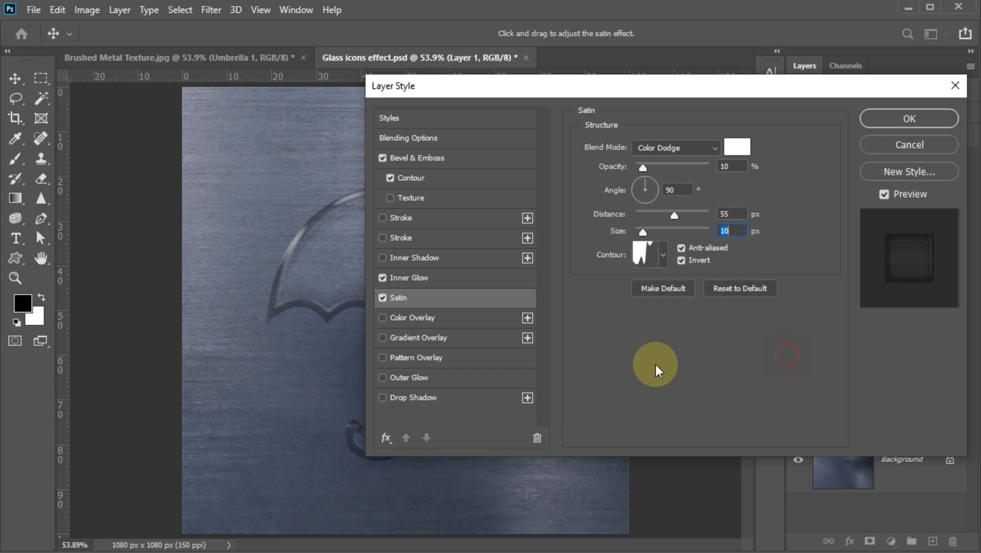
left_click(419, 297)
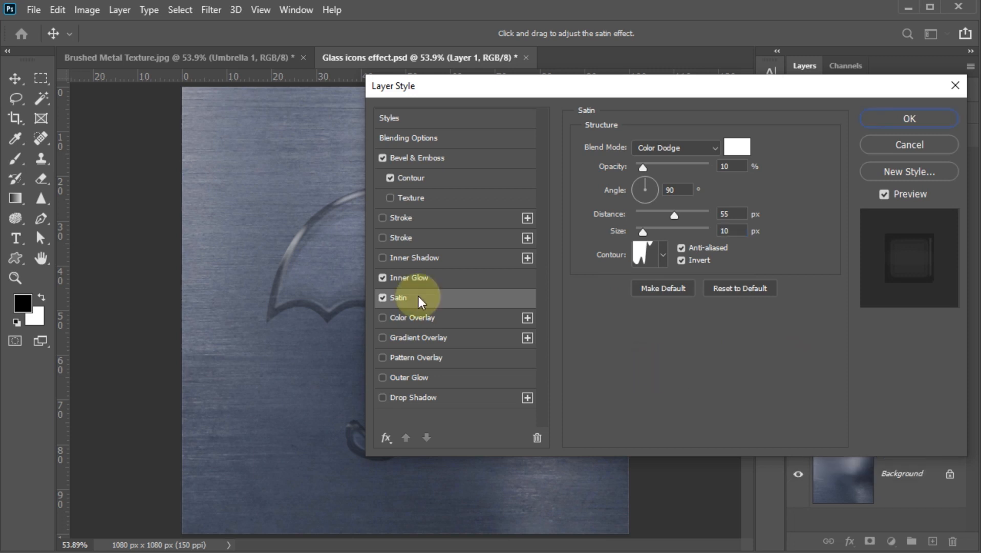
Step: Add a Drop Shadow to the umbrella layer with 55% opacity and a 60° angle
left_click(383, 399)
left_click(412, 398)
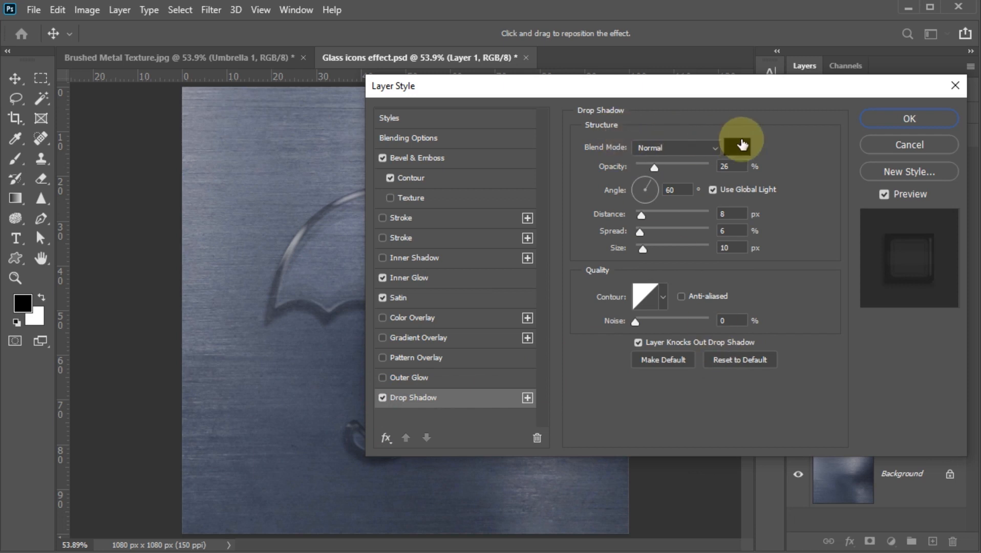
left_click_drag(741, 166, 709, 178)
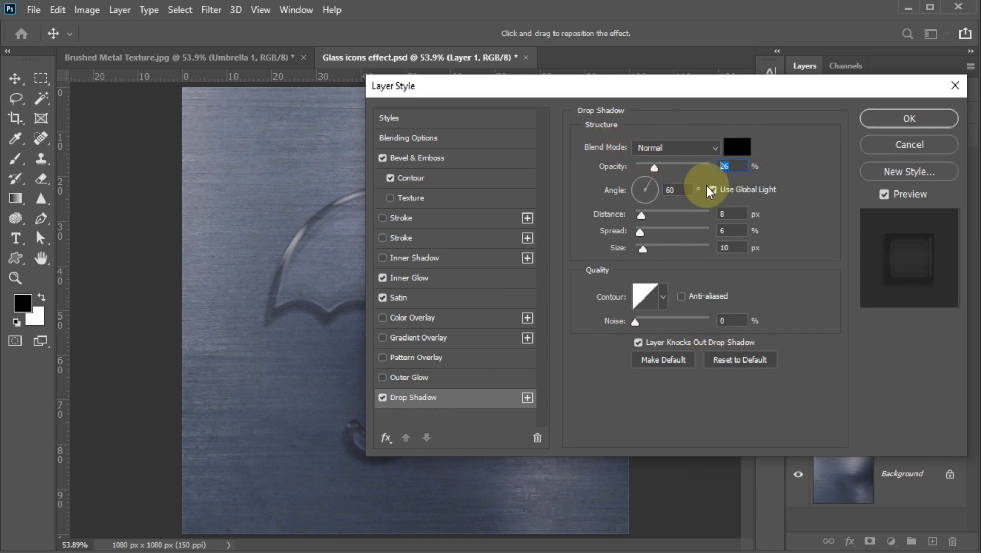
type("55")
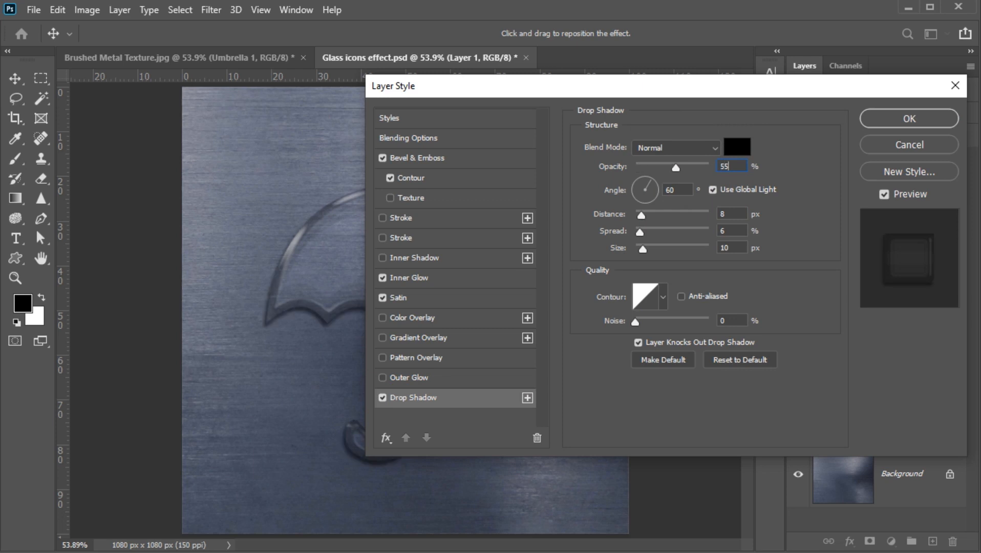
left_click(799, 301)
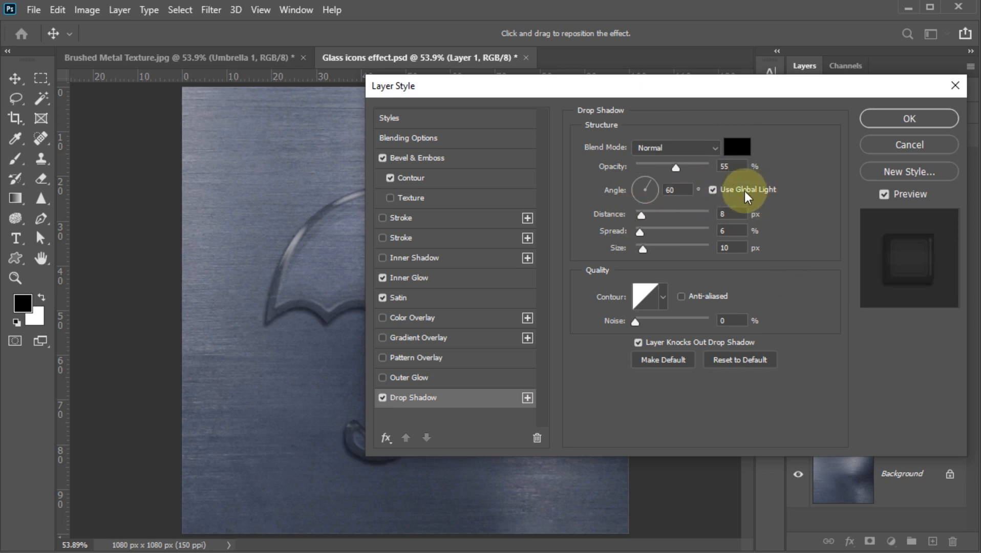
double_click(670, 189)
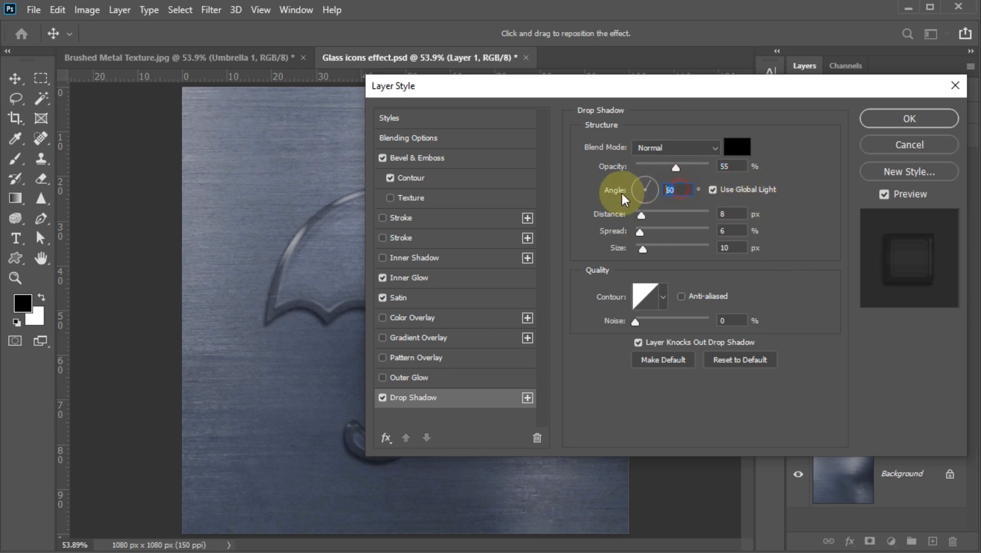
type("60")
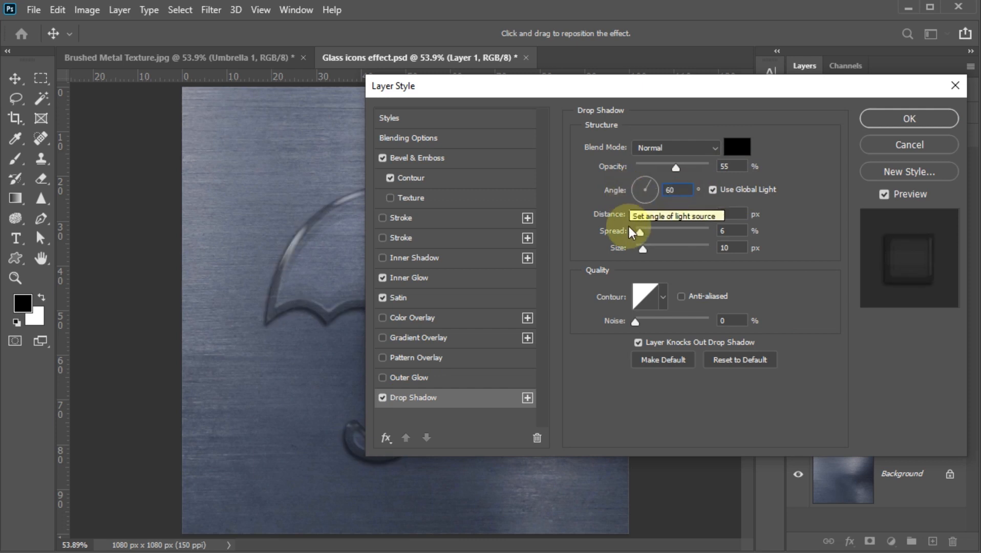
Step: Set the Drop Shadow's distance to 16 px, spread to 10% and size to 20 px
left_click(735, 213)
double_click(734, 212)
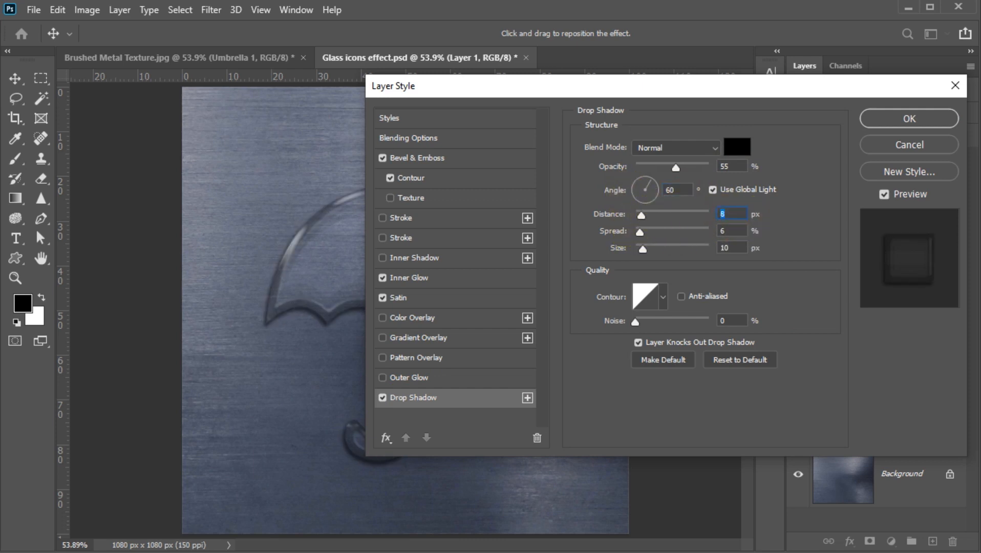
type("16")
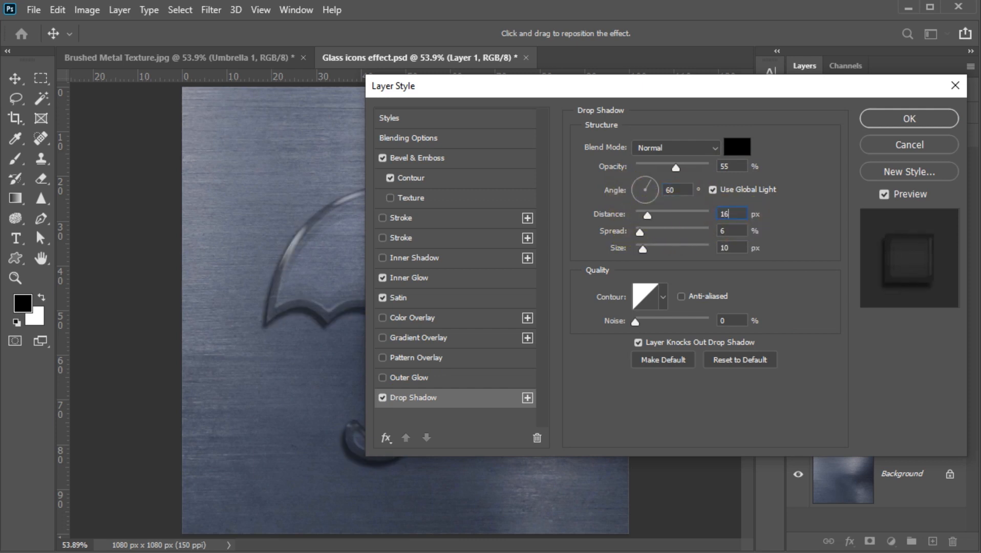
double_click(742, 231)
type("10")
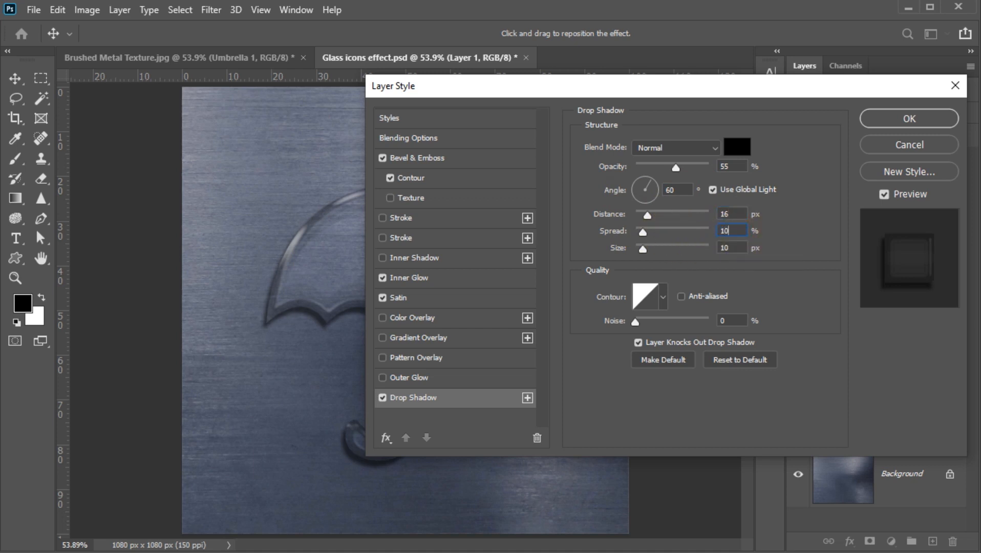
double_click(718, 248)
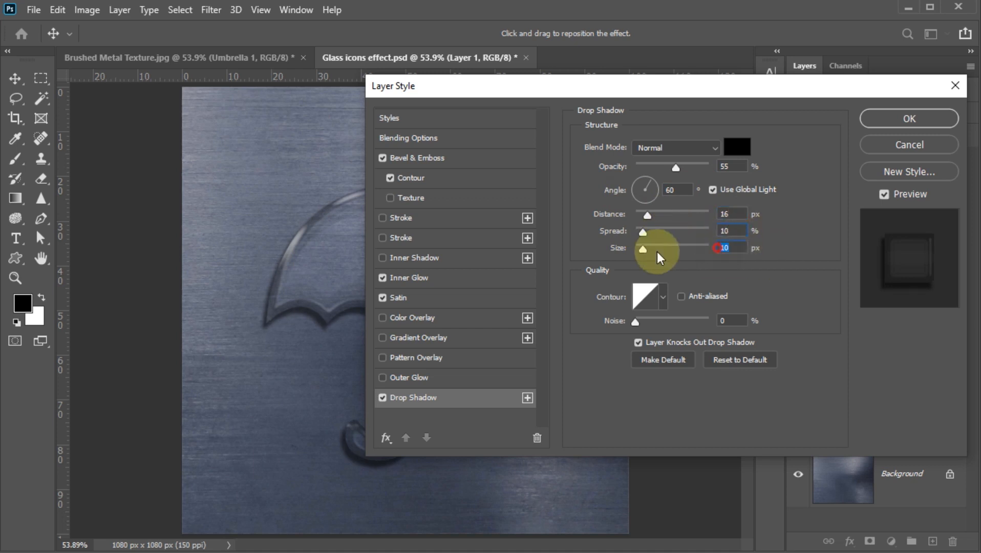
type("20")
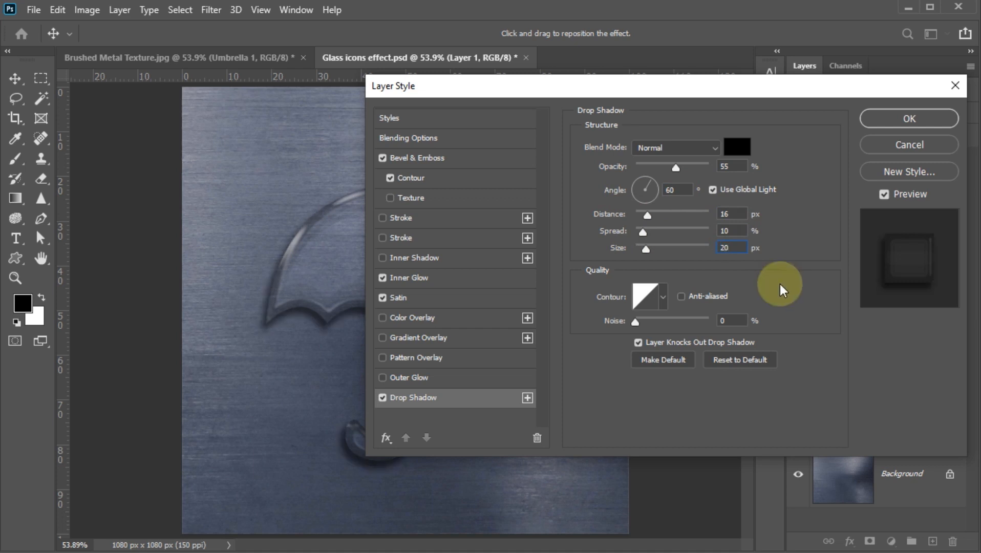
key("Return")
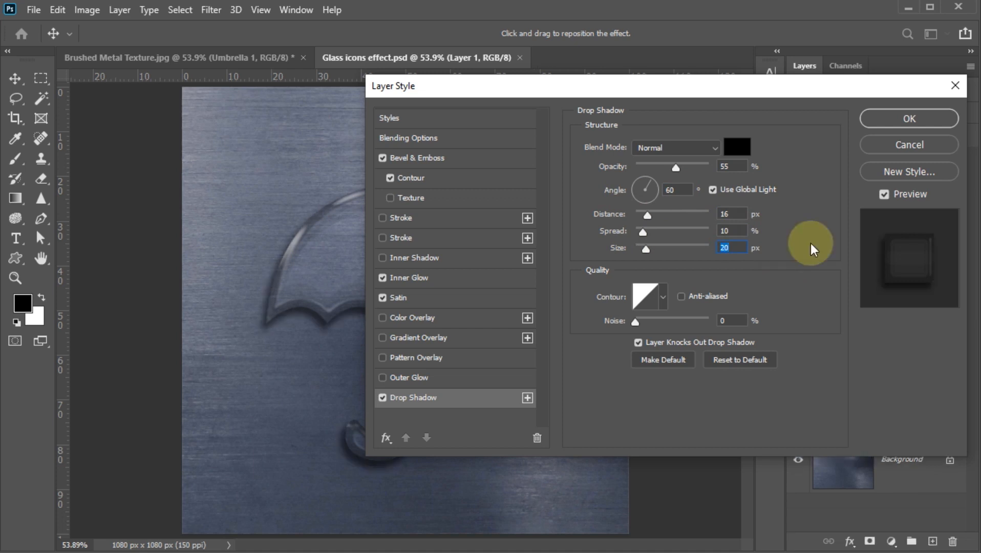
Step: Choose the Linear contour for the Drop Shadow and apply the layer style to Layer 1
left_click(663, 297)
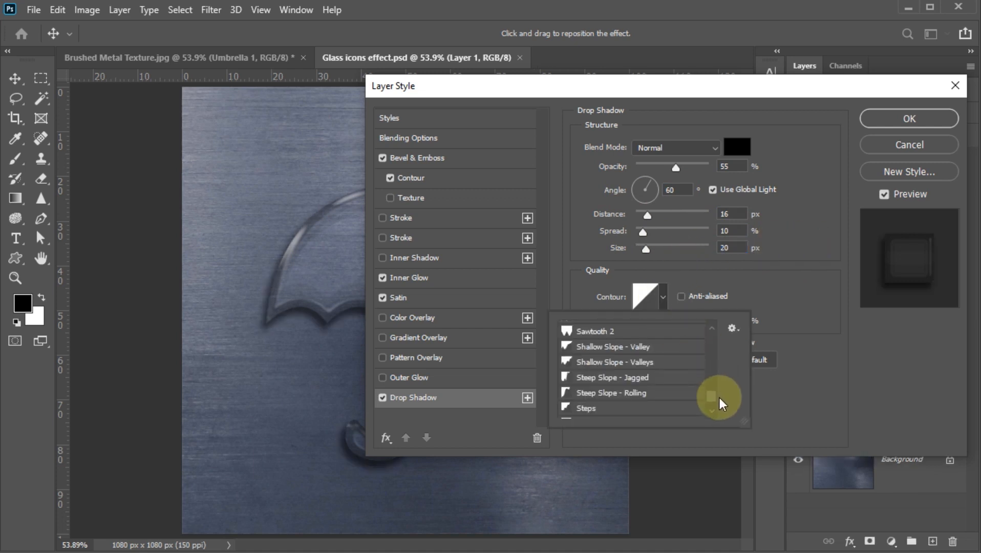
left_click_drag(720, 397, 668, 330)
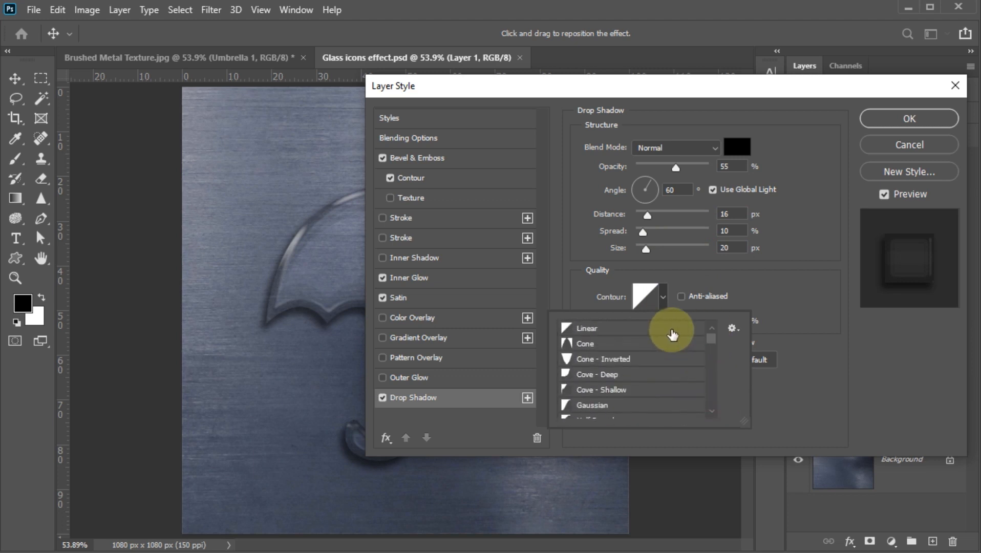
left_click(587, 330)
left_click(782, 329)
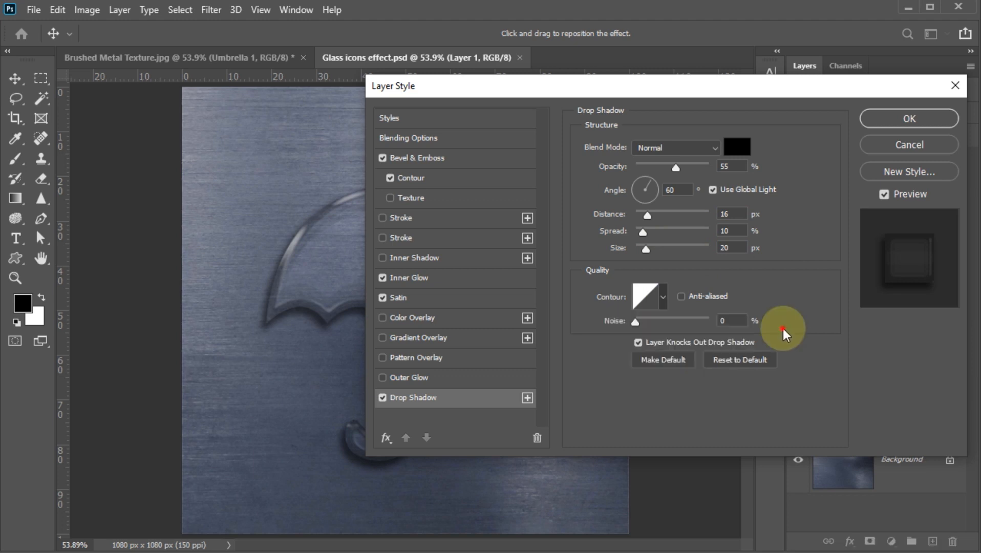
left_click(913, 118)
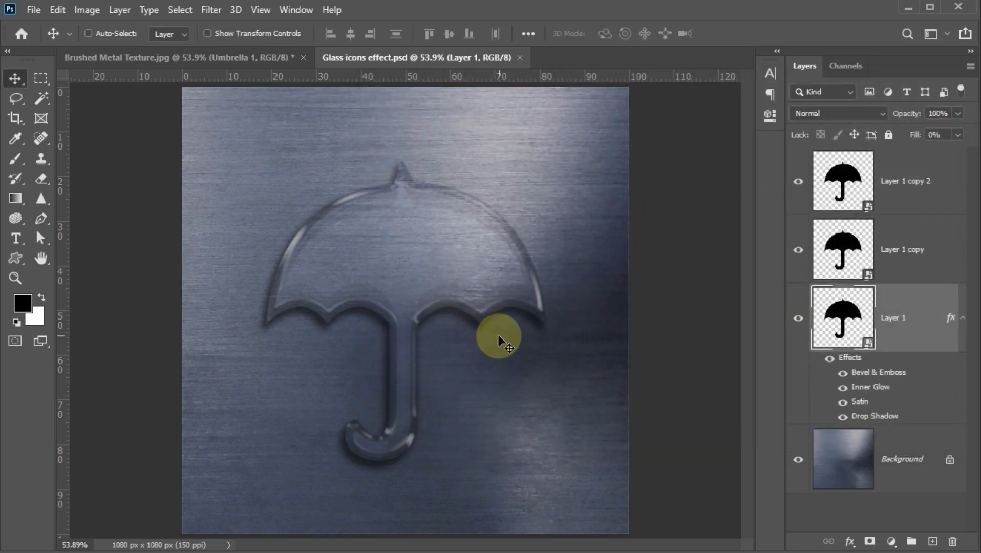
Step: Add a Bevel & Emboss effect to Layer 1 copy with a depth of 750%
left_click(892, 253)
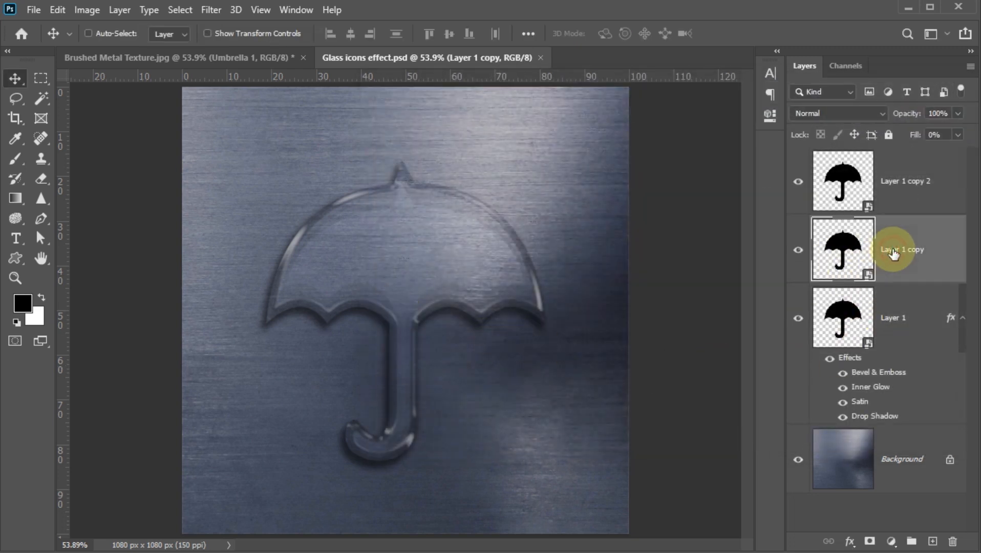
double_click(949, 253)
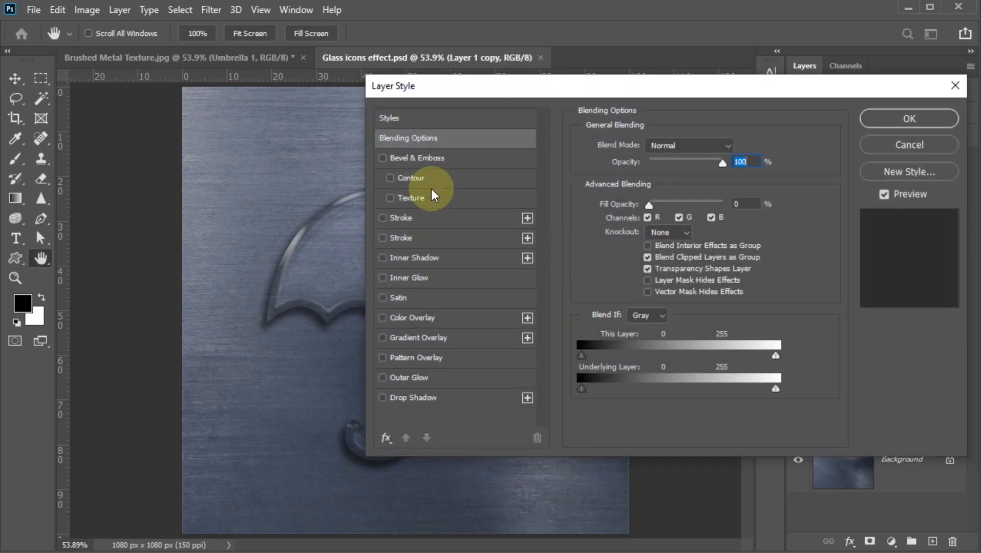
left_click(417, 159)
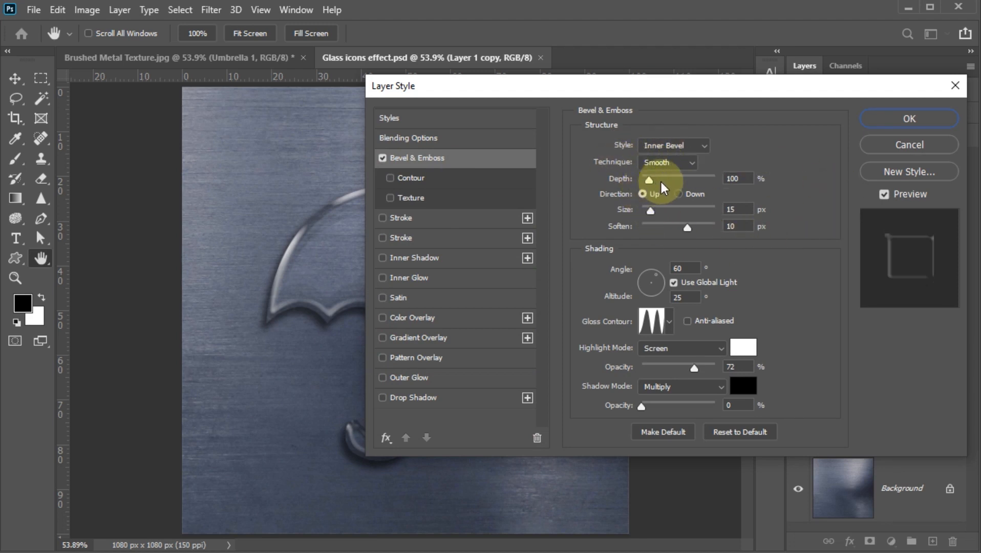
double_click(737, 178)
type("75")
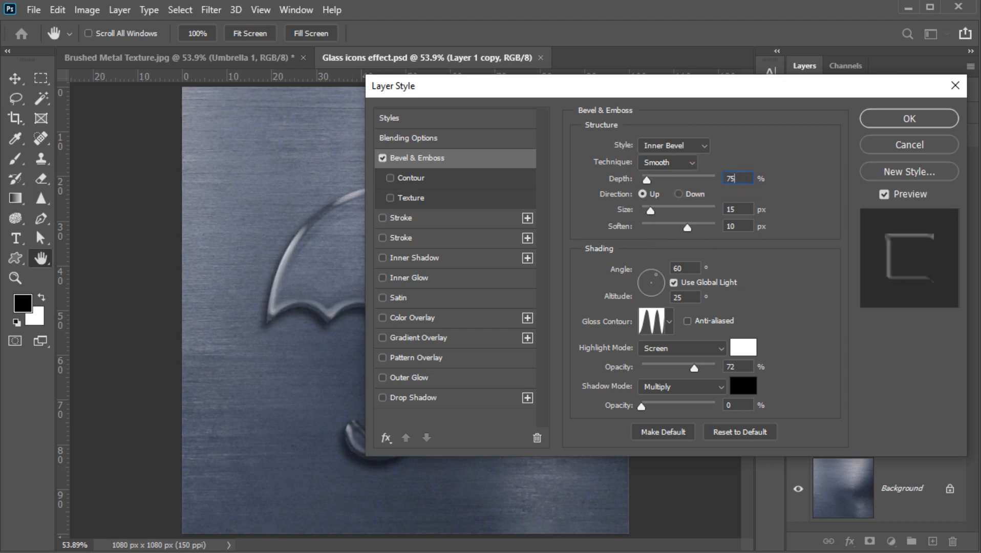
type("0")
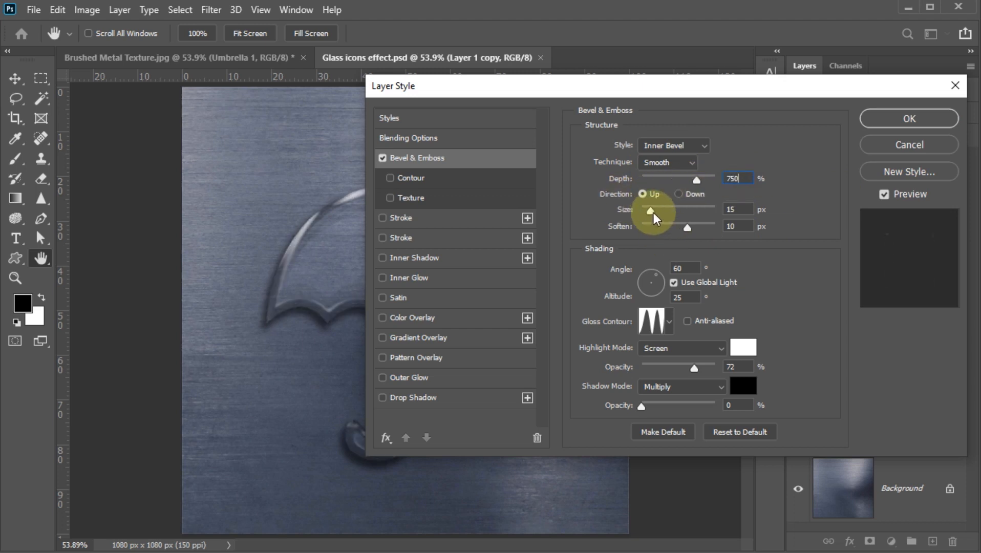
Step: Set the Bevel & Emboss size to 75 px and soften to 4 px
key("Tab")
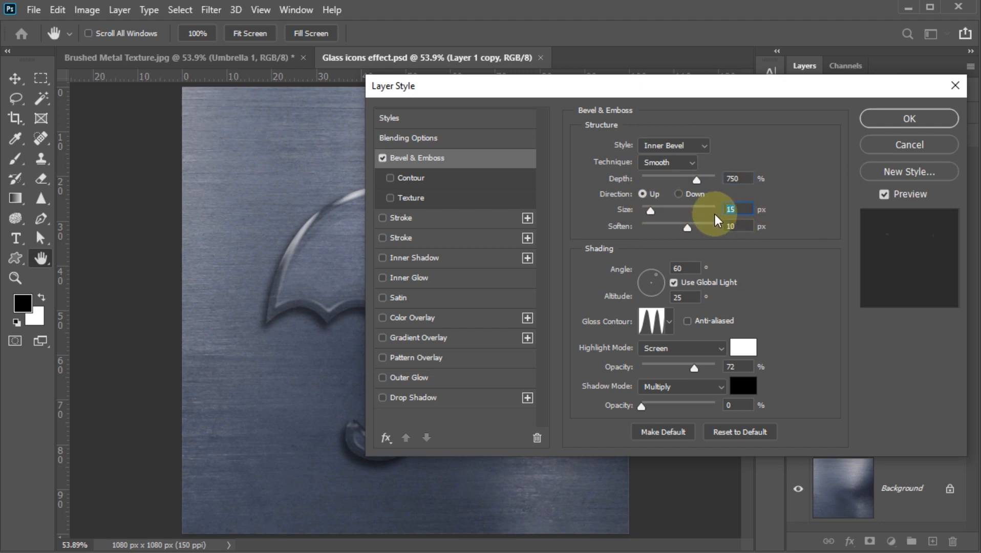
type("75")
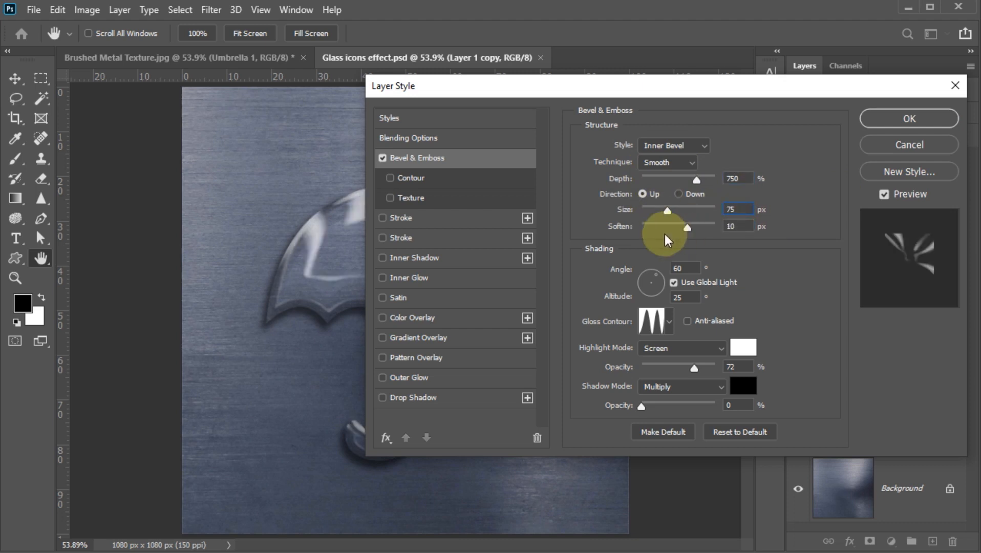
key("Tab")
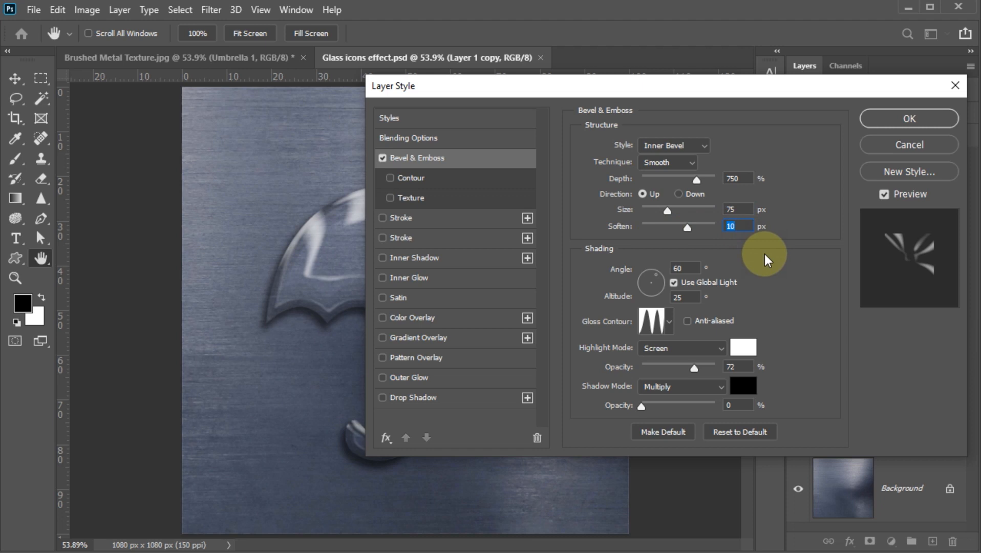
type("4")
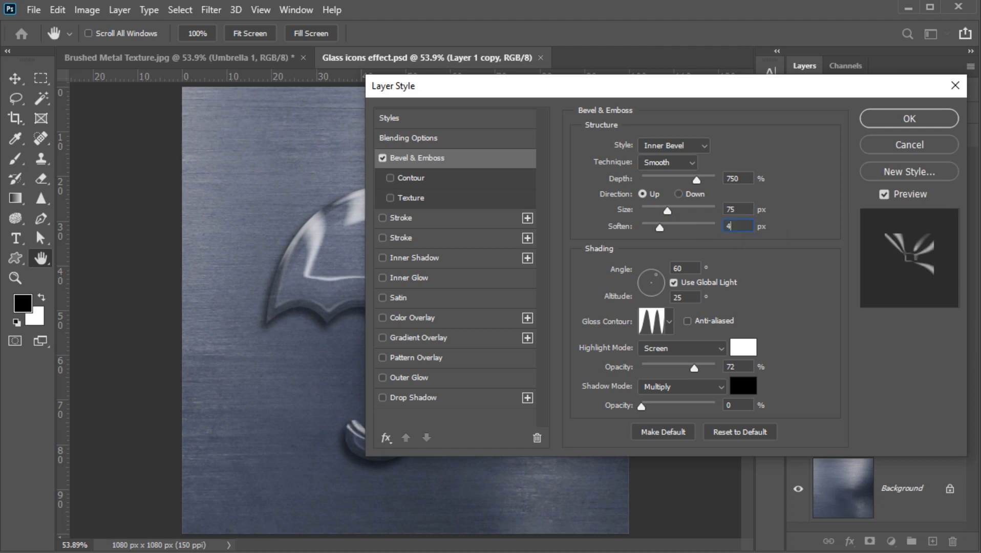
left_click(770, 256)
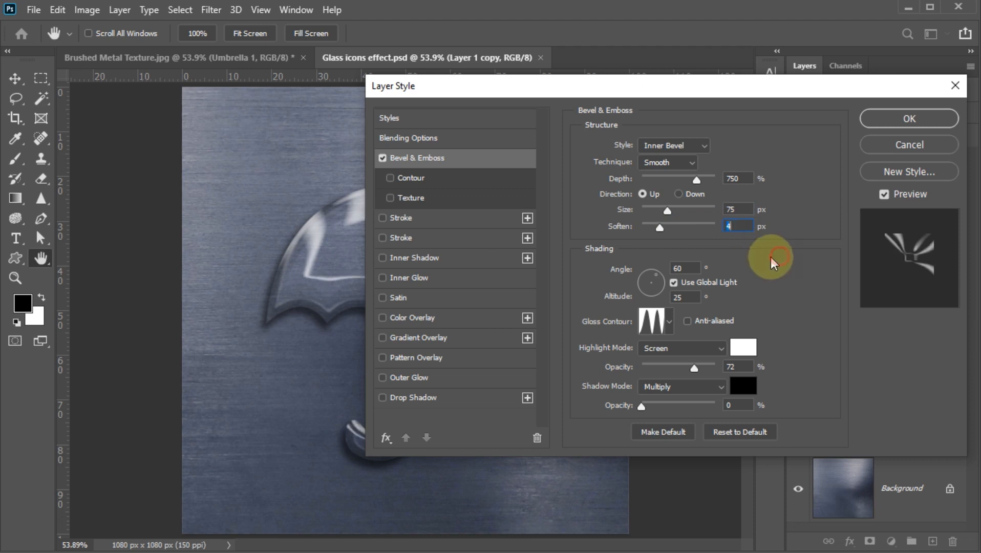
Step: Turn off Use Global Light for the bevel and set its angle to 130° and altitude to 30°
left_click(673, 282)
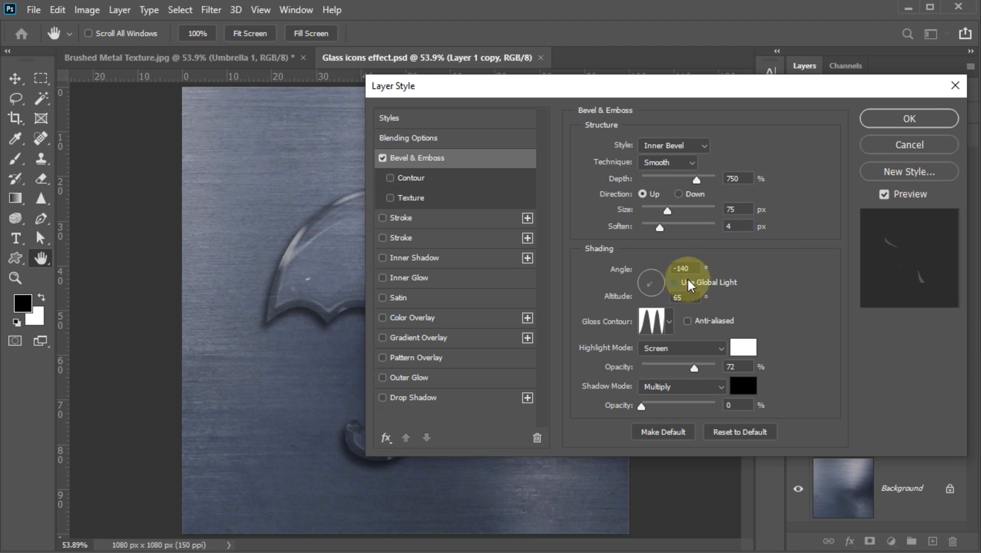
left_click(694, 269)
type("130")
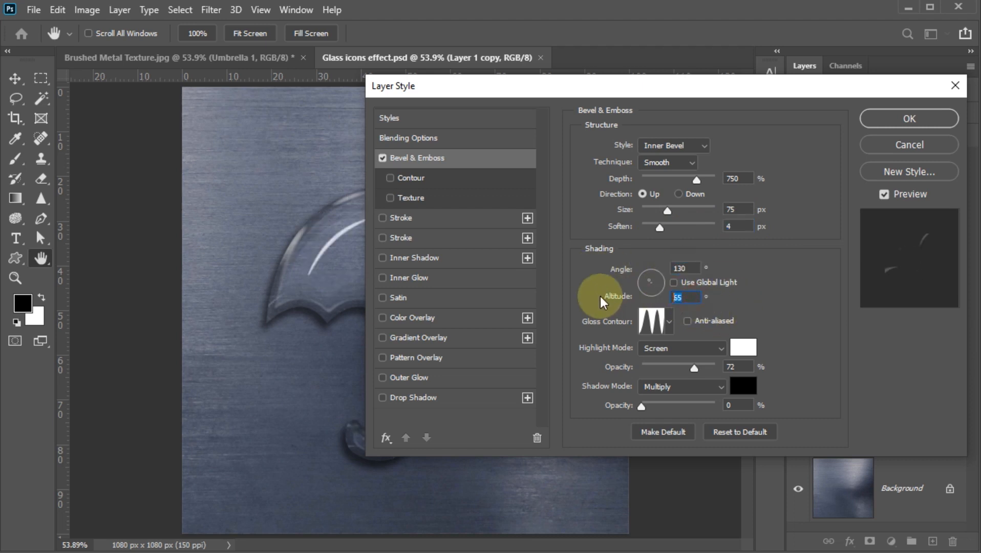
key("Tab")
type("30")
left_click(613, 299)
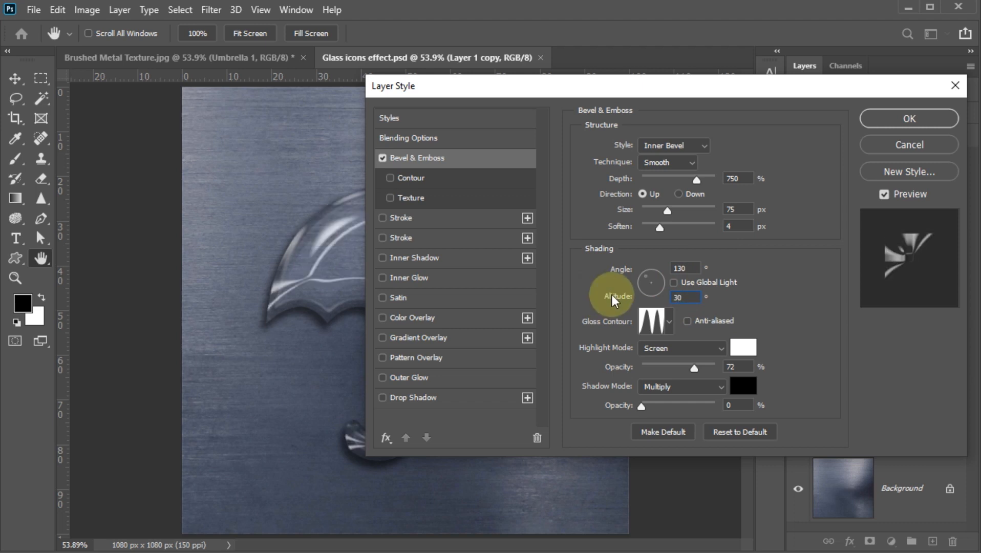
Step: Choose the Cove - Deep gloss contour for the Bevel & Emboss effect
left_click(669, 321)
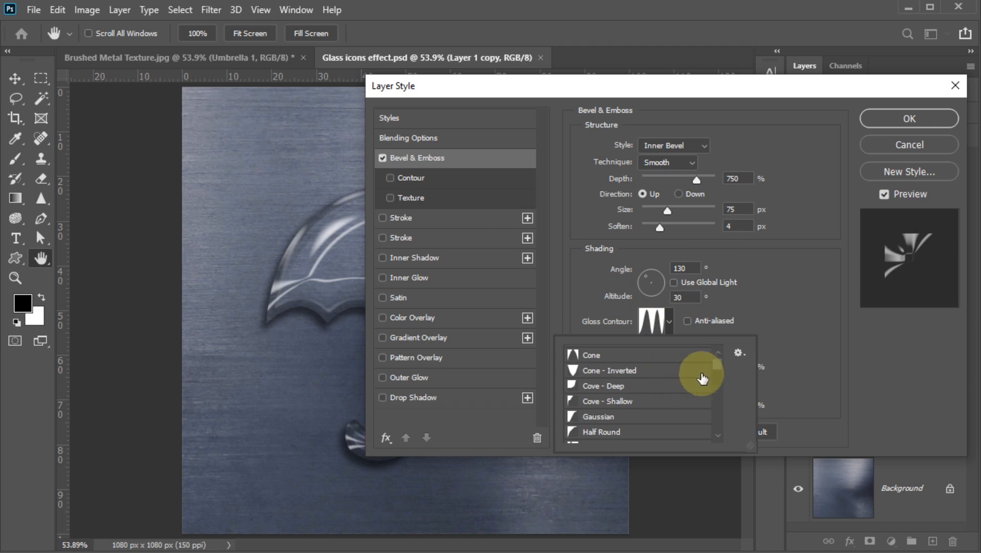
left_click(614, 388)
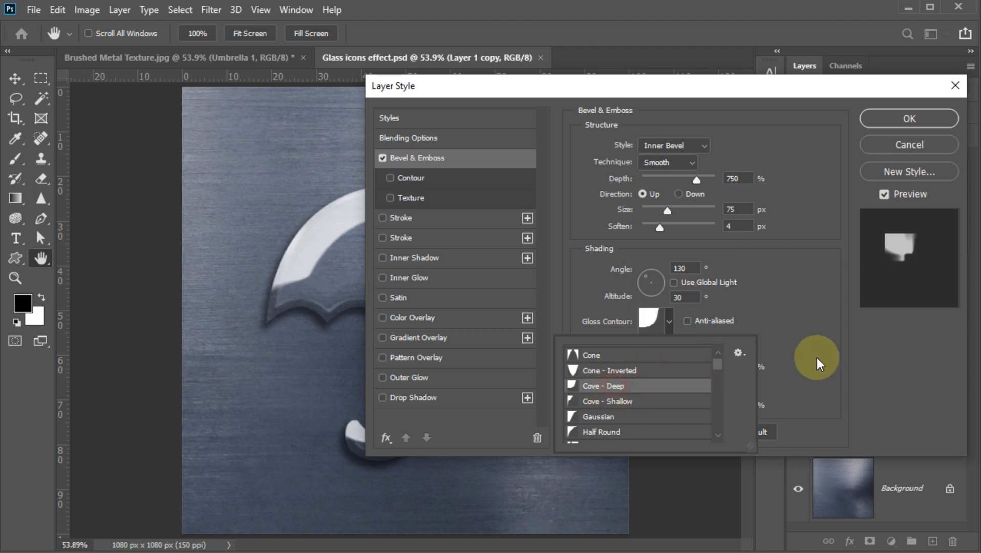
left_click(796, 344)
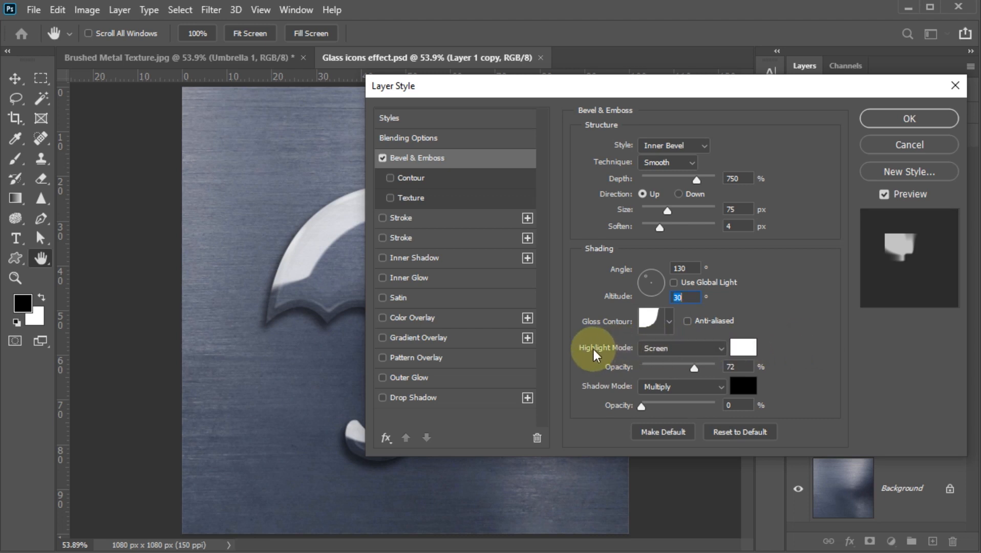
Step: Set the bevel's highlight mode to Soft Light with 60% opacity
left_click(661, 349)
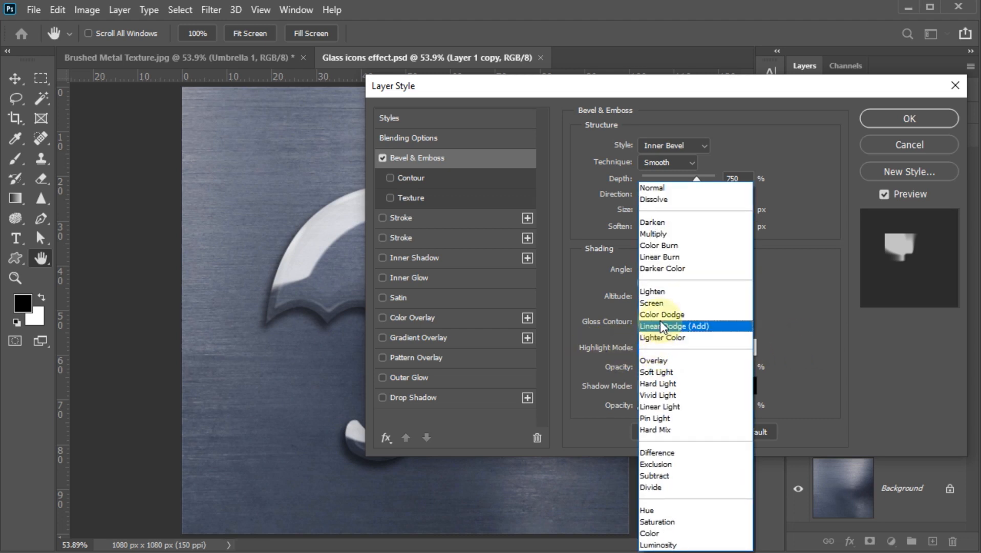
left_click(658, 372)
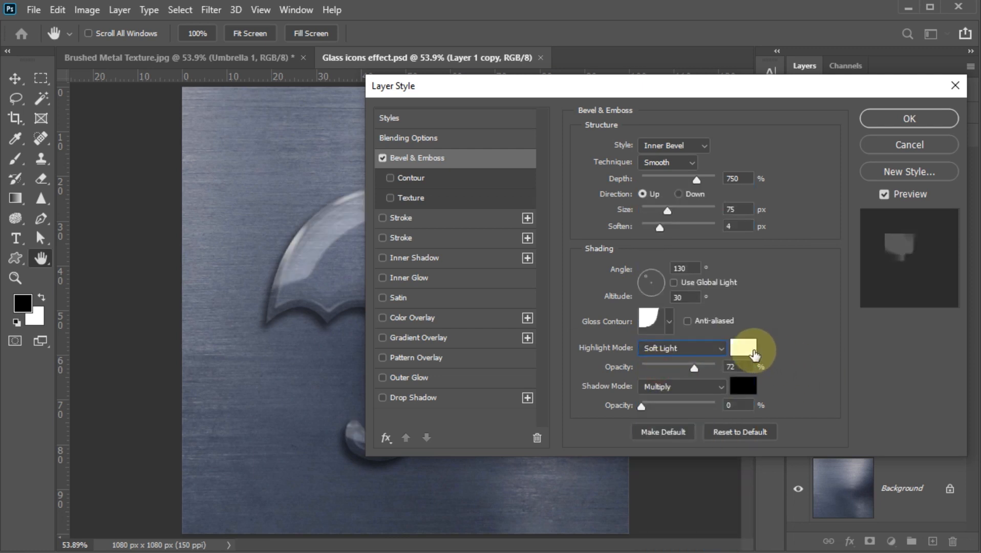
left_click(740, 368)
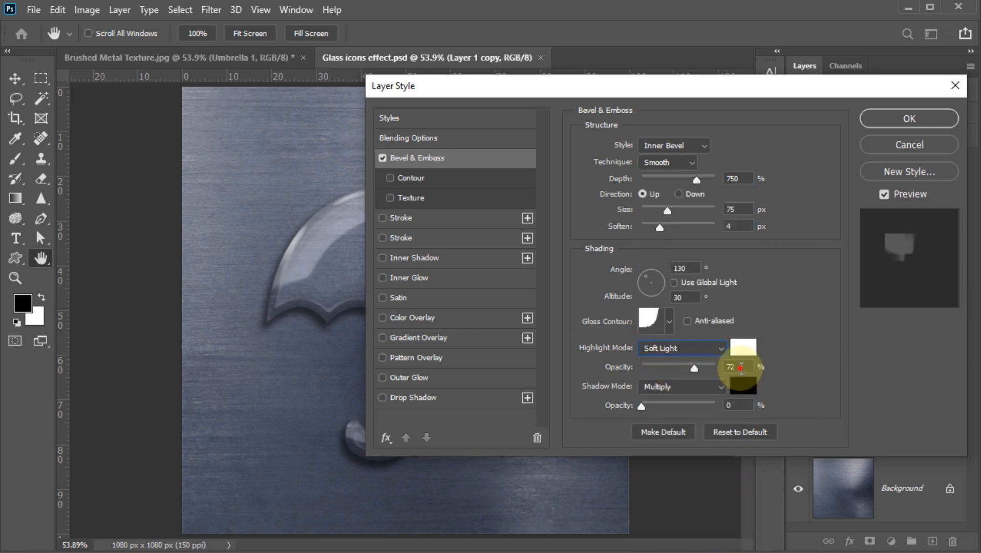
type("6")
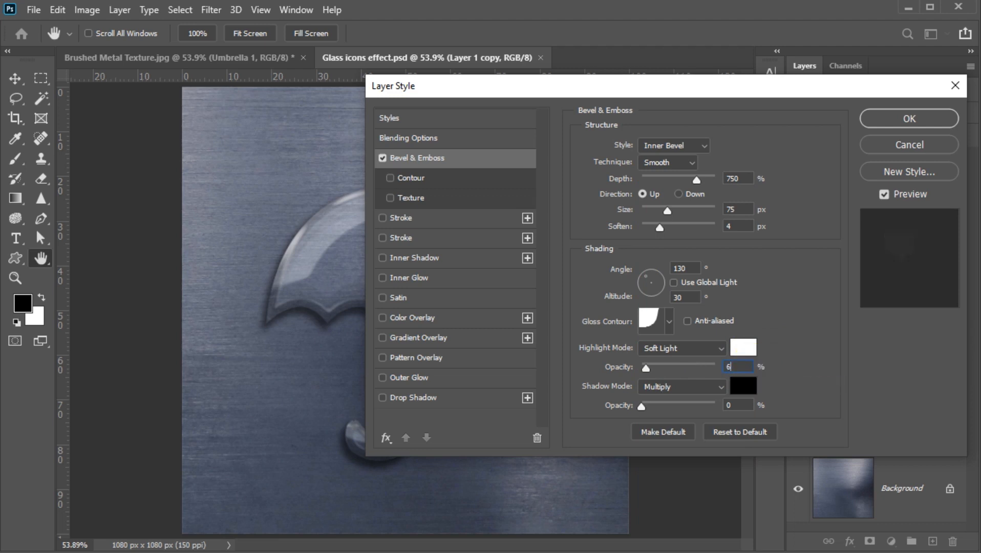
type("0")
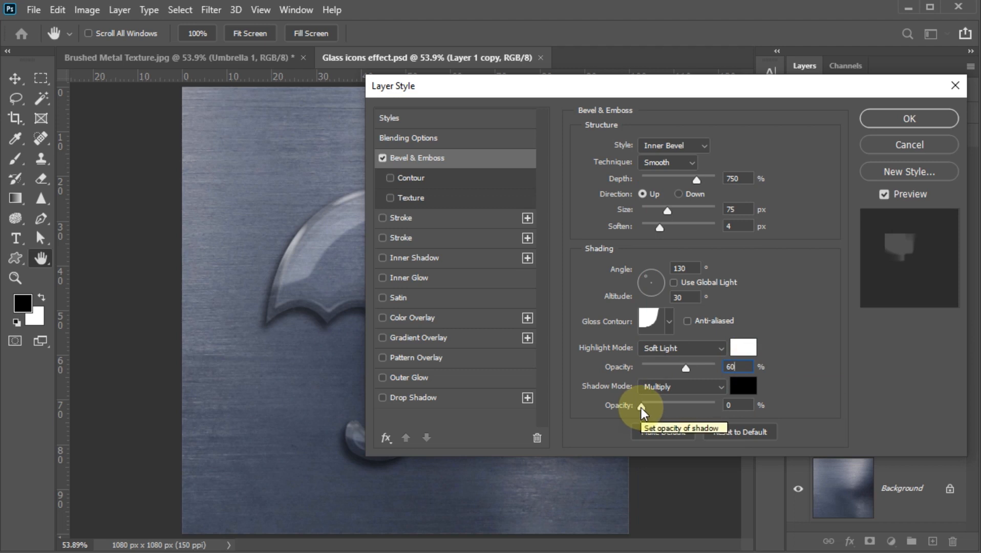
Step: Add an Inner Glow effect to Layer 1 copy with 50% opacity
left_click(382, 278)
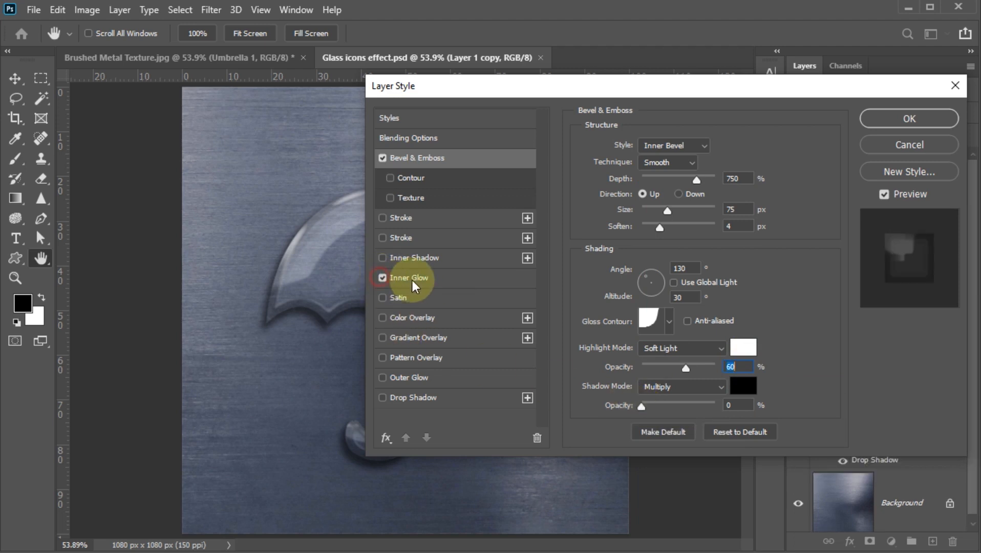
left_click(413, 280)
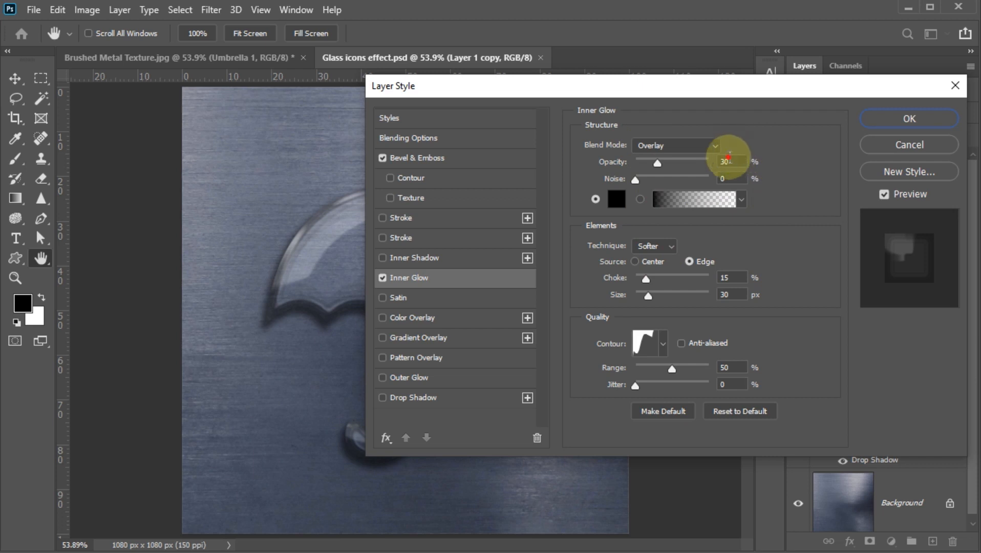
type("50")
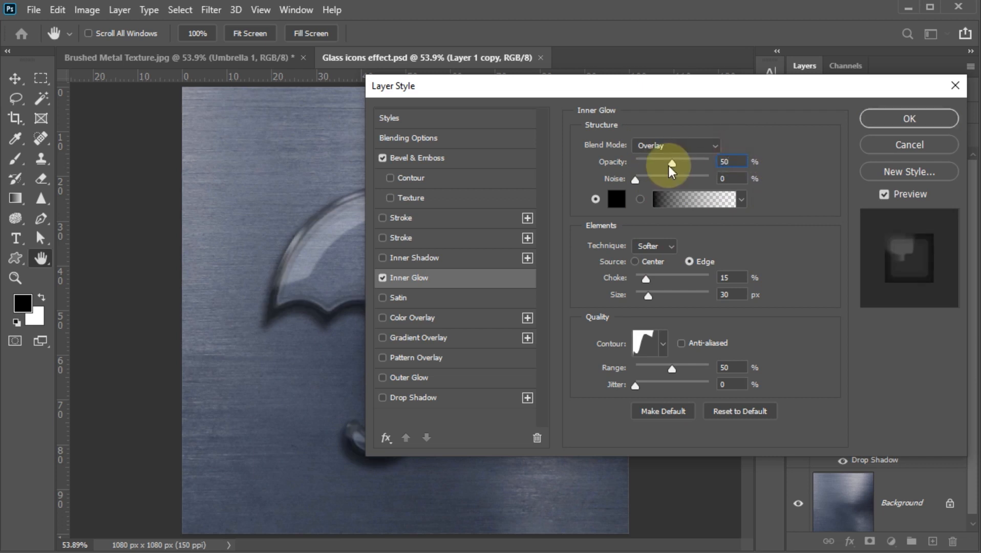
Step: Change the Inner Glow color to pure white
left_click(618, 201)
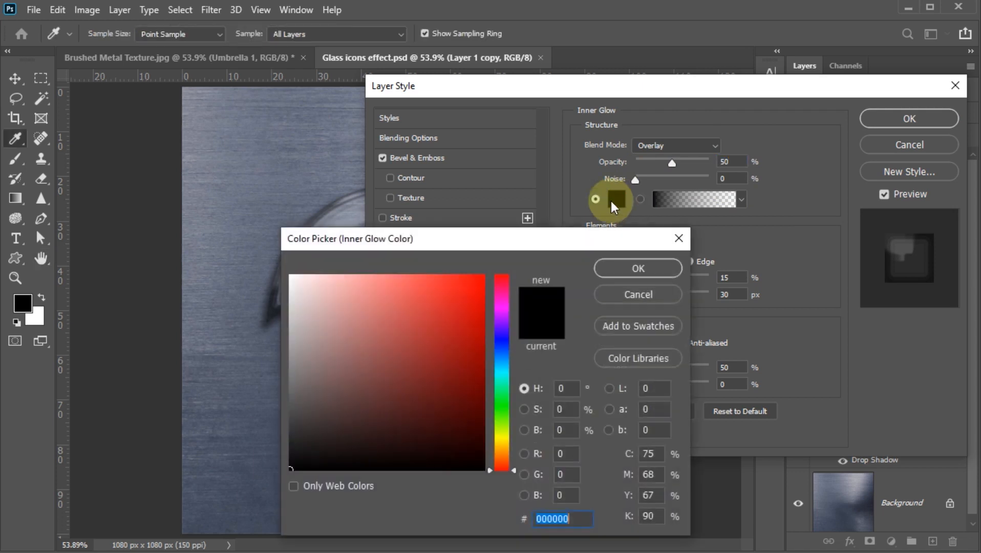
left_click_drag(335, 321, 245, 231)
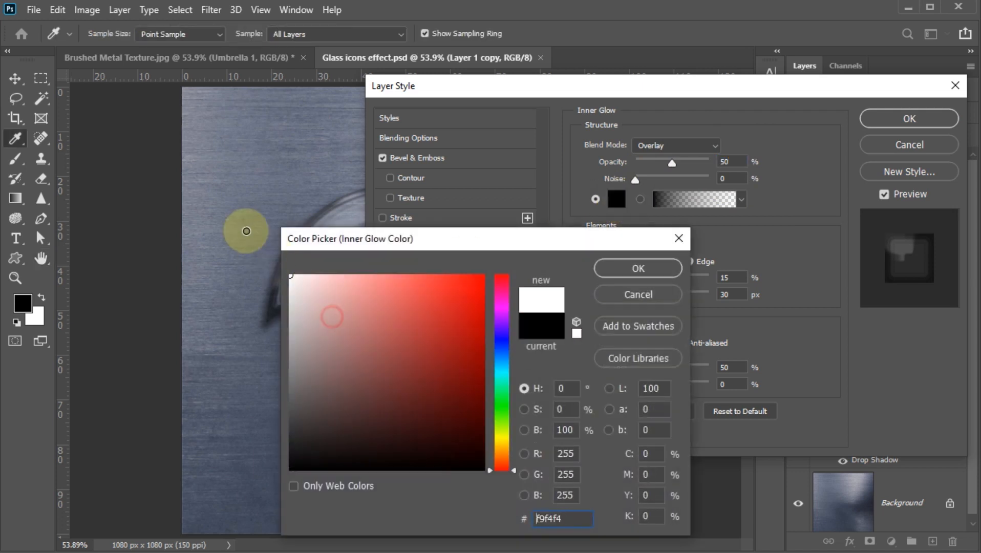
left_click(624, 271)
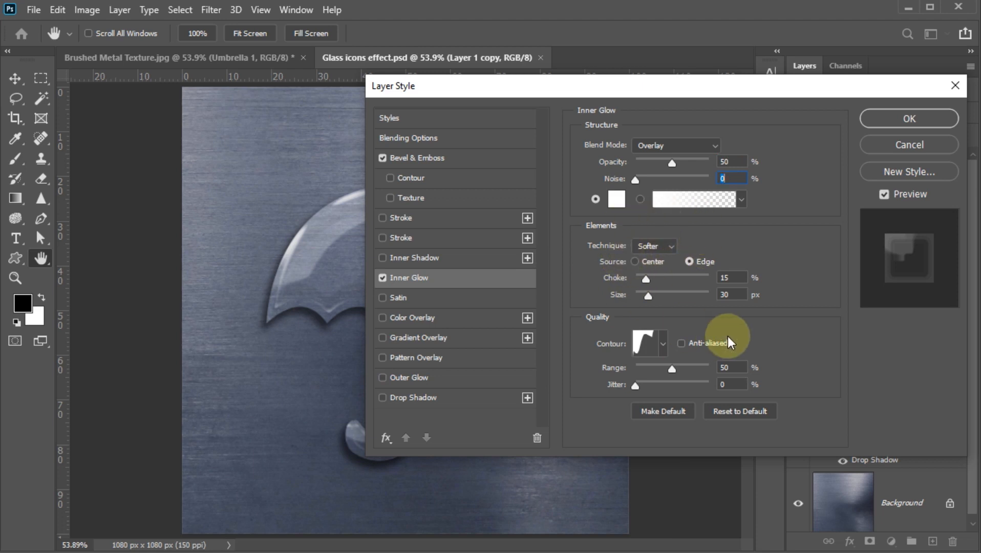
Step: Set the Inner Glow's choke to 0% and size to 12 px
left_click(727, 277)
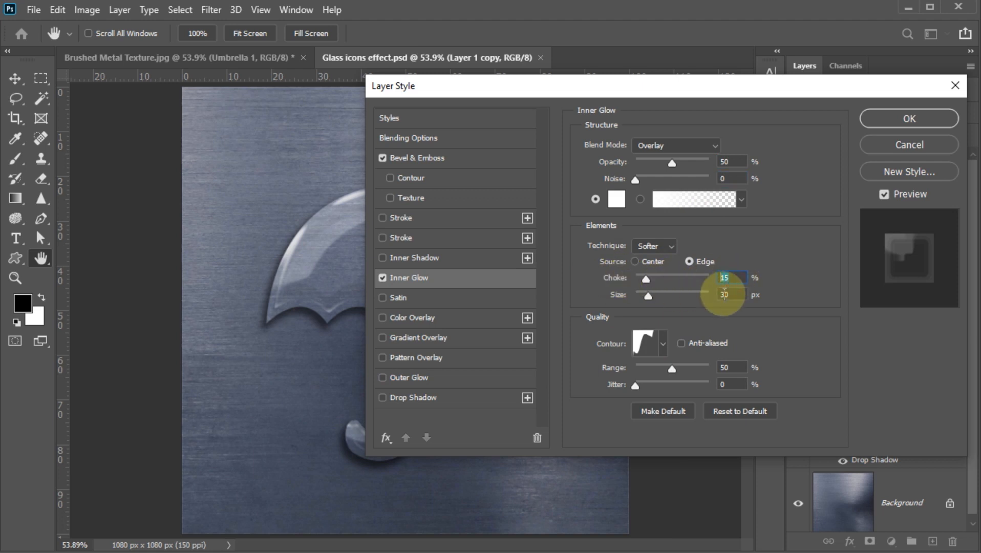
type("0")
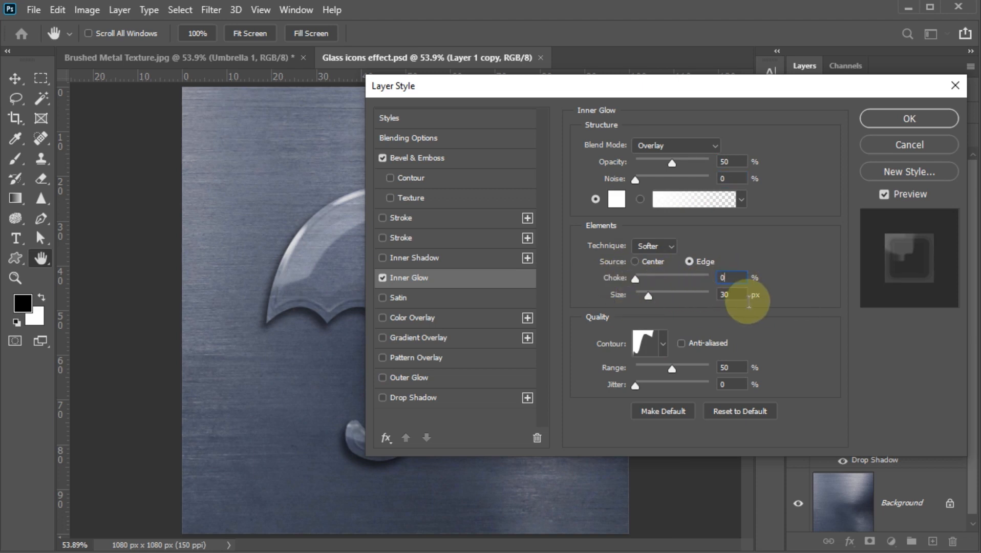
key("Tab")
type("1")
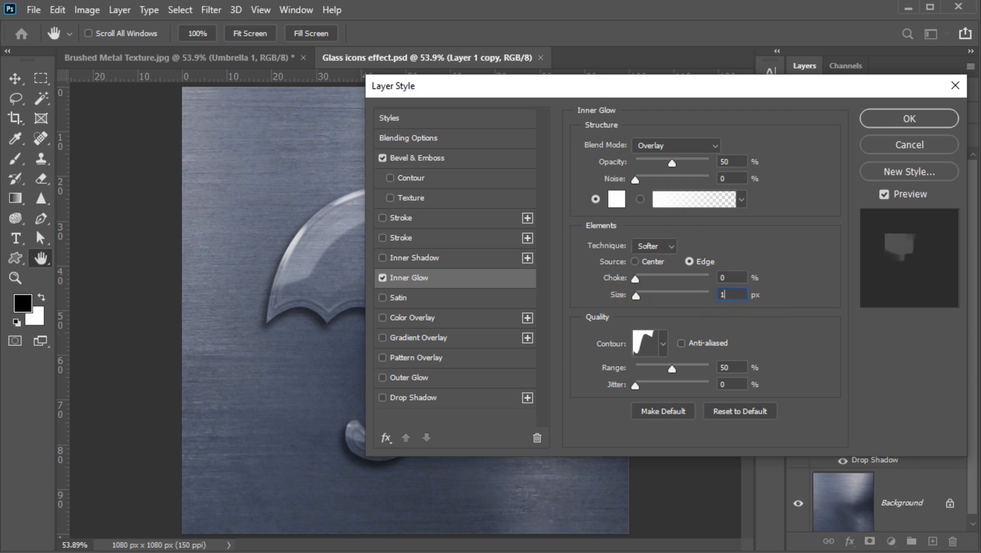
type("2")
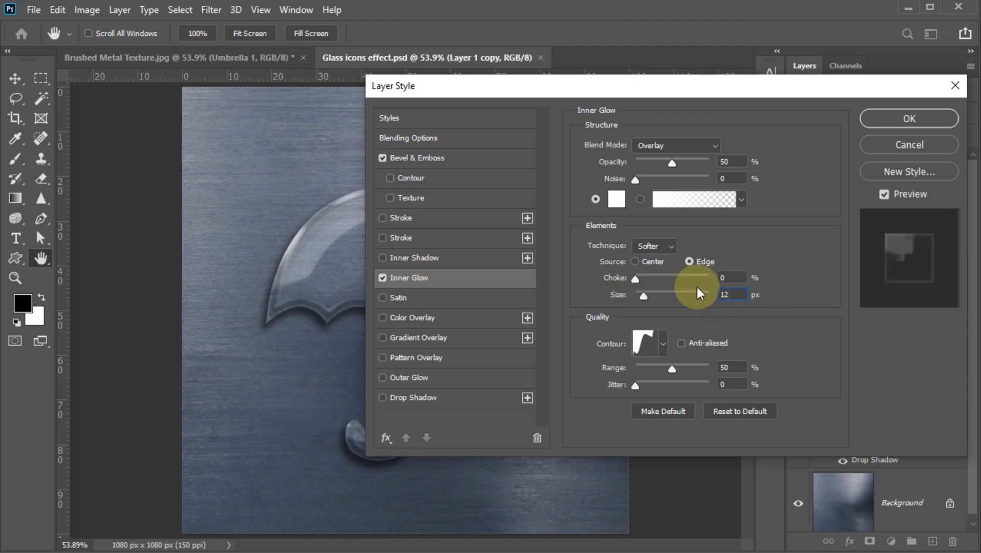
Step: Set the Inner Glow's contour to Notched Slope and apply the layer style to Layer 1 copy
left_click(663, 342)
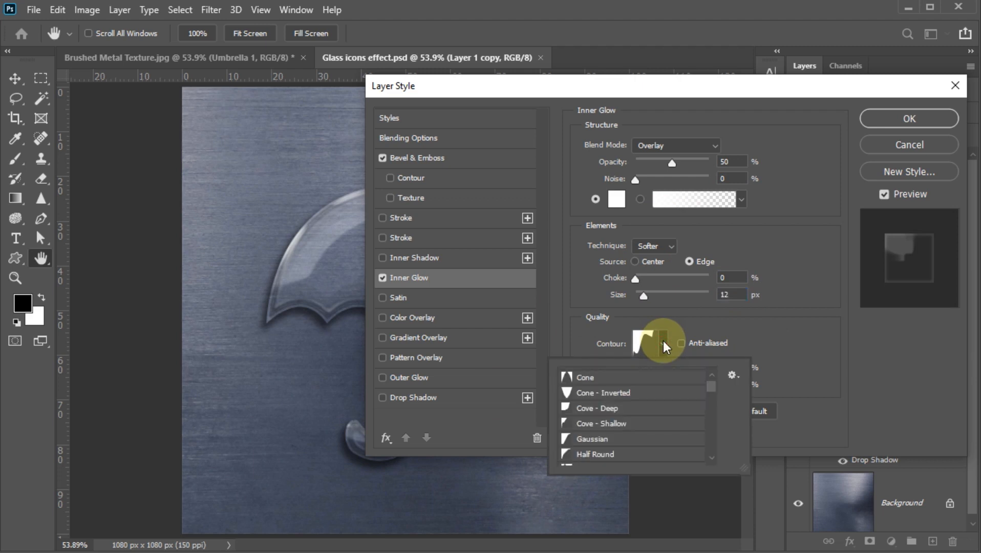
scroll(699, 409, "down", 6)
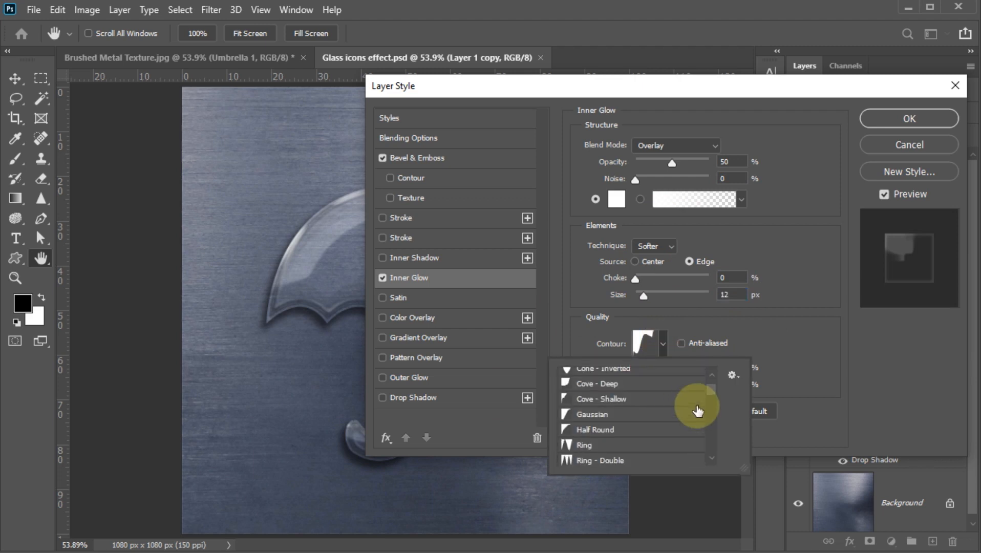
scroll(696, 410, "down", 8)
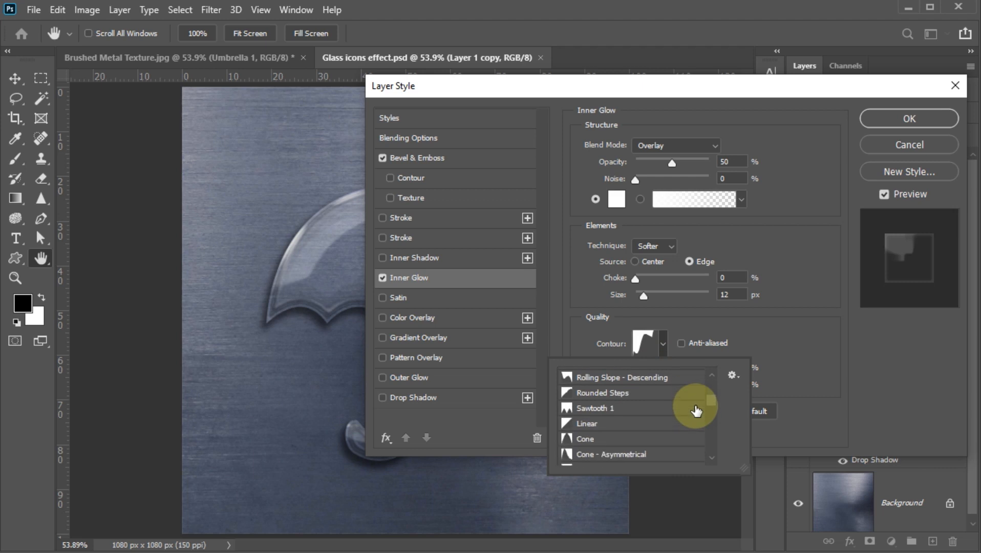
scroll(696, 409, "down", 1)
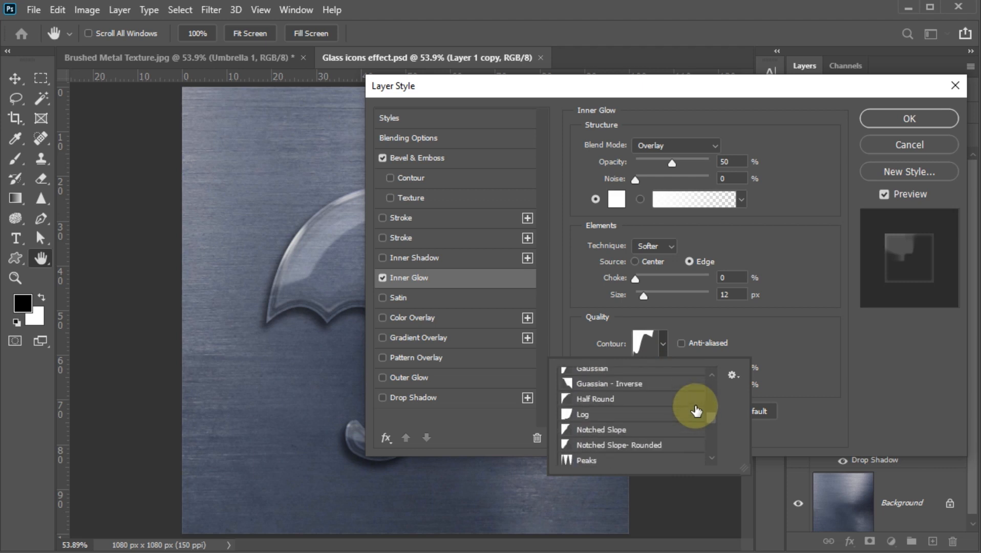
left_click(611, 431)
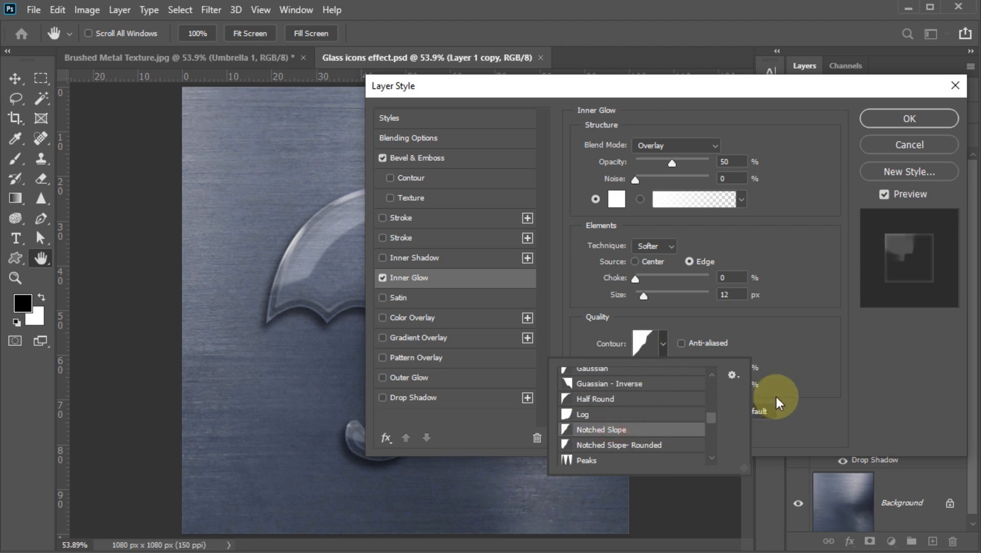
left_click(789, 336)
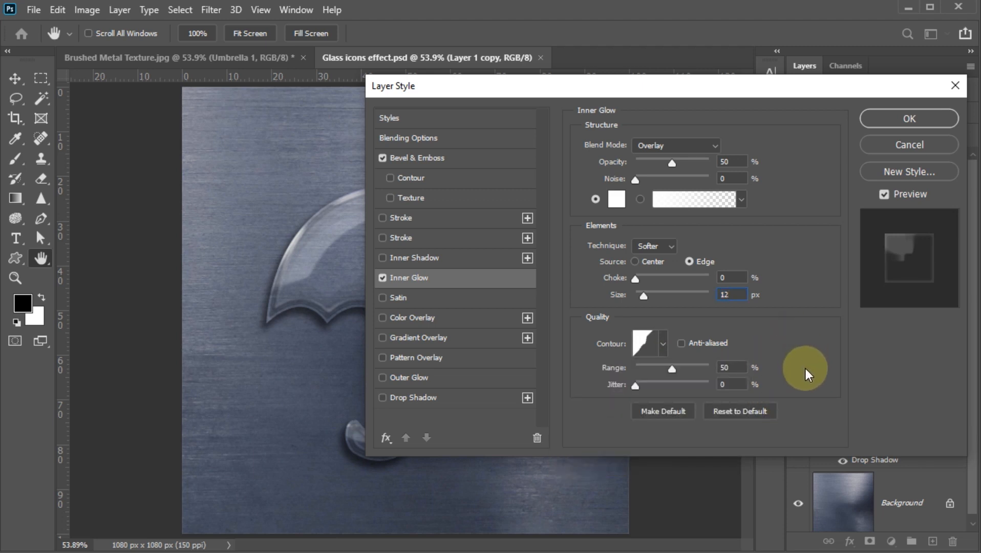
left_click(876, 117)
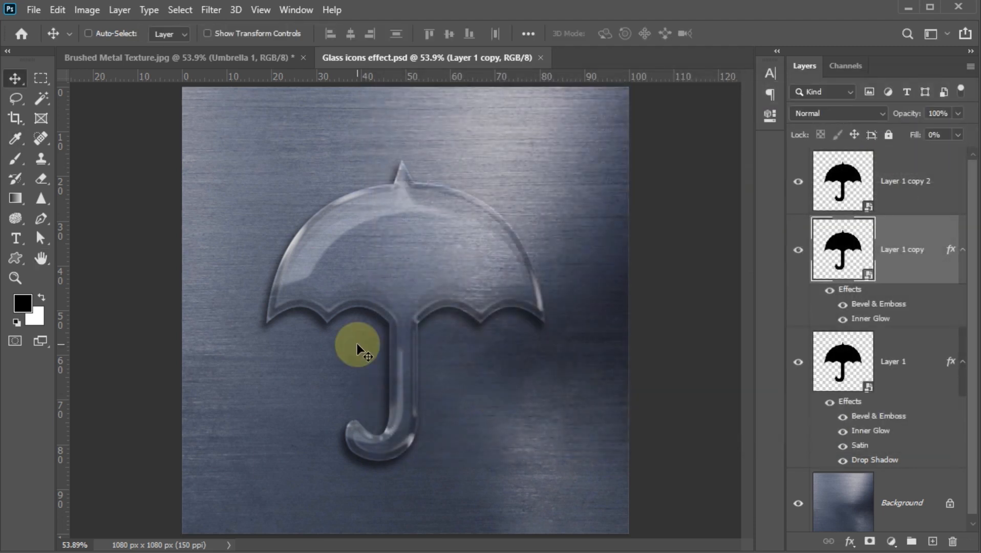
Step: Add a Bevel & Emboss effect to Layer 1 copy 2 with a depth of 250%
left_click(846, 192)
double_click(947, 192)
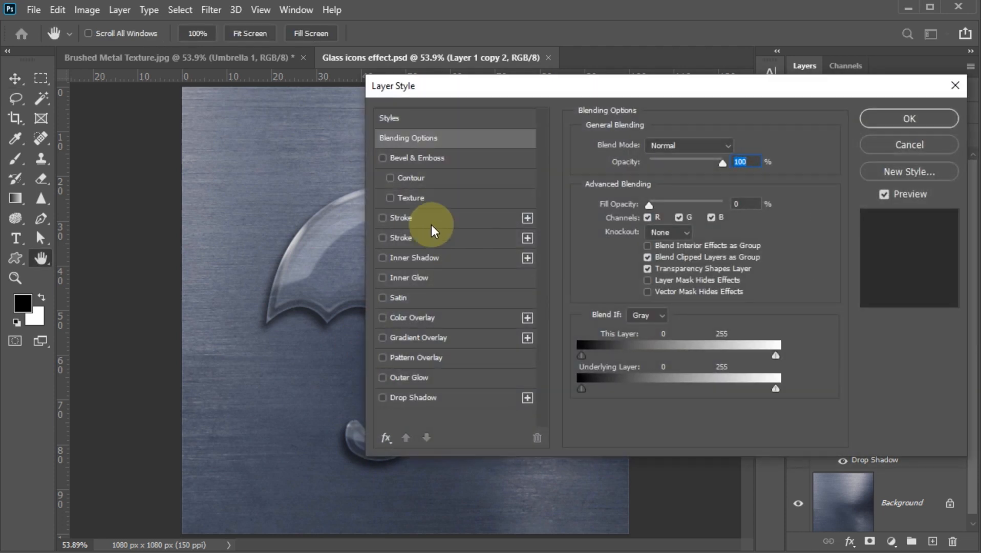
left_click(384, 160)
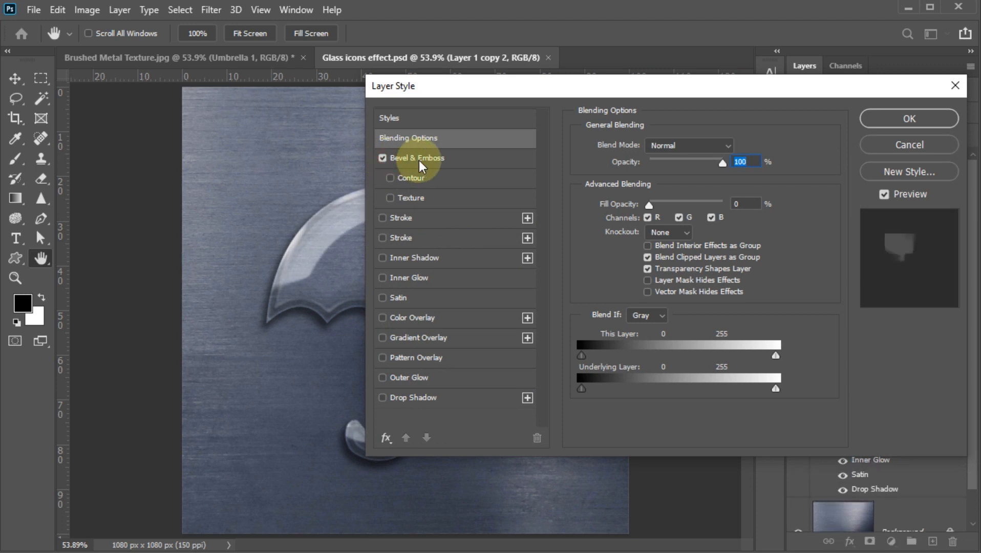
left_click(418, 160)
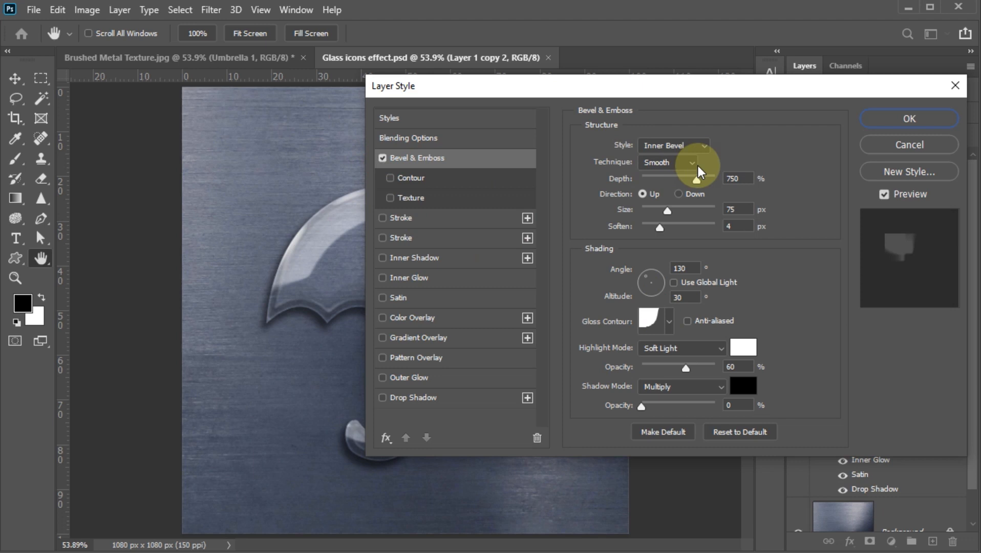
double_click(737, 178)
type("250")
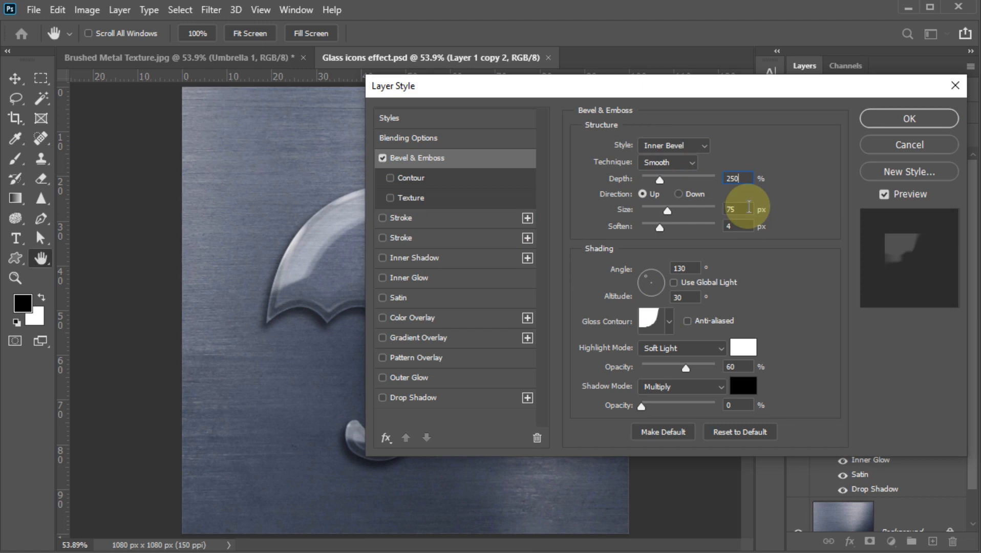
key("Tab")
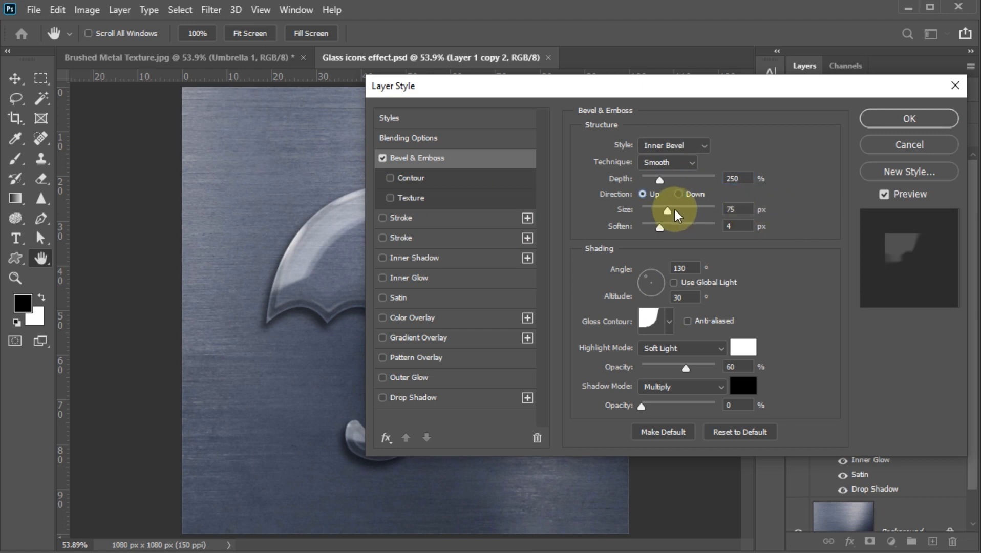
Step: Set the bevel's direction to Down and its size to 30 px
left_click(685, 194)
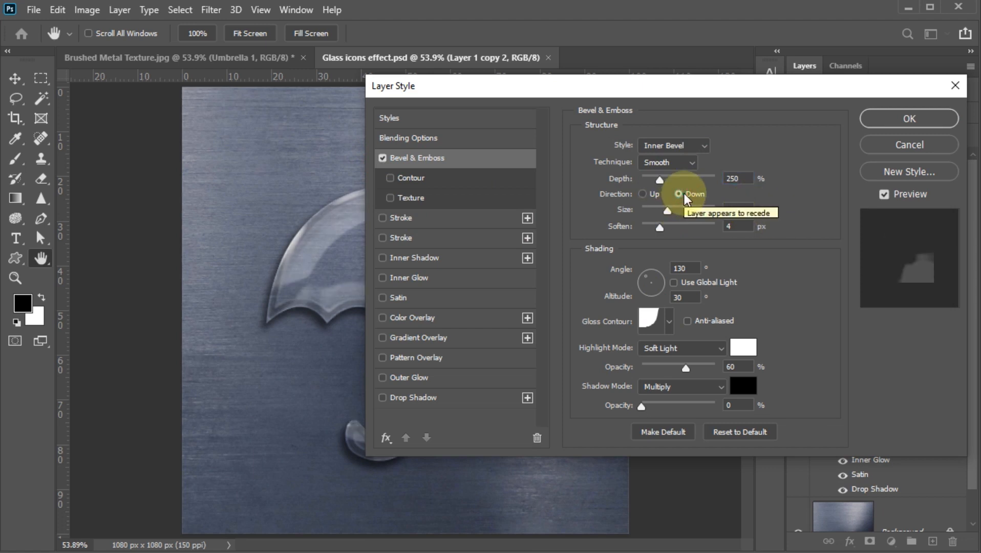
double_click(739, 208)
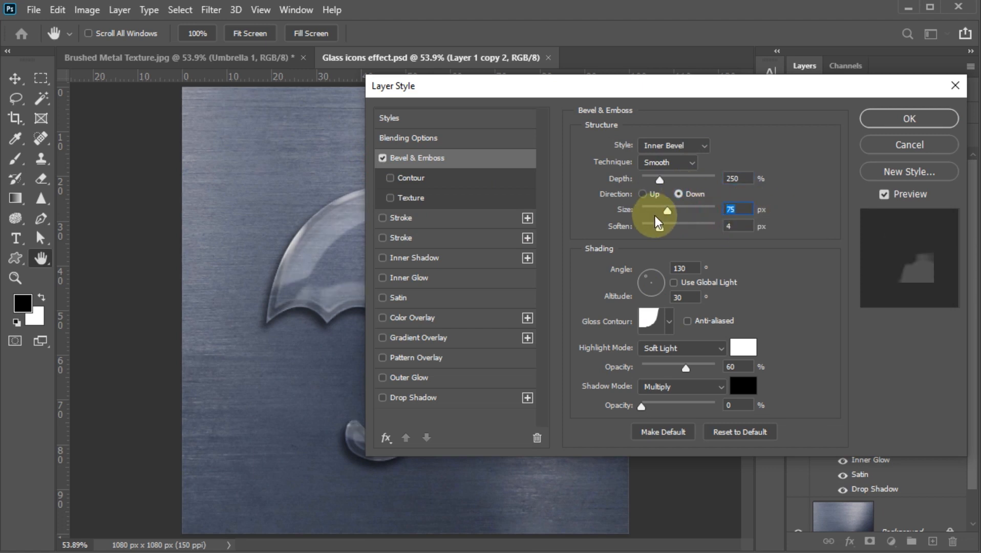
type("30")
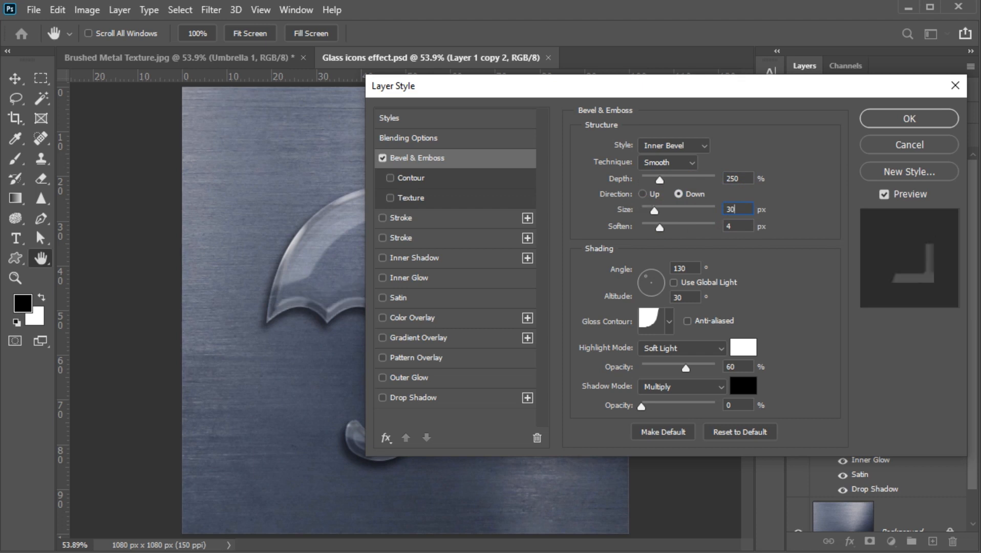
double_click(735, 226)
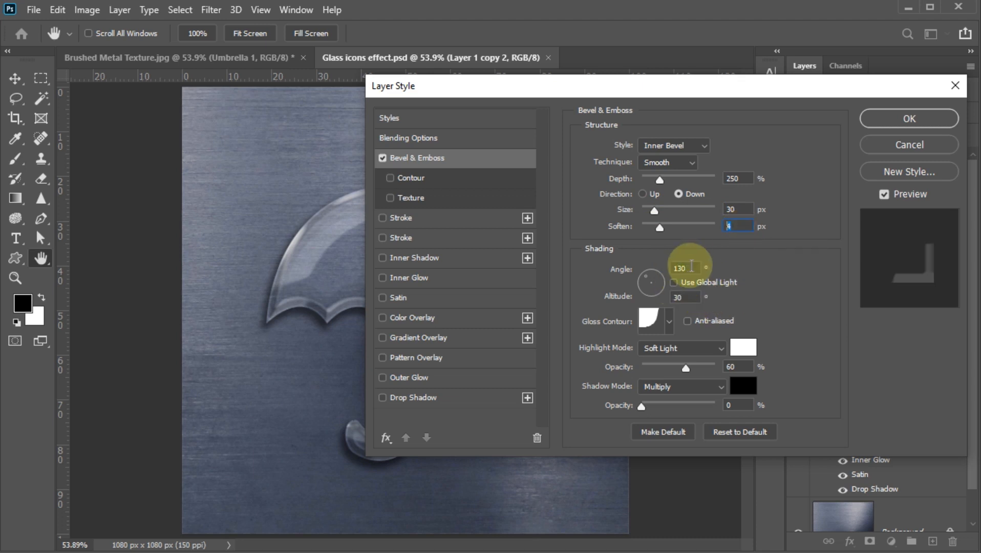
Step: Set the bevel's shading angle to -140° and altitude to 65°
key("Tab")
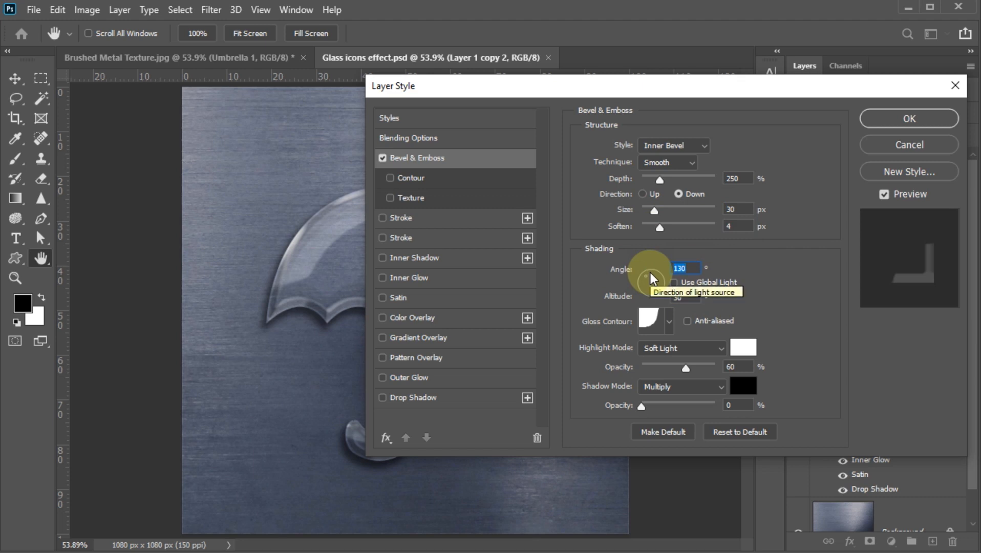
type("-")
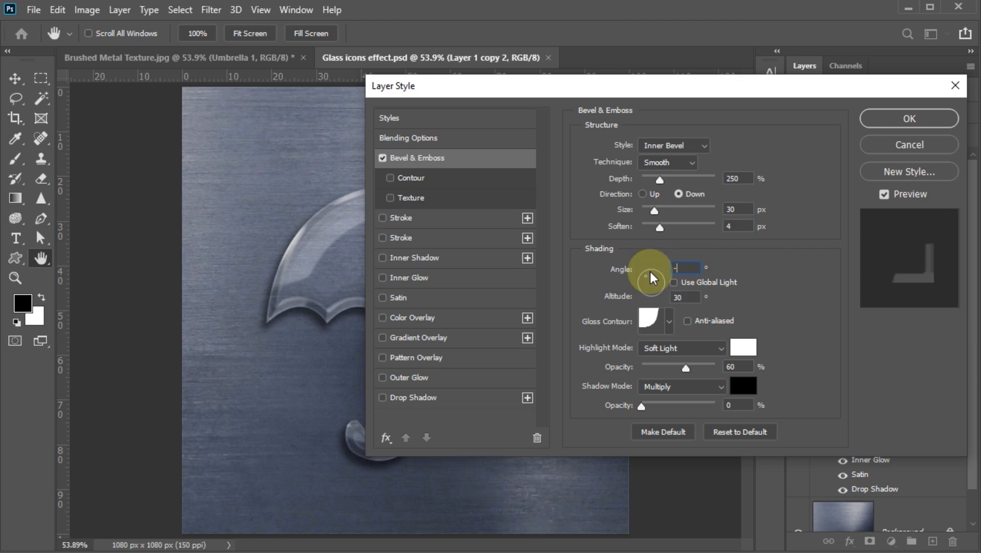
type("140")
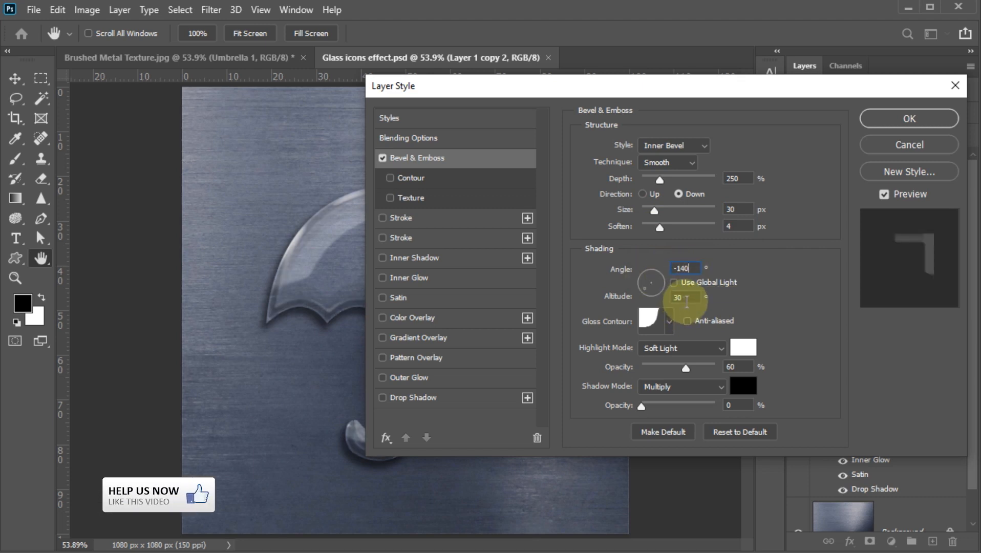
key("Tab")
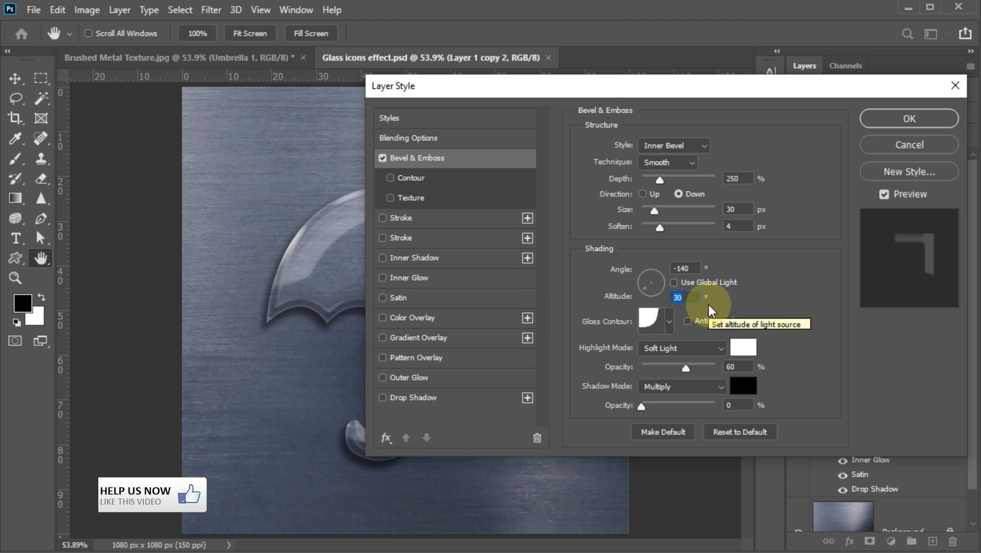
type("65")
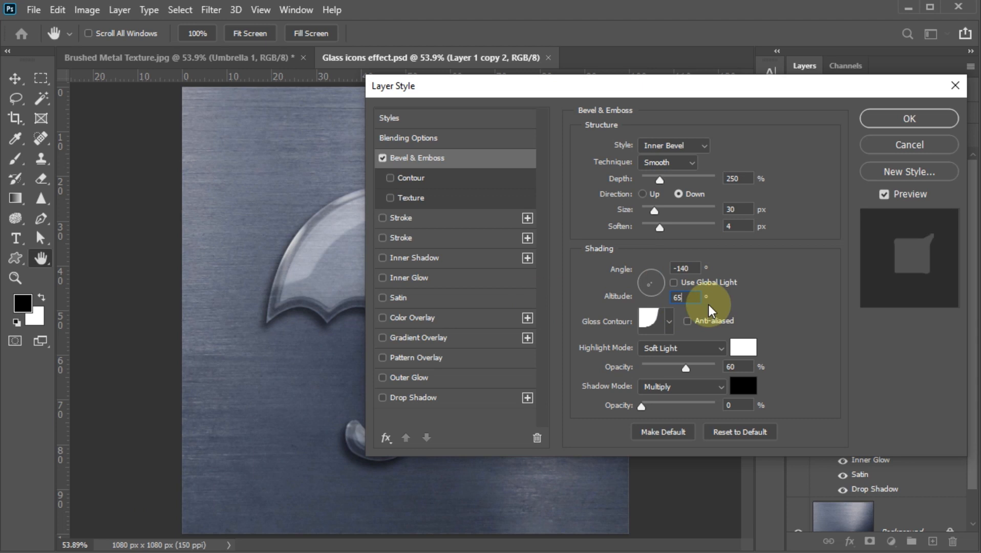
Step: Change the bevel's gloss contour to the Ring preset
left_click(668, 321)
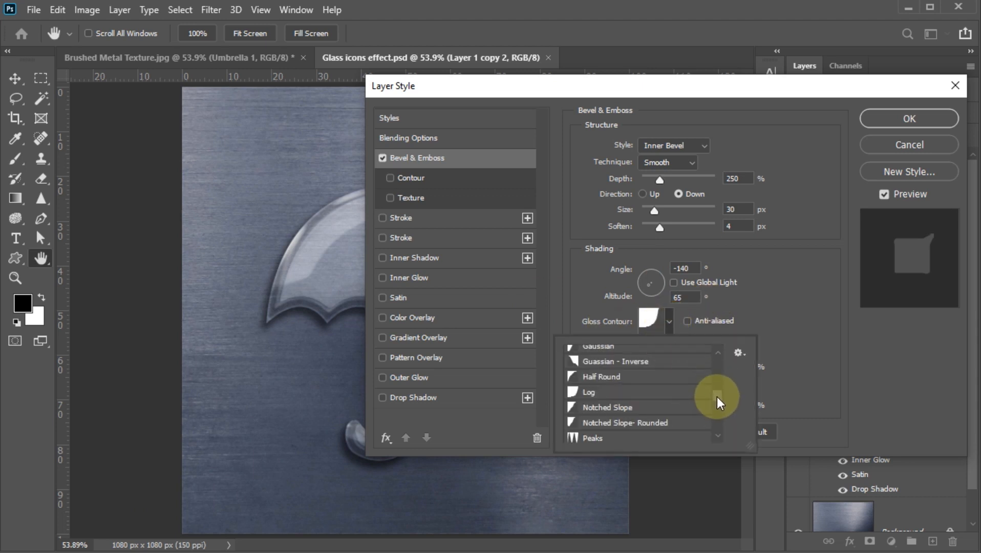
scroll(717, 399, "down", 2)
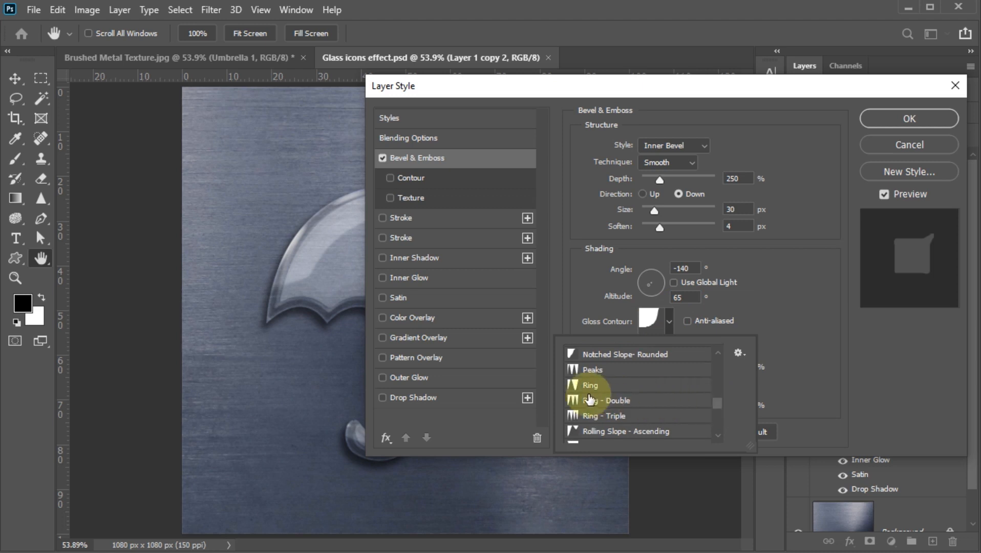
left_click(592, 391)
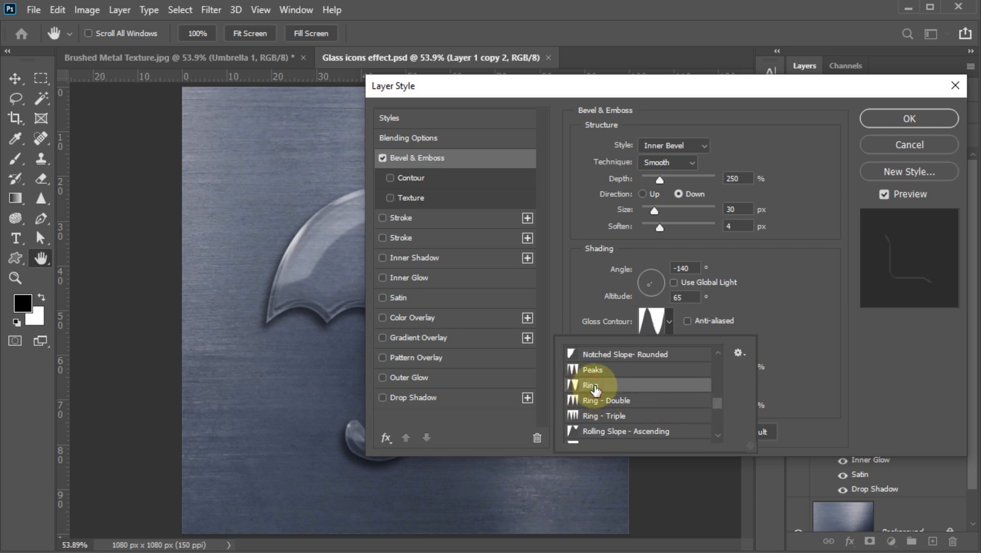
left_click(822, 351)
left_click(775, 299)
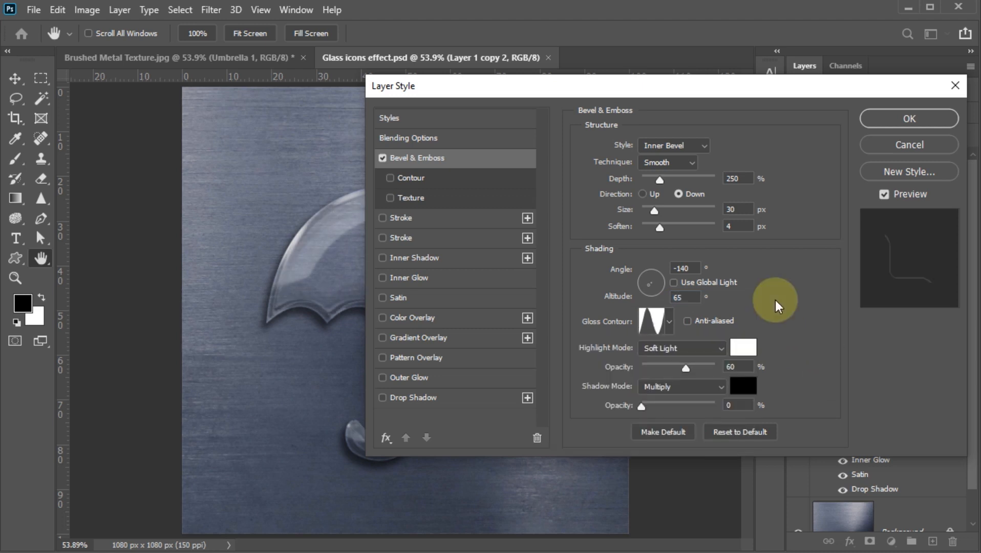
Step: Set the bevel's highlight mode to Overlay with 95% opacity
left_click(682, 348)
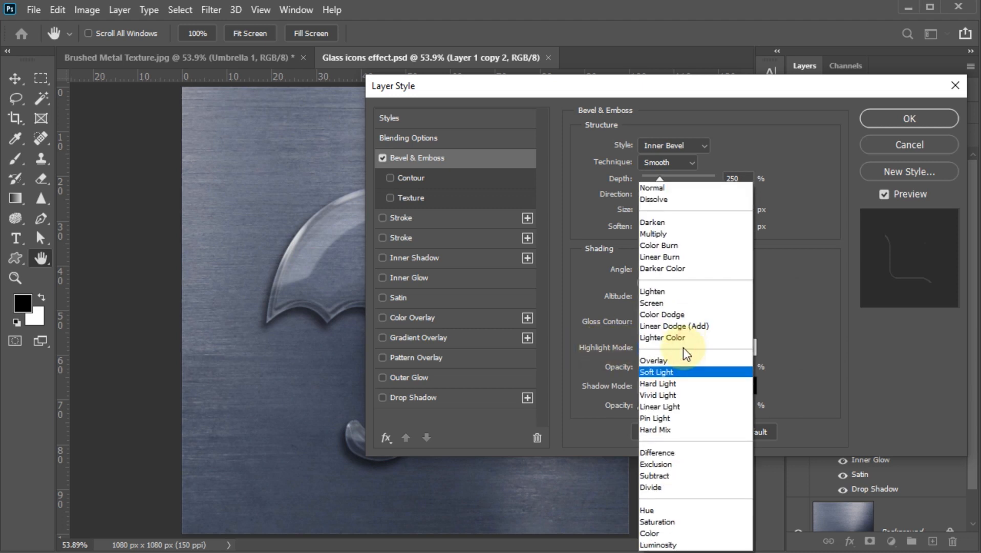
left_click(660, 360)
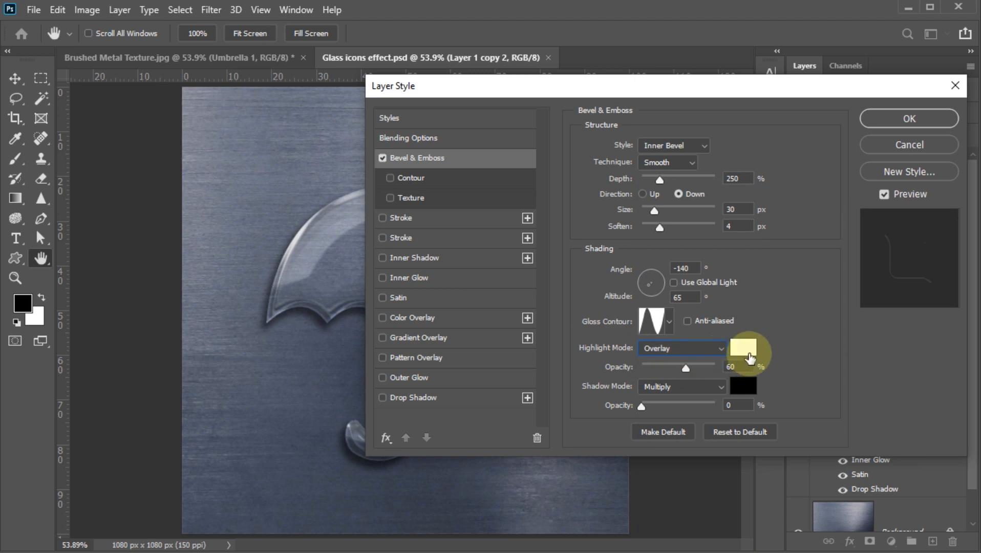
left_click(746, 367)
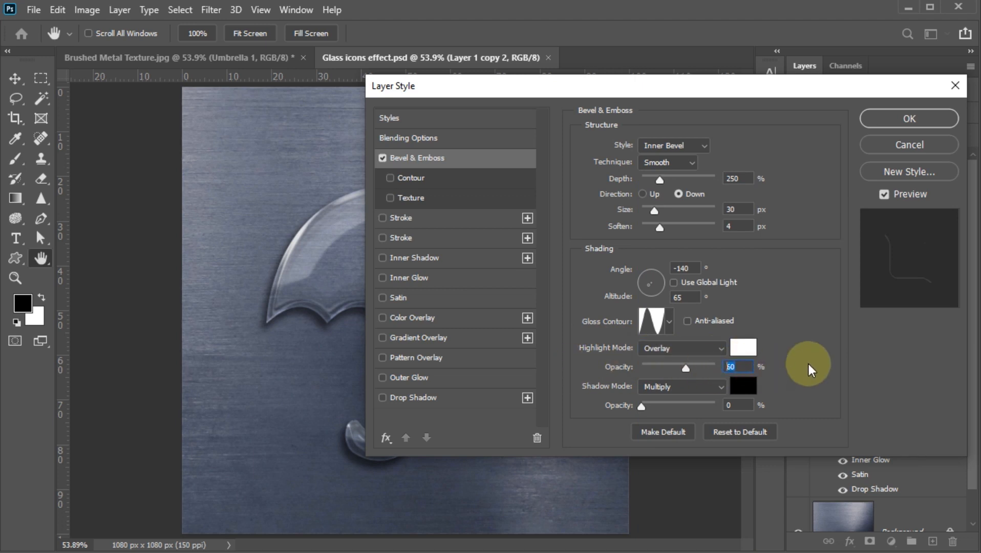
type("95")
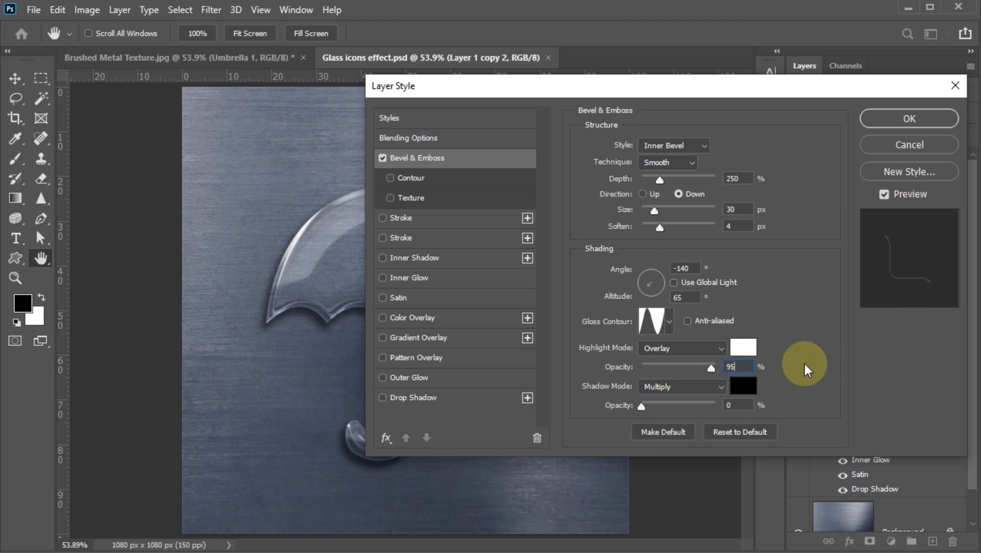
Step: Enable the bevel's Contour option with the Peaks preset and apply the layer style to Layer 1 copy 2
left_click(389, 178)
left_click(405, 179)
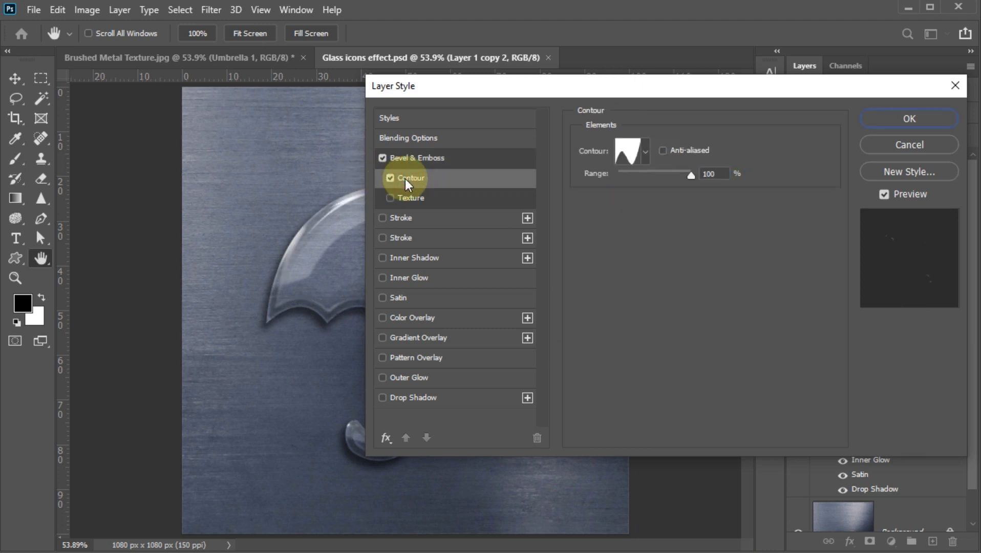
left_click(647, 150)
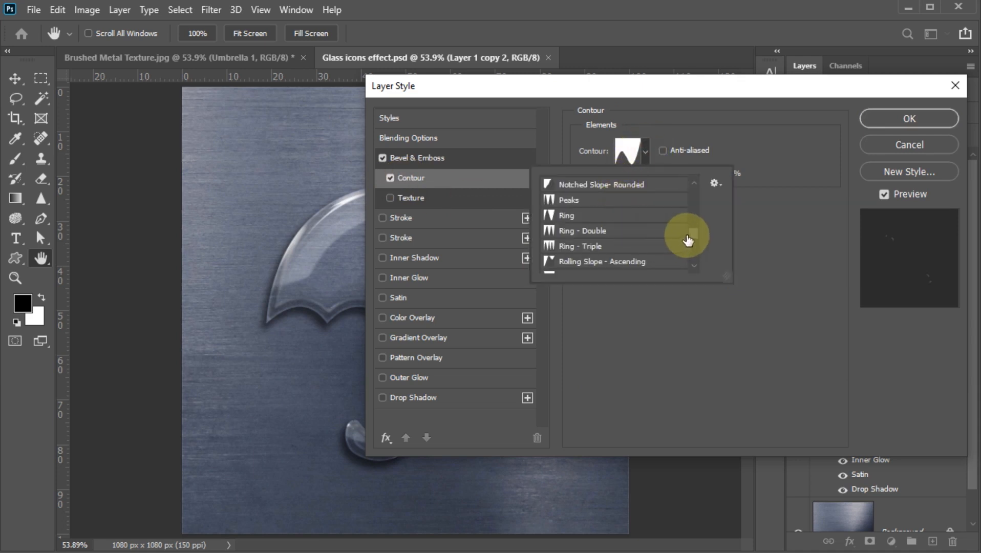
left_click_drag(694, 235, 695, 231)
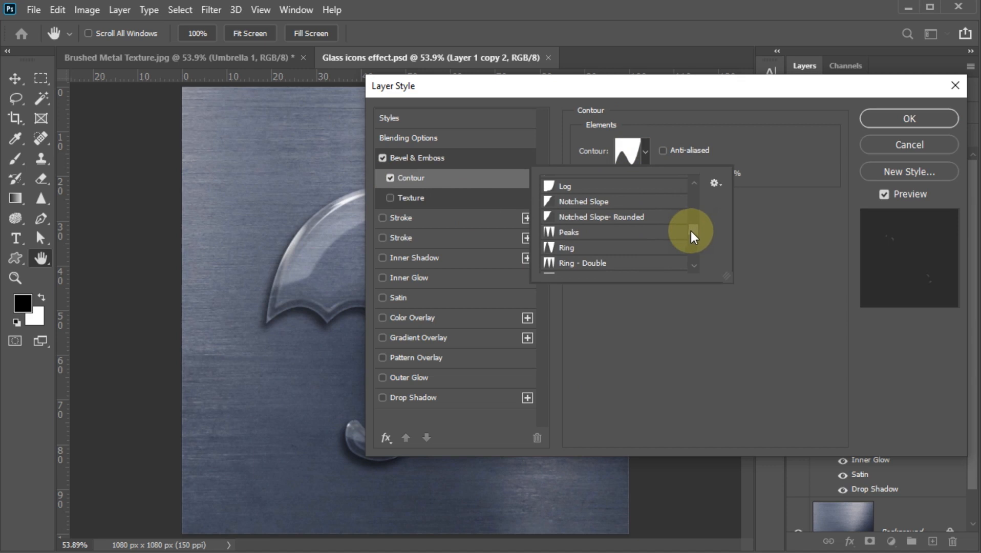
left_click(570, 238)
left_click(708, 375)
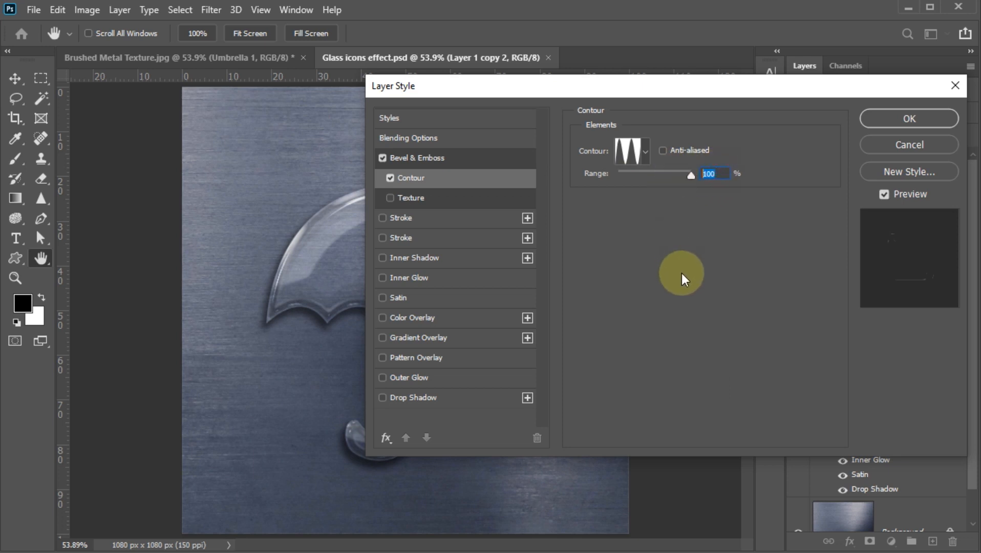
left_click(900, 115)
Step: Save the document and select the Background layer
key("ctrl+s")
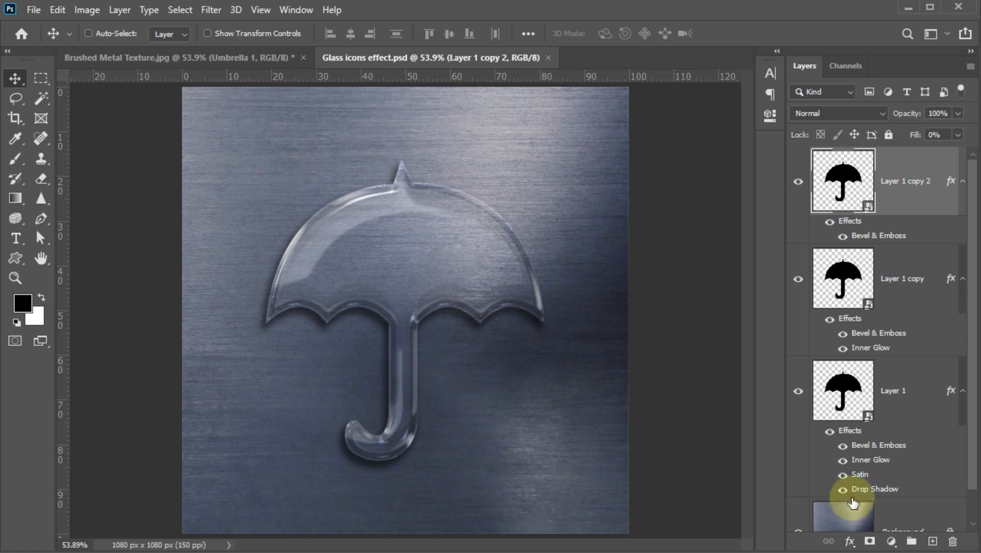
left_click(851, 516)
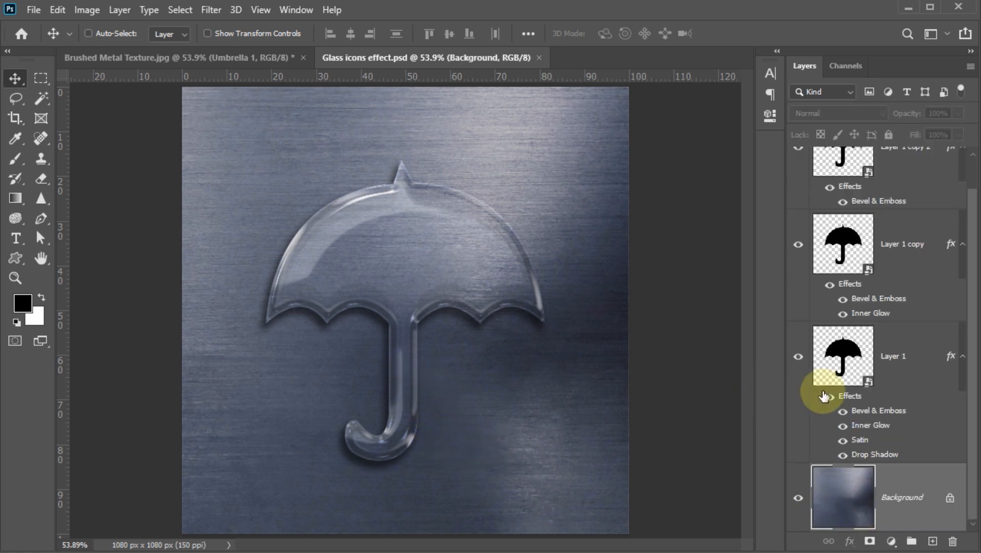
Step: Select the three umbrella layers, from Layer 1 to Layer 1 copy 2, and group them together
left_click(855, 367)
scroll(852, 307, "up", 1)
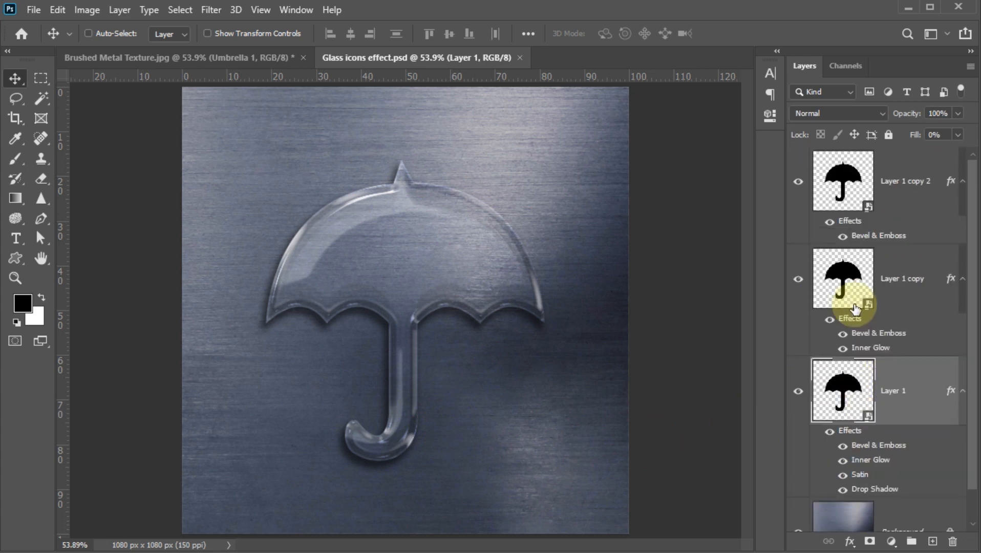
left_click(842, 187, "shift")
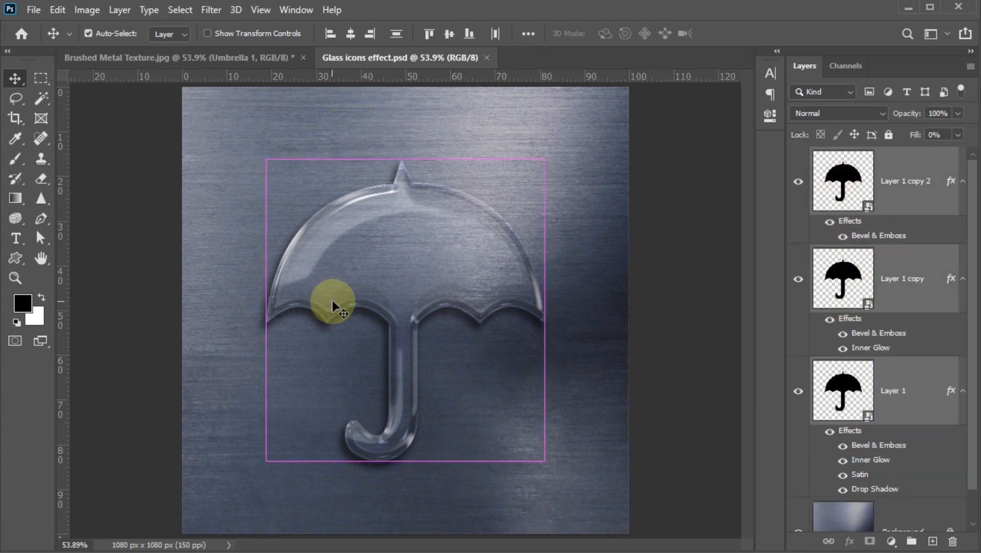
key("ctrl")
key("ctrl+g")
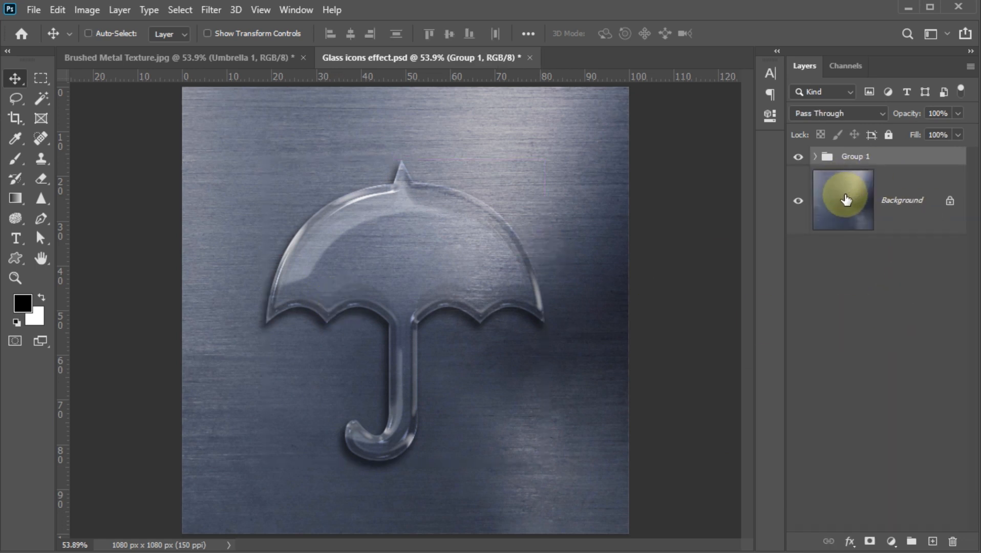
Step: Convert the Background layer to a smart object
left_click(846, 199)
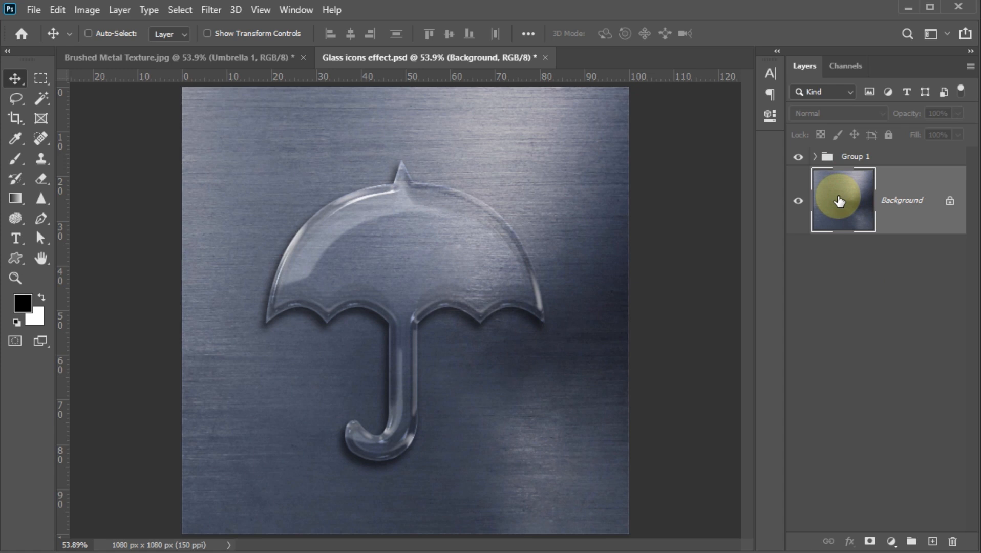
left_click(969, 66)
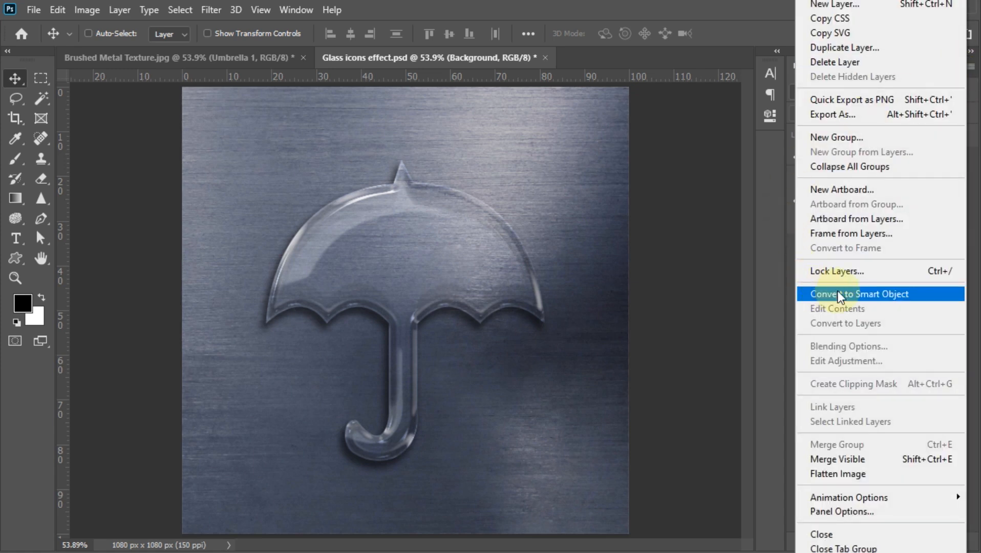
left_click(837, 295)
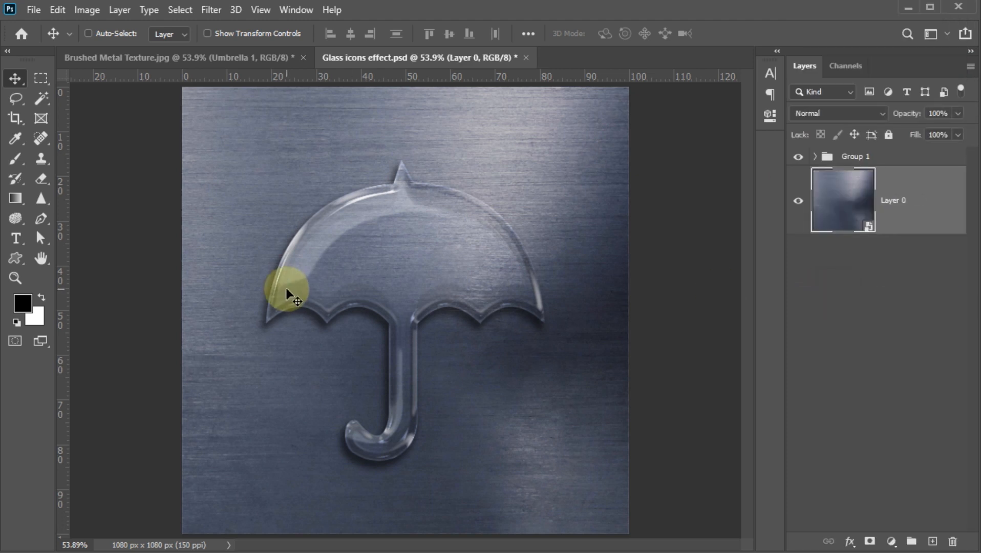
Step: Apply the Spherize distort filter to the background smart object with an amount of 55% and Normal mode
left_click(210, 11)
left_click(210, 10)
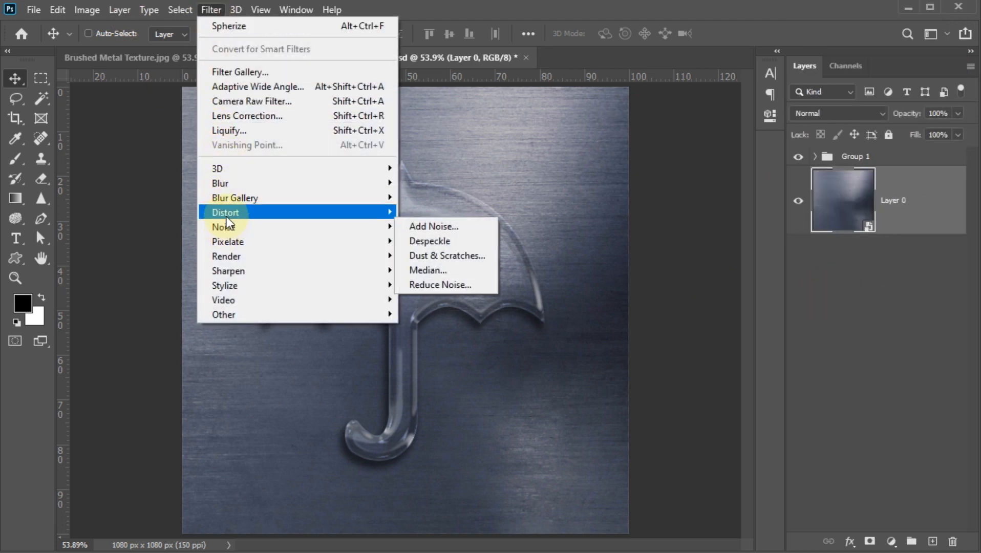
mouse_move(383, 212)
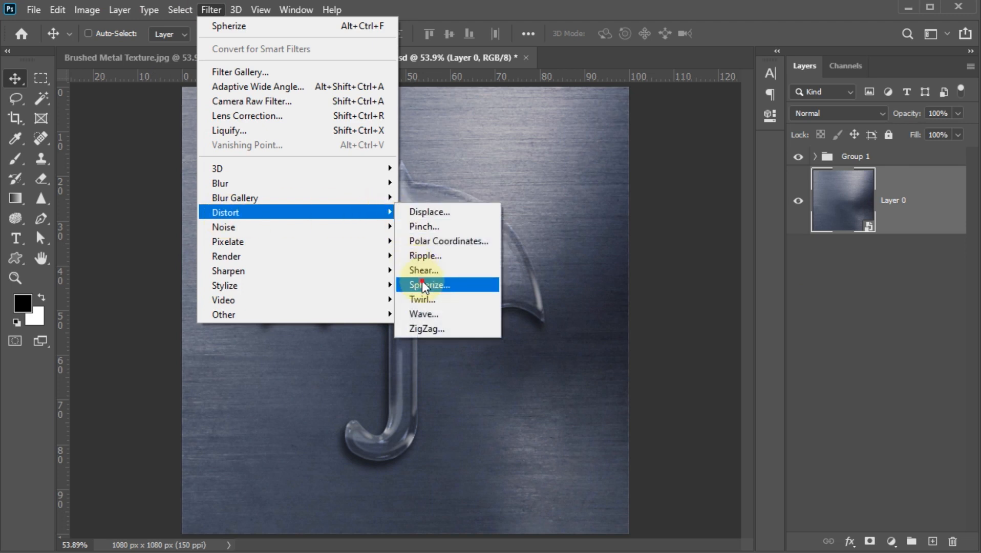
left_click(423, 283)
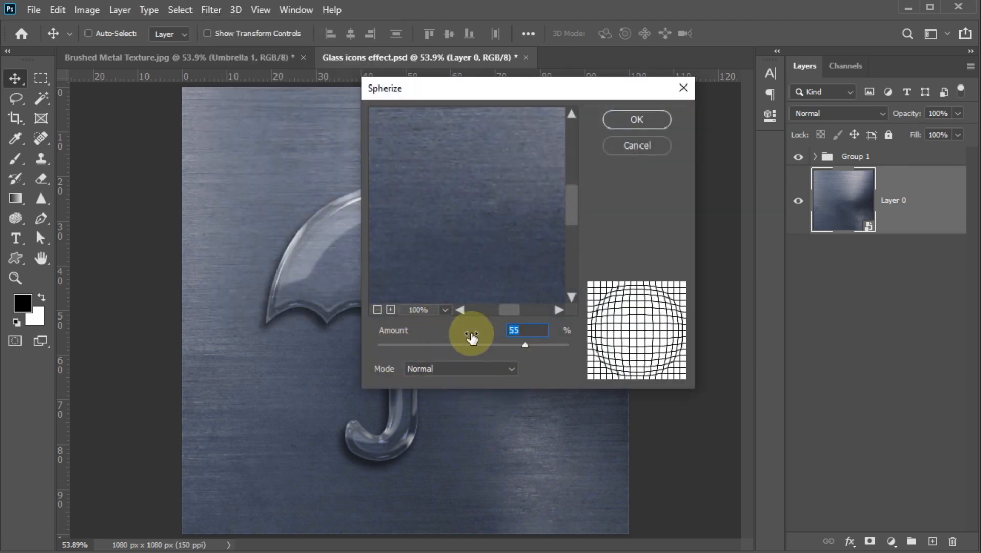
left_click_drag(459, 334, 455, 333)
left_click(643, 117)
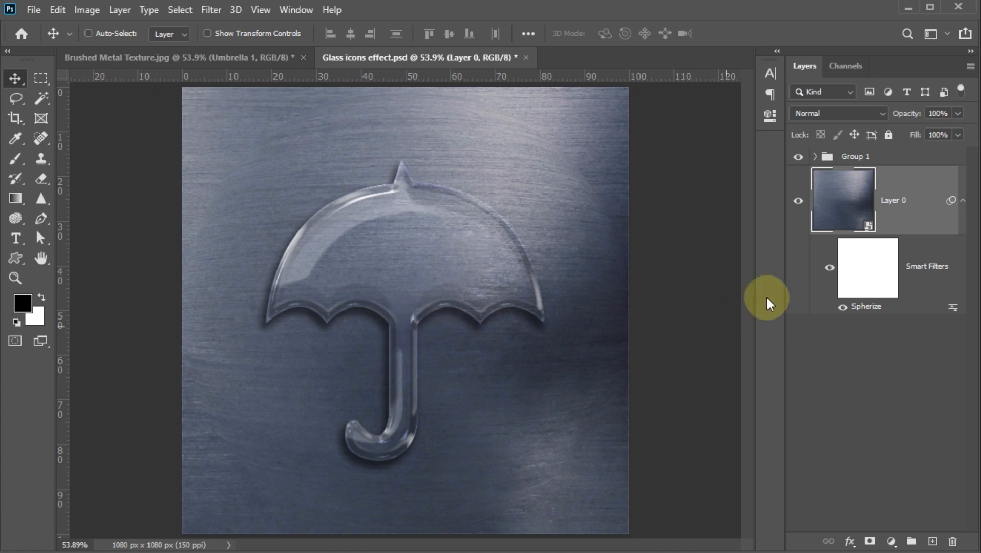
Step: Compare the background with the Spherize filter off and on, and invert its smart filter mask to black
left_click(829, 268)
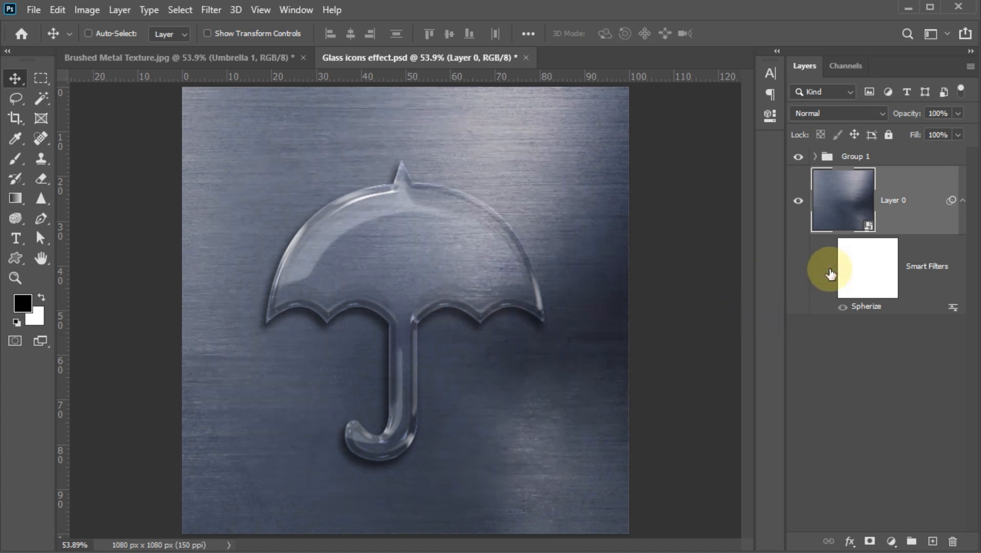
left_click(829, 268)
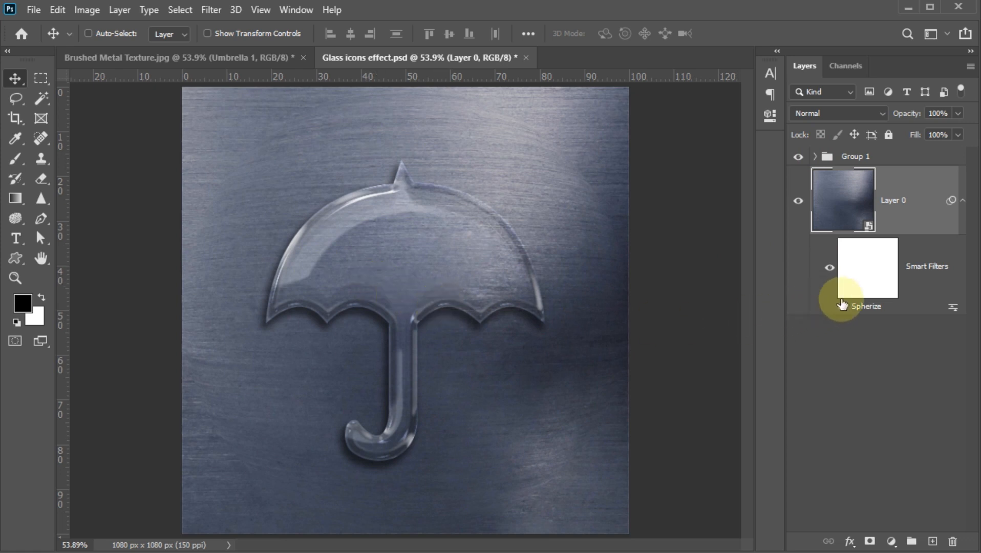
left_click(868, 276)
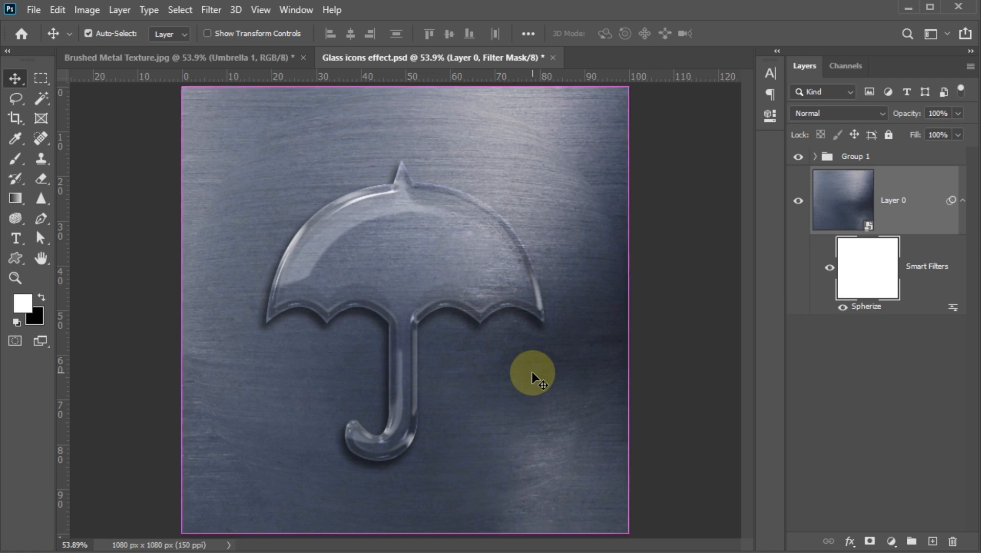
key("ctrl+i")
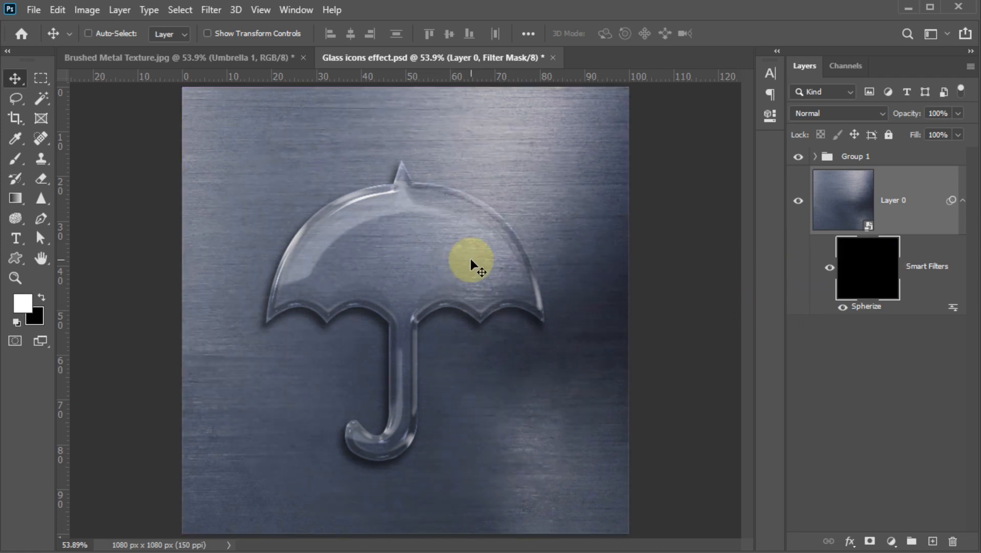
Step: Load the outline of Layer 1 copy 2 as a selection and fill it with white on the background's smart filter mask
left_click(814, 156)
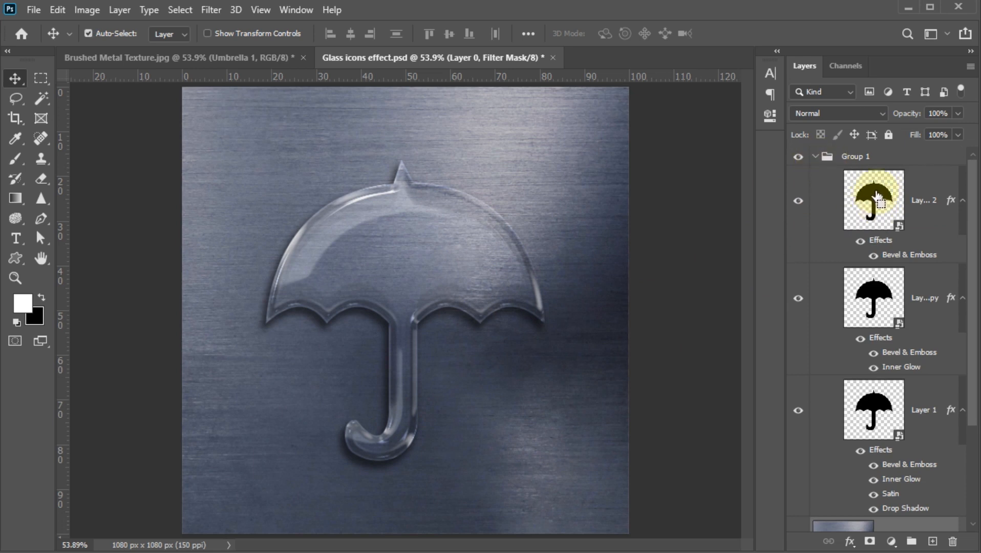
left_click(875, 202, "ctrl")
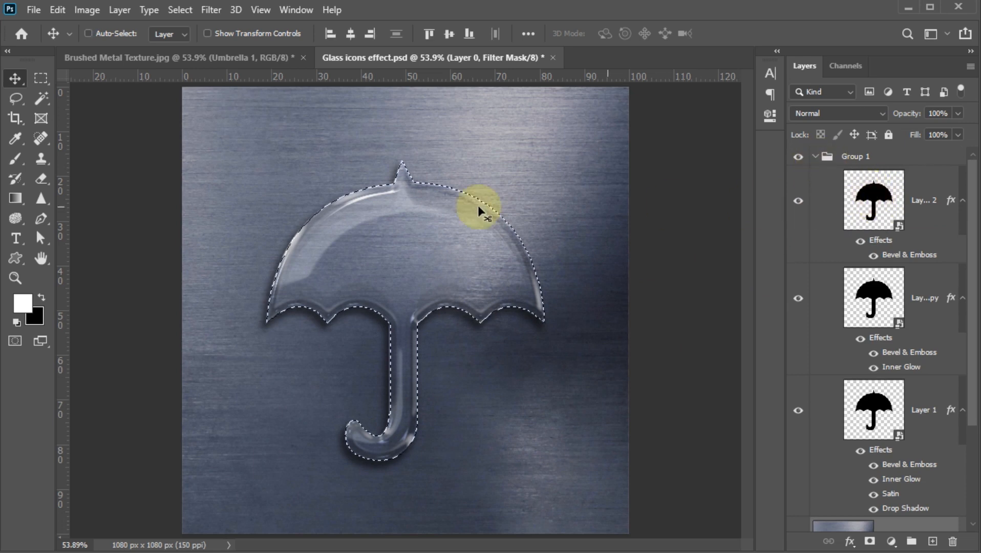
left_click(814, 156)
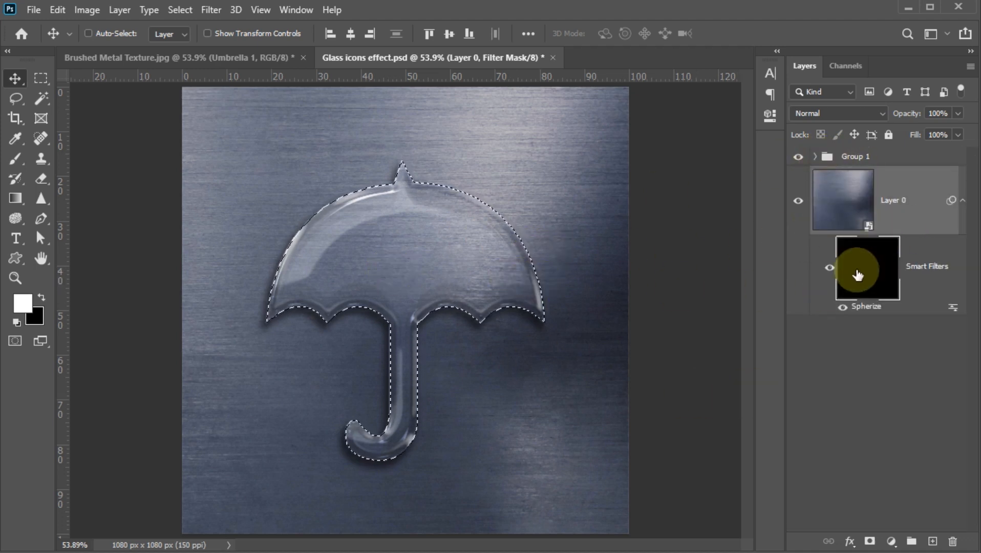
left_click(843, 193)
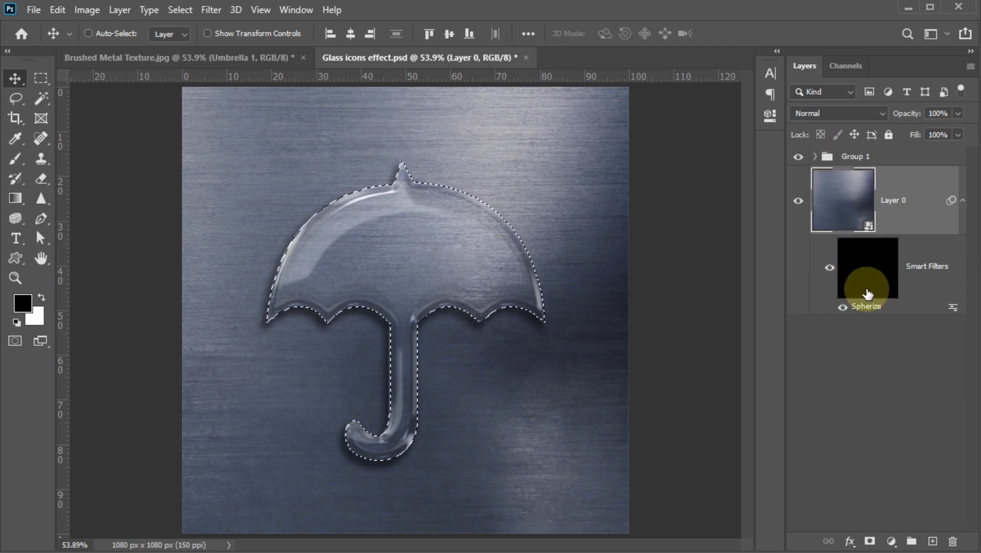
left_click(869, 271)
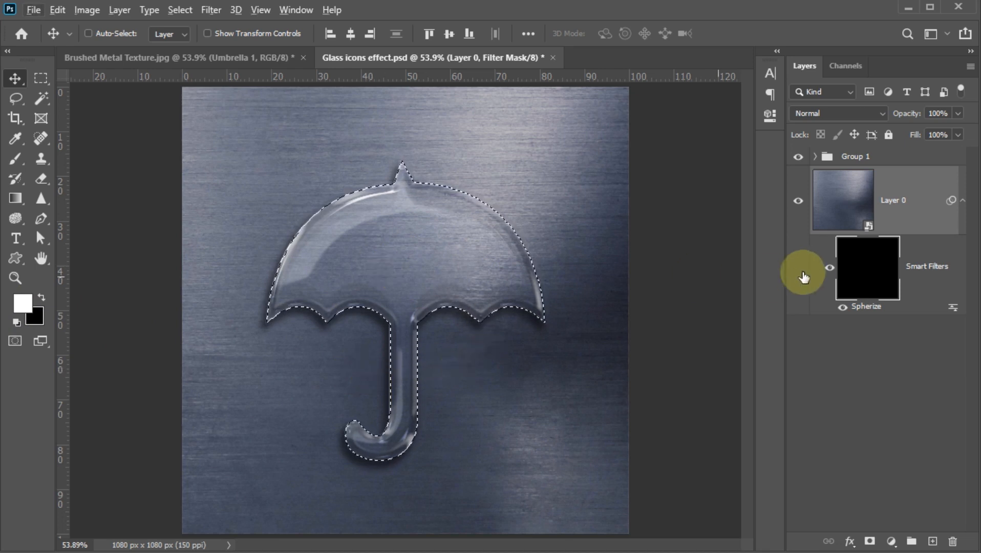
key("alt+BackSpace")
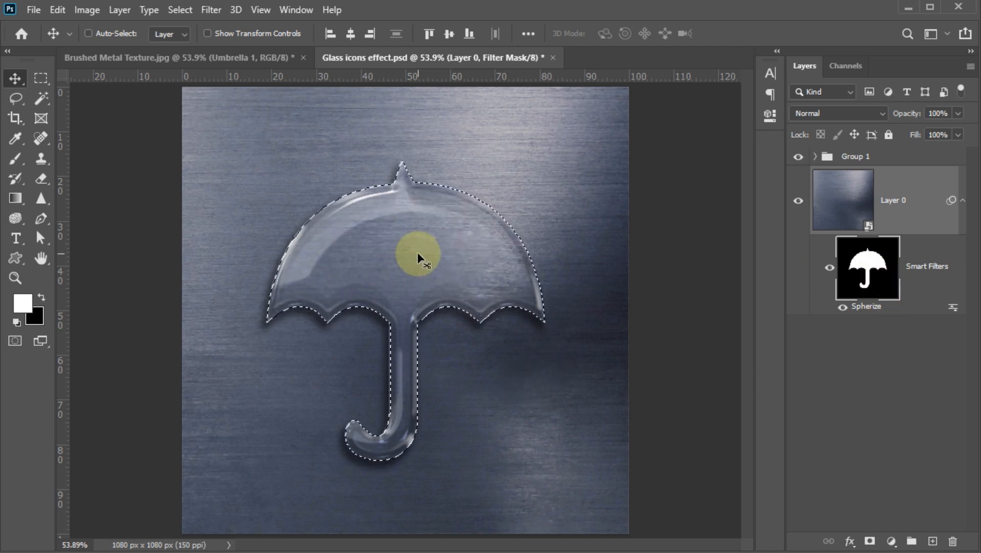
Step: Clear the umbrella selection and compare the masked Spherize effect off and on, leaving it enabled
left_click(829, 269)
left_click(829, 269)
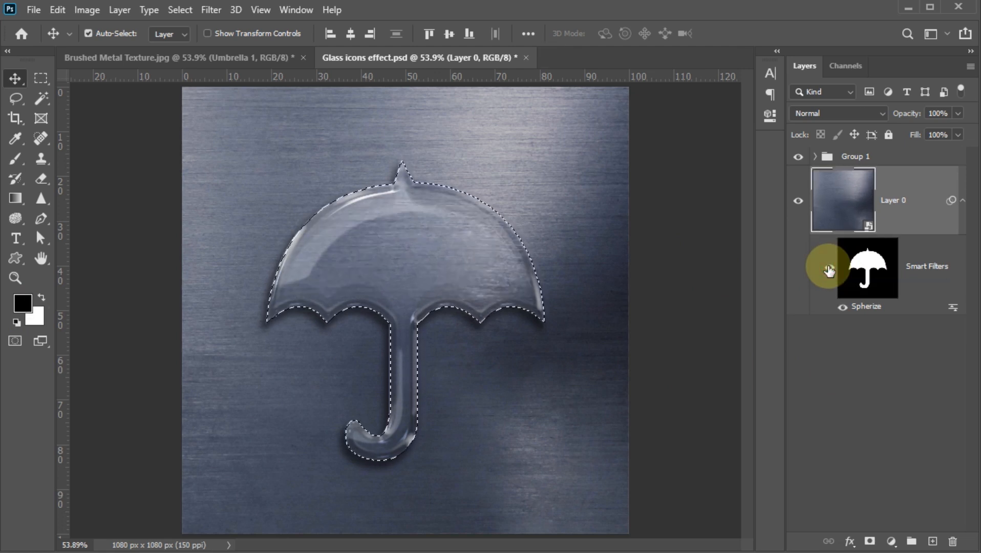
key("ctrl+d")
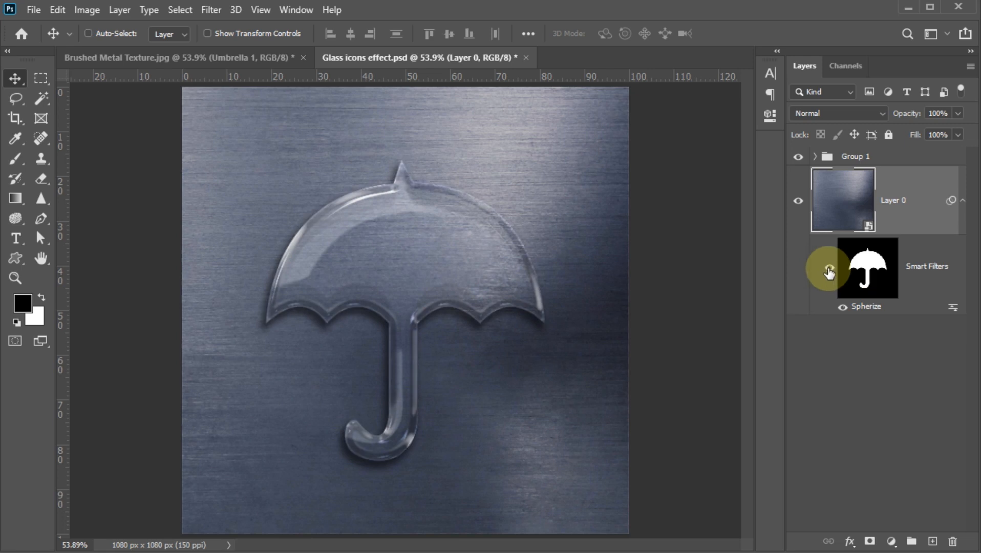
left_click(829, 272)
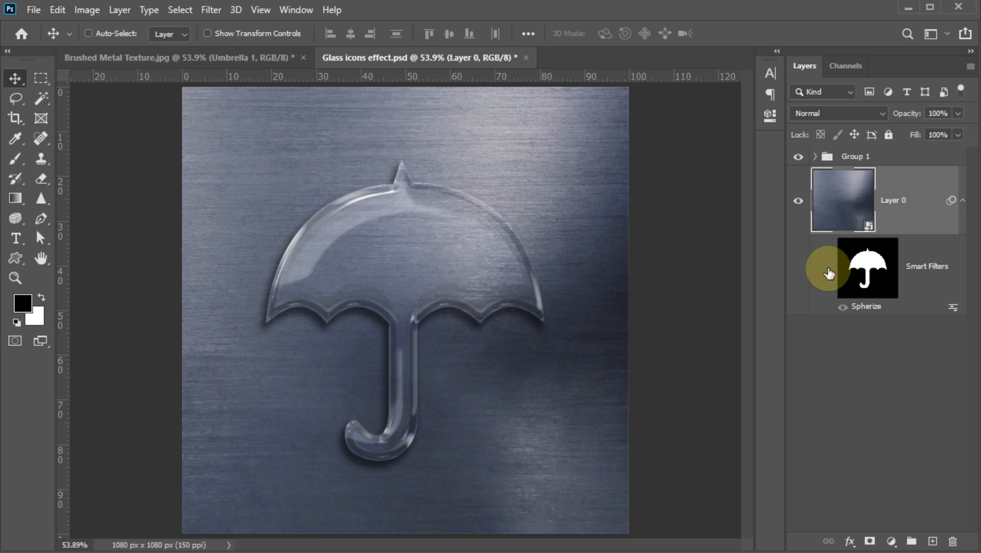
left_click(829, 272)
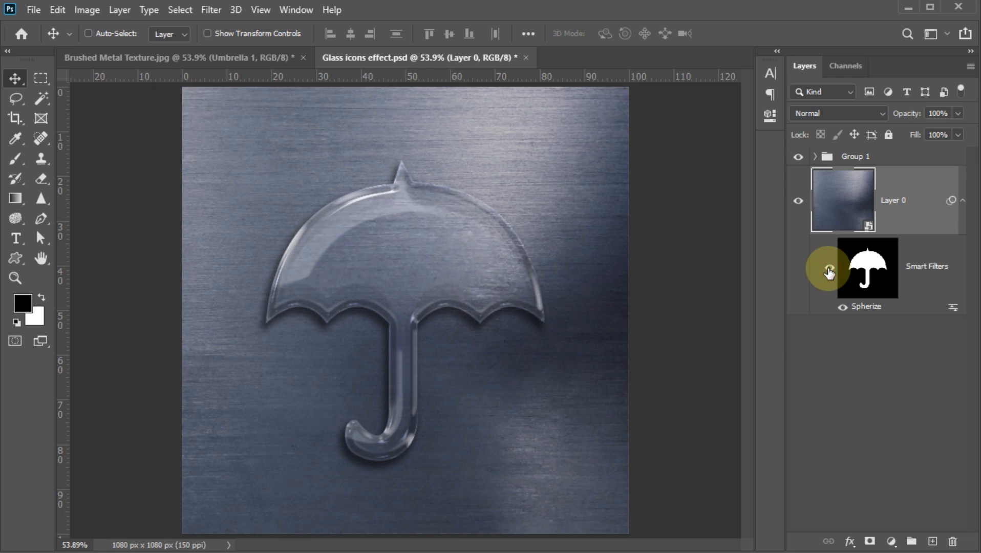